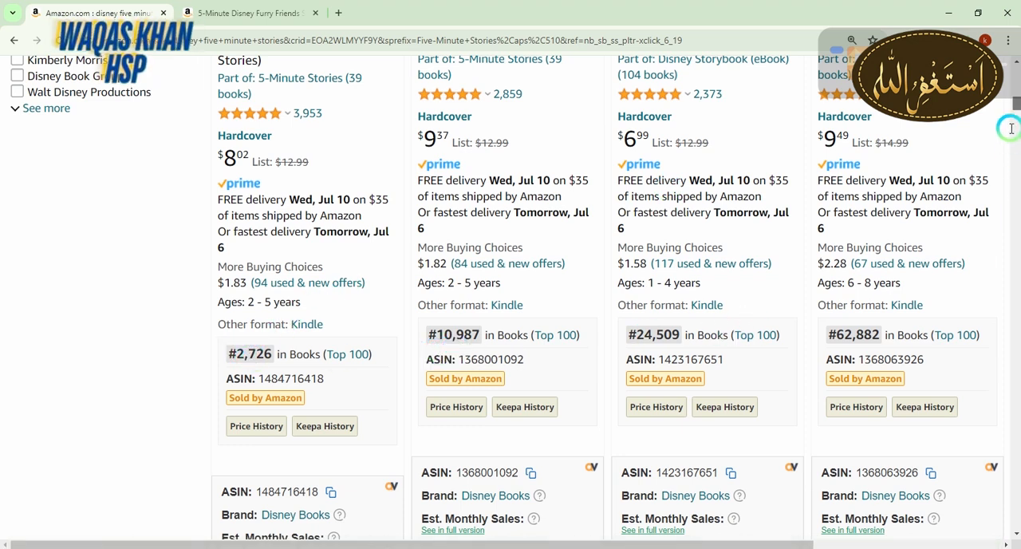
Open the 5-Minute Disney*Pixar Stories listing from the Amazon search results in a new tab and switch to it
mouse_move(1017, 111)
mouse_down()
mouse_move(1014, 142)
mouse_move(1015, 97)
mouse_up()
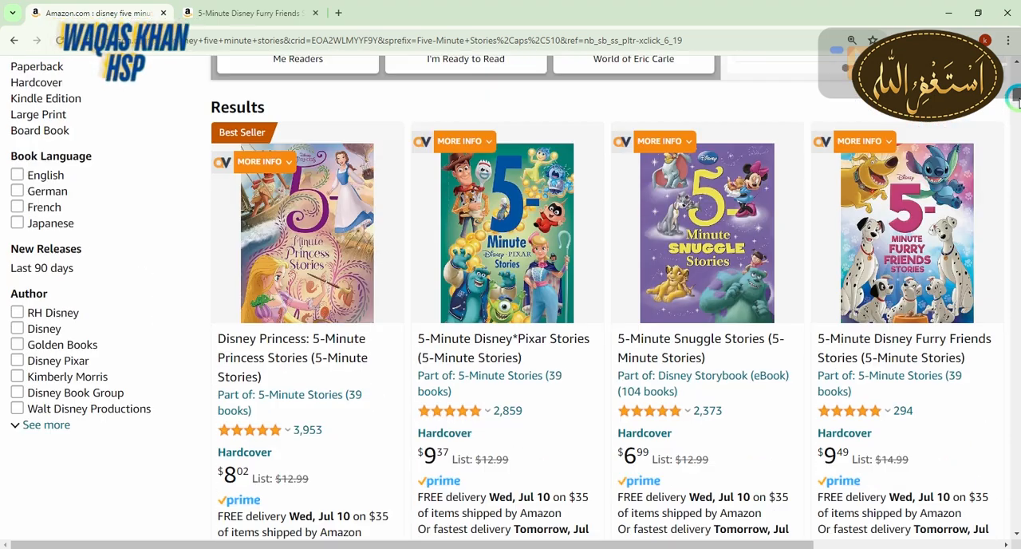
right_click(532, 223)
click(550, 231)
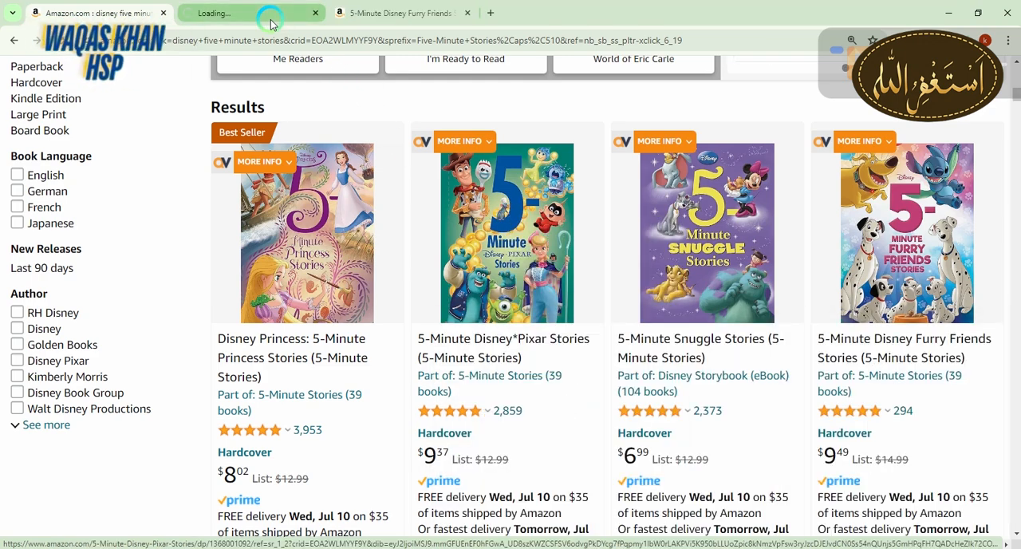
mouse_move(574, 168)
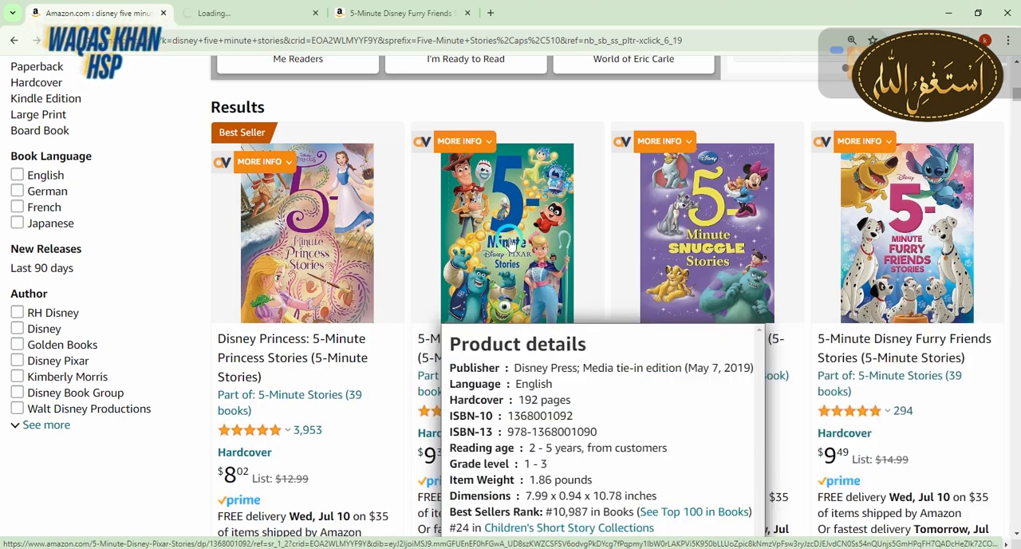
mouse_move(746, 239)
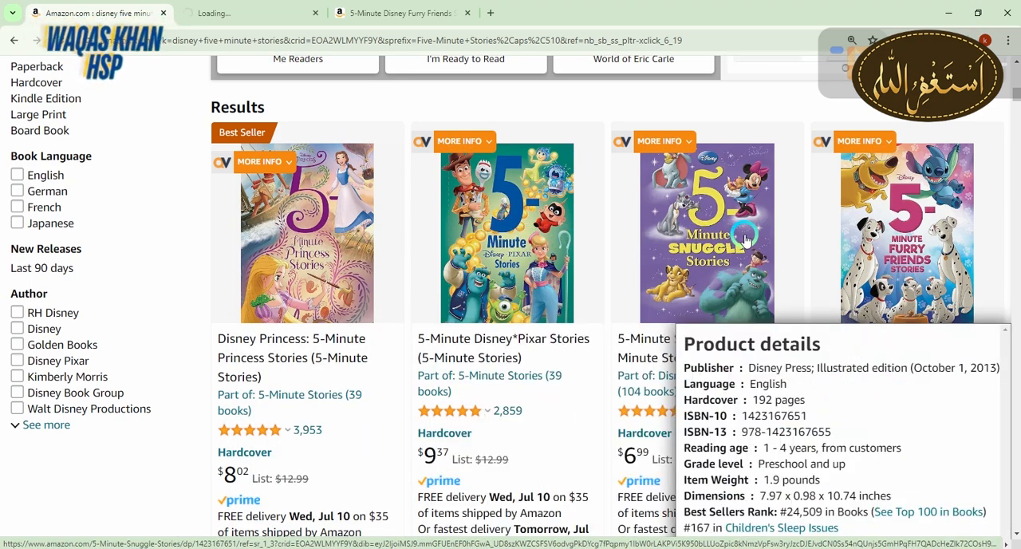
mouse_move(915, 241)
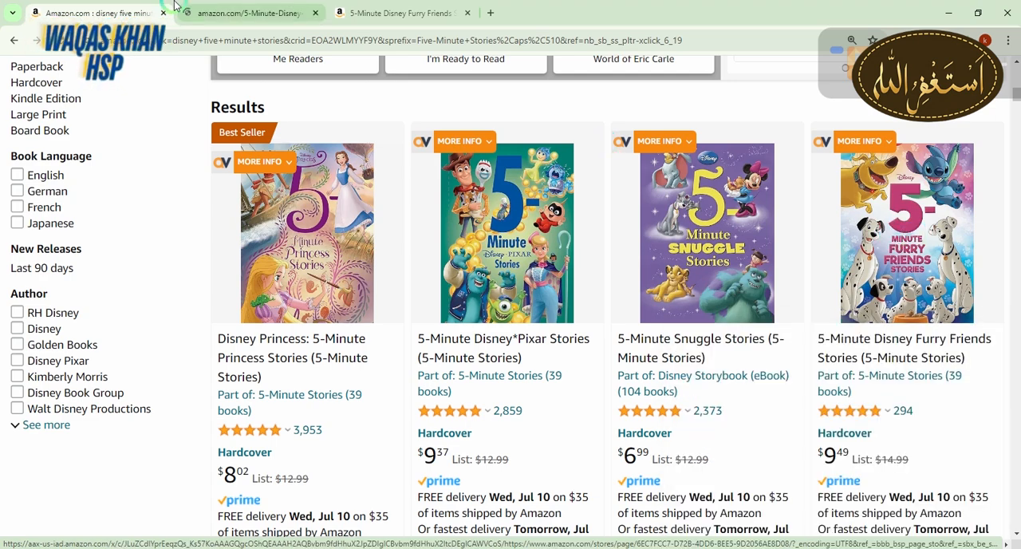
key(ctrl+Tab)
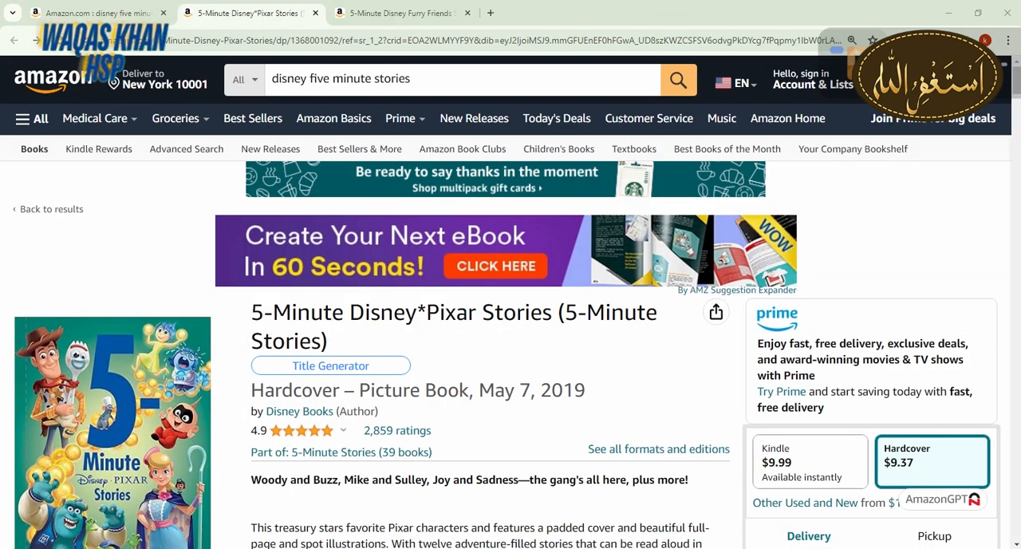
Examine the hardcover sample of 5-Minute Disney*Pixar Stories, from cover through contents and story pages, and close the sample
mouse_move(1016, 107)
mouse_down()
mouse_move(1016, 123)
mouse_move(1016, 107)
mouse_up()
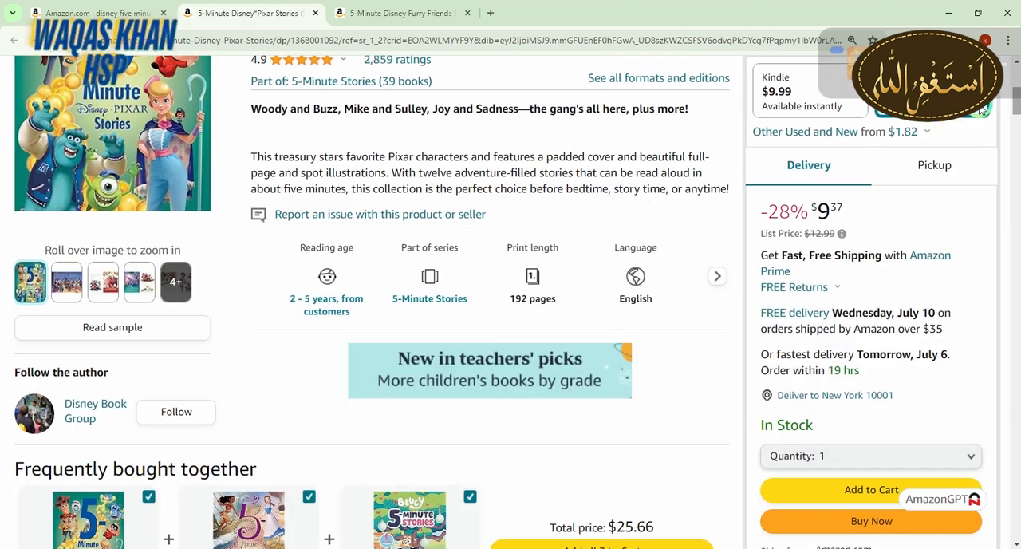
click(122, 336)
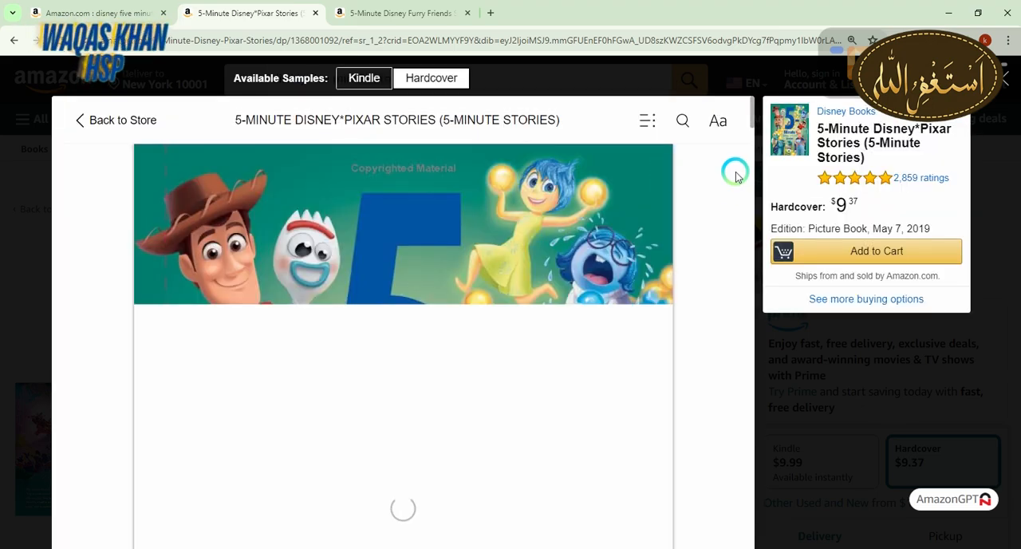
scroll(751, 116, down, 10)
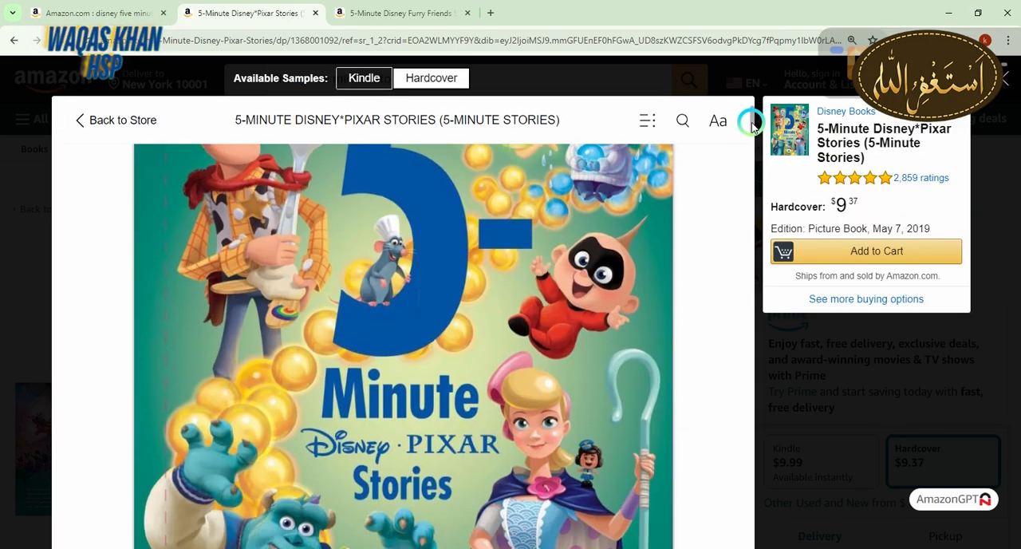
scroll(750, 159, down, 8)
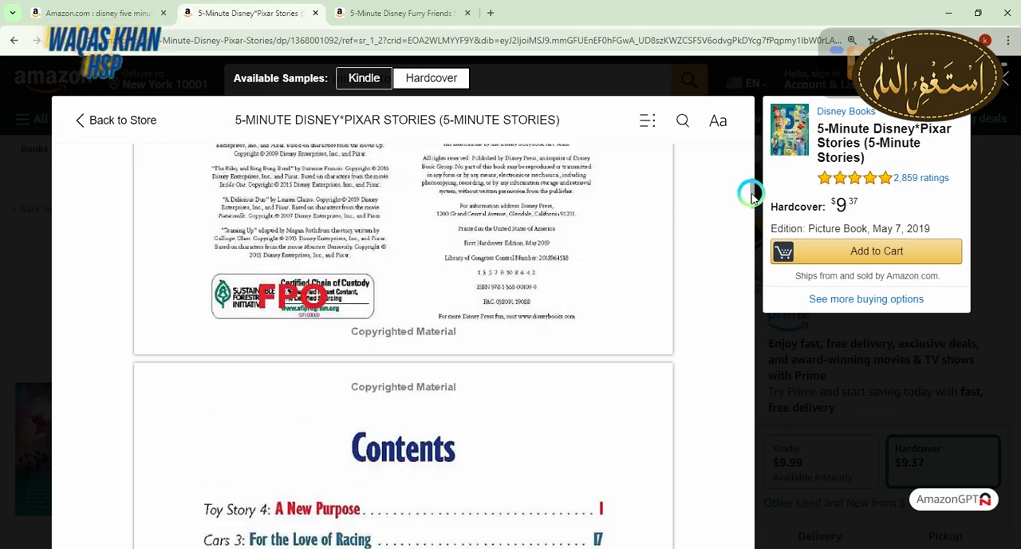
scroll(751, 194, down, 8)
scroll(752, 221, up, 2)
drag(753, 226, 748, 299)
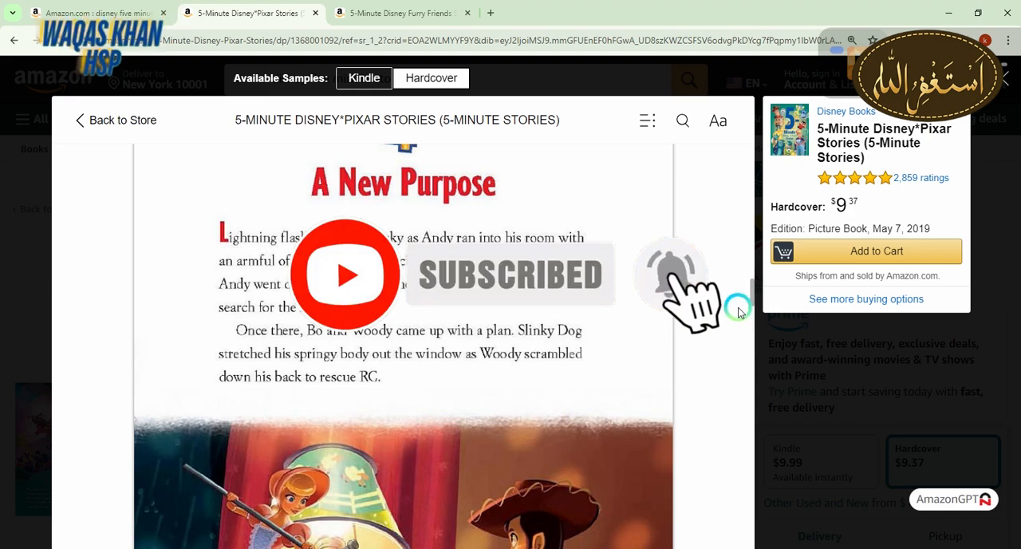
drag(752, 292, 746, 351)
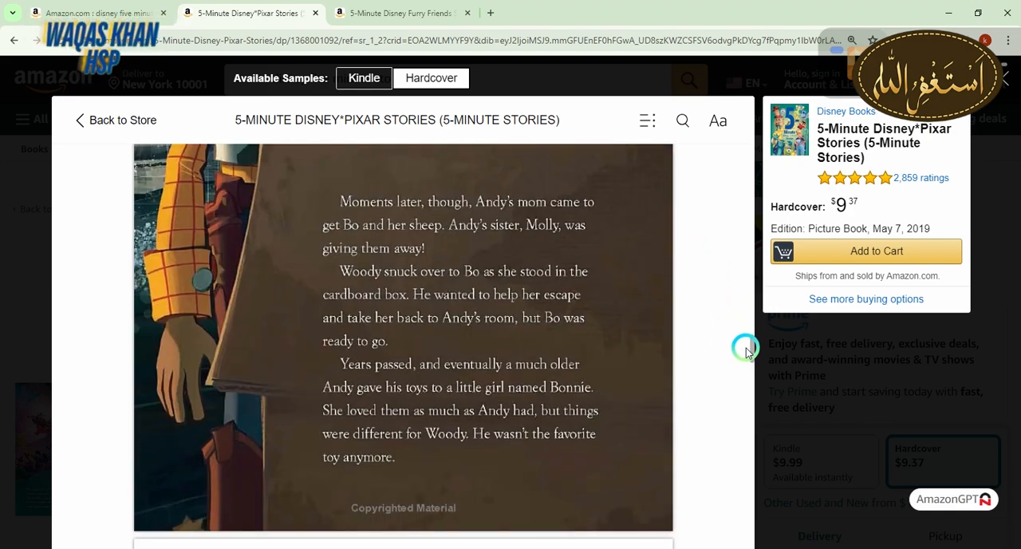
drag(752, 348, 736, 115)
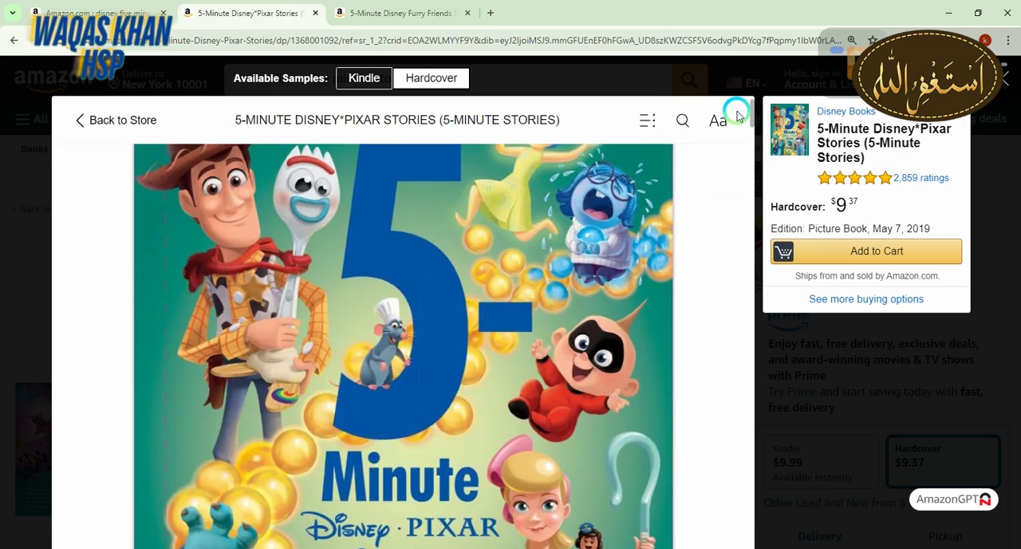
click(1008, 76)
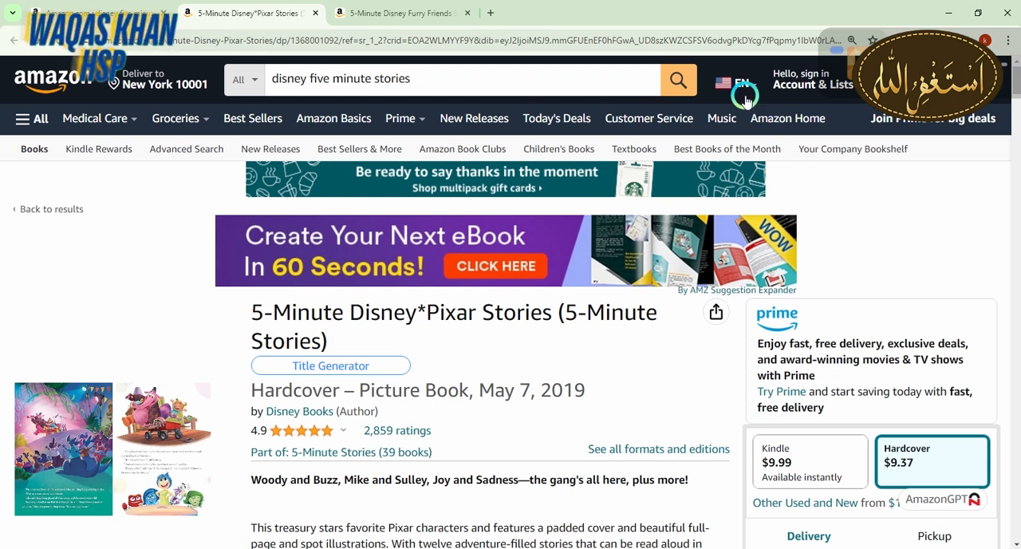
Search Google for "chat gpt" in a new browser window and launch ChatGPT from OpenAI's Introducing ChatGPT page
key(ctrl+n)
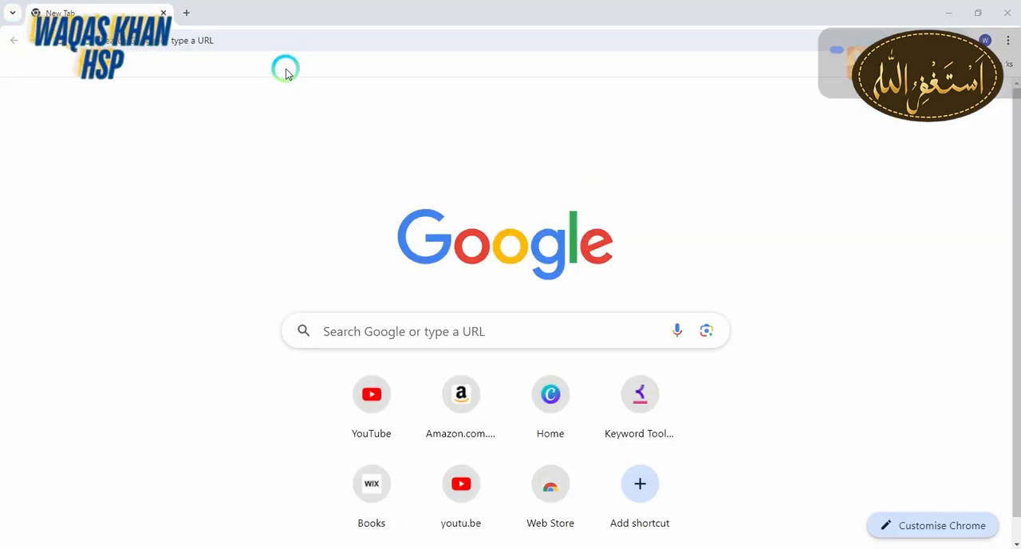
click(267, 43)
click(146, 93)
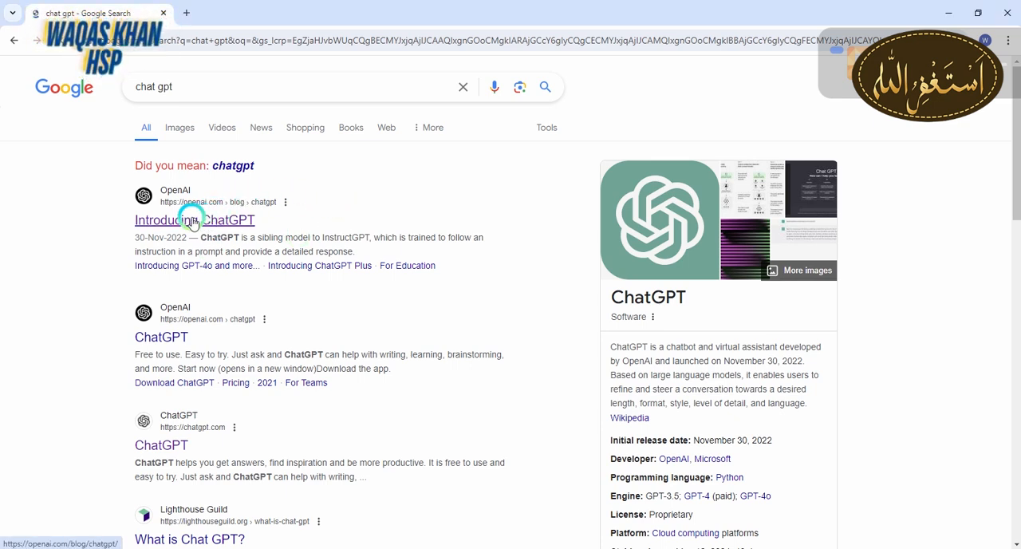
click(192, 223)
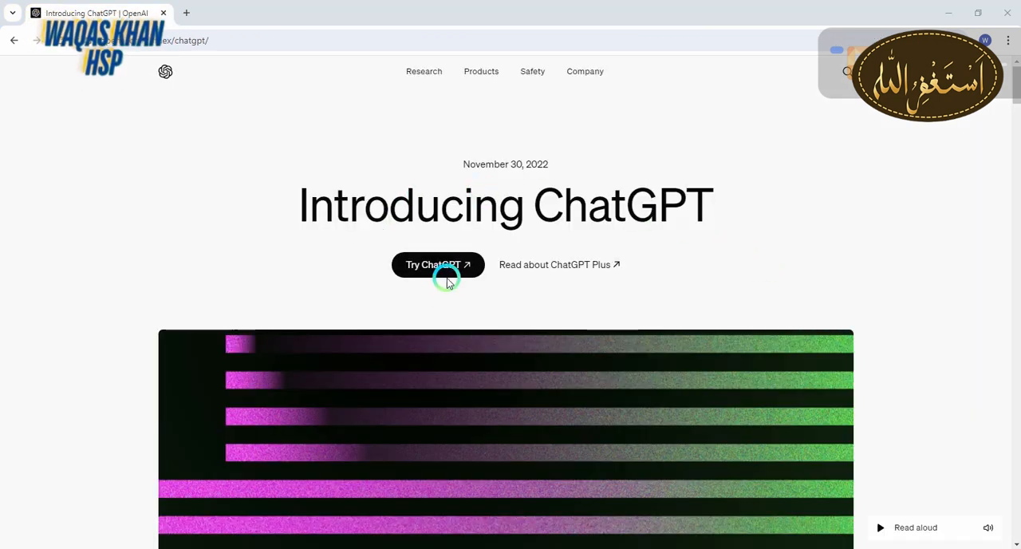
click(435, 267)
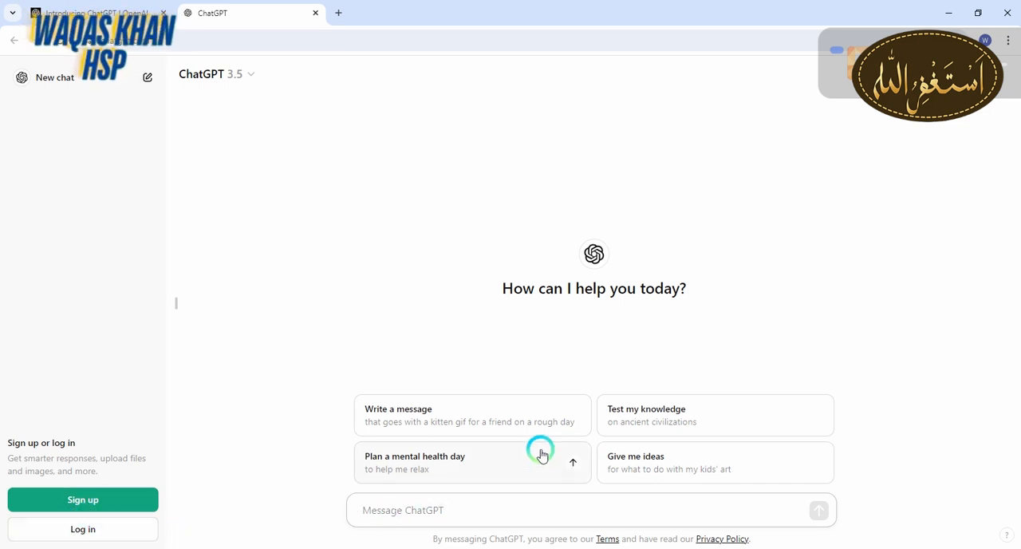
Send the prompt "generate a story for kids that is helpful for them.story is most be easy and most be understand"
text(generate a story for kids that is helpful for them.story is most be easy and most be understand)
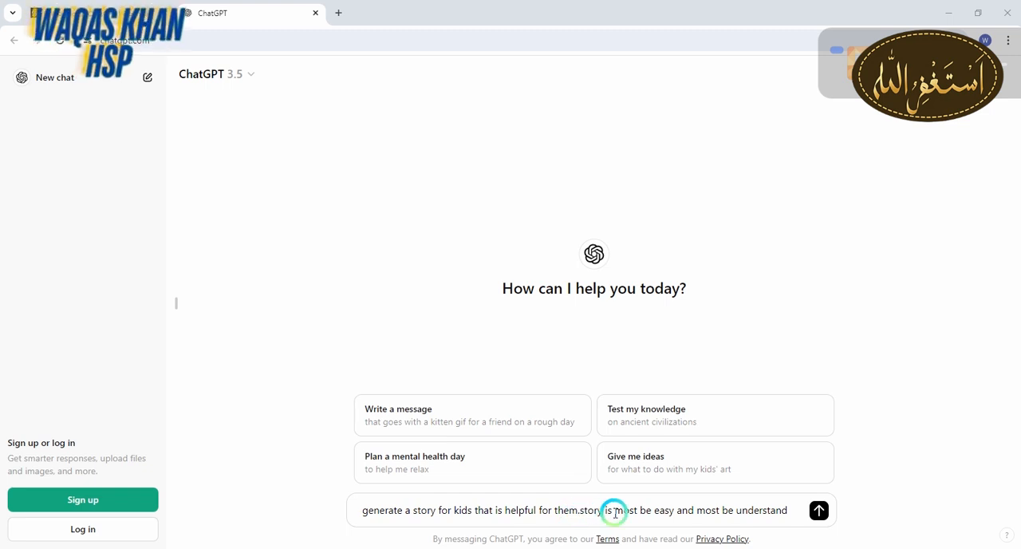
click(819, 511)
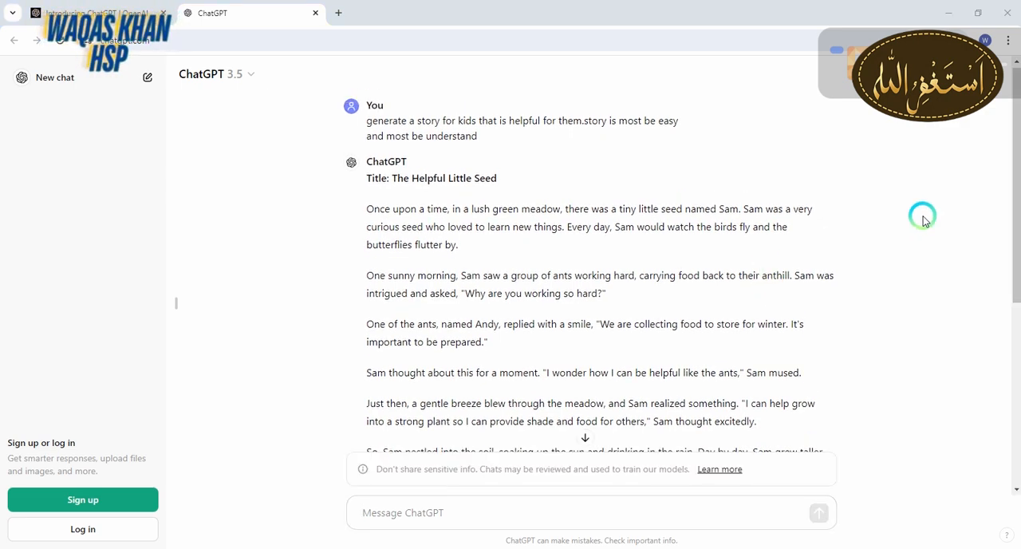
drag(1009, 199, 996, 168)
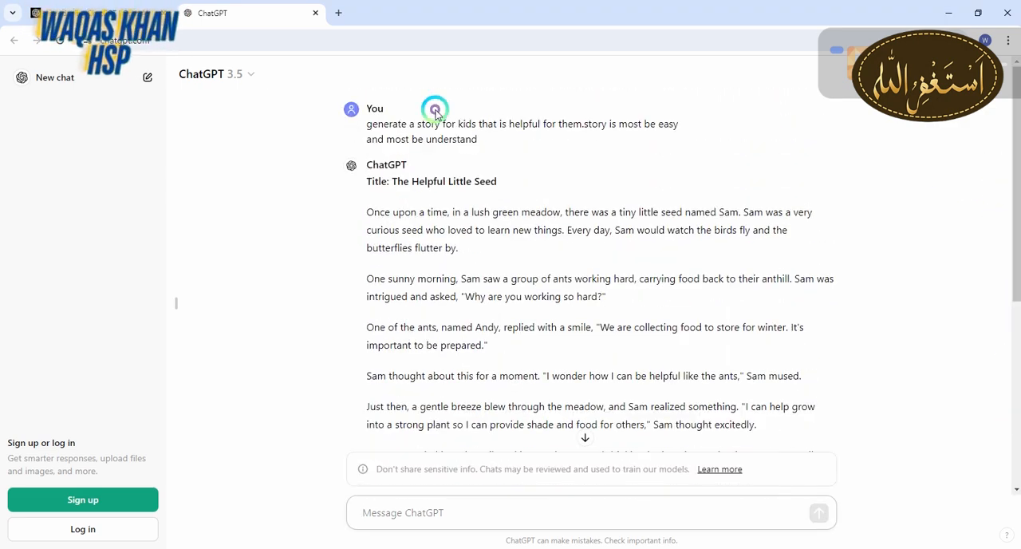
Open canva.com in a new browser tab
click(339, 13)
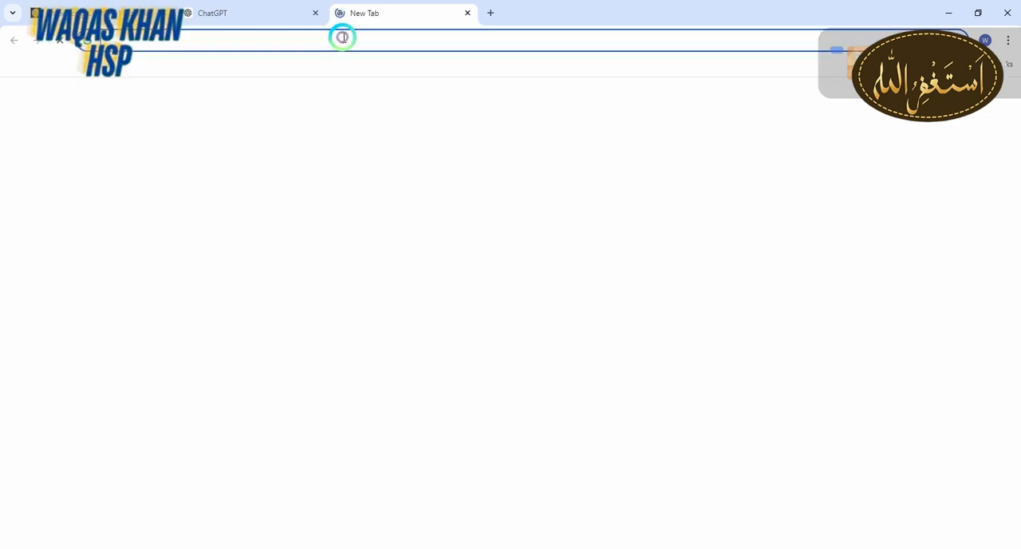
click(343, 37)
text(canva.com)
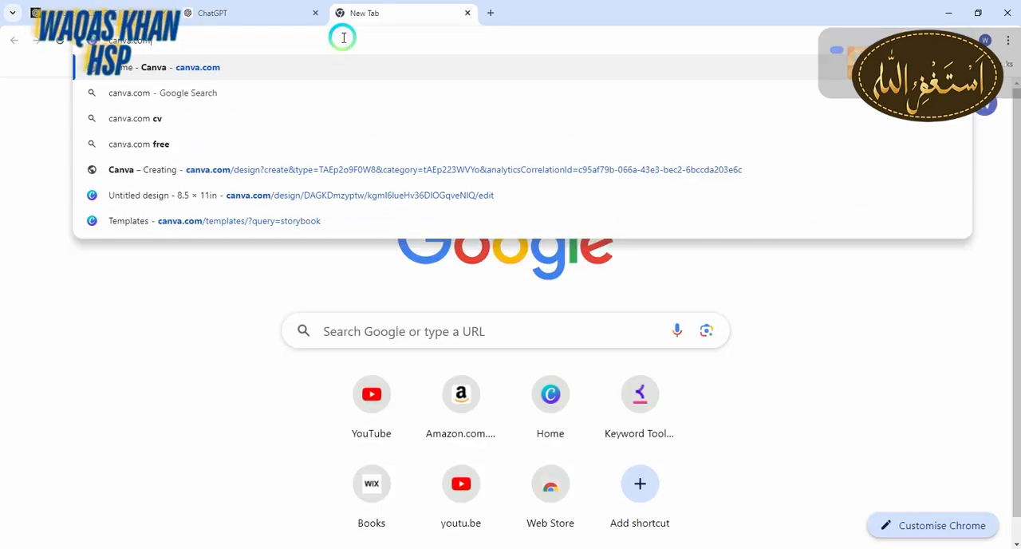
key(Return)
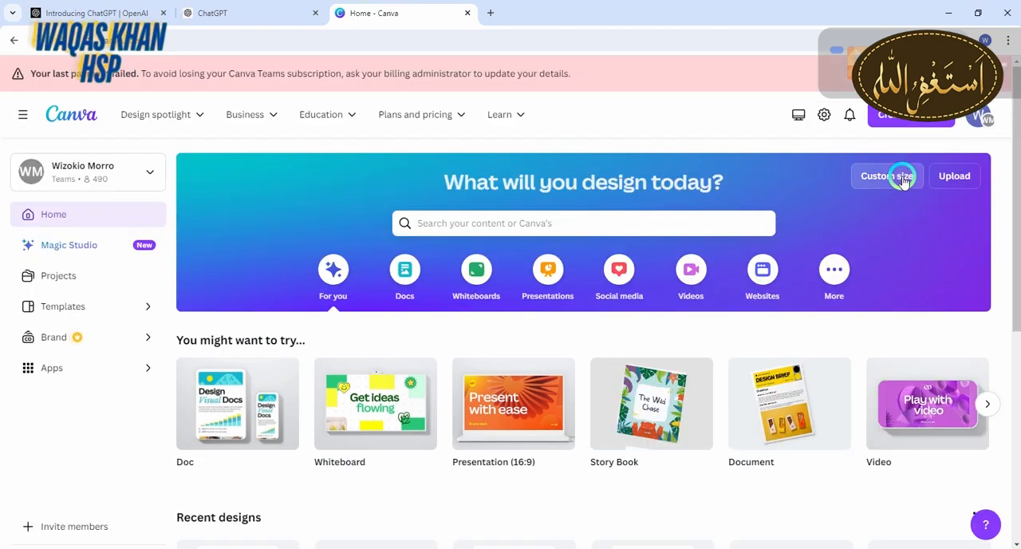
Start a custom-size design in Canva and set its units to inches
click(904, 178)
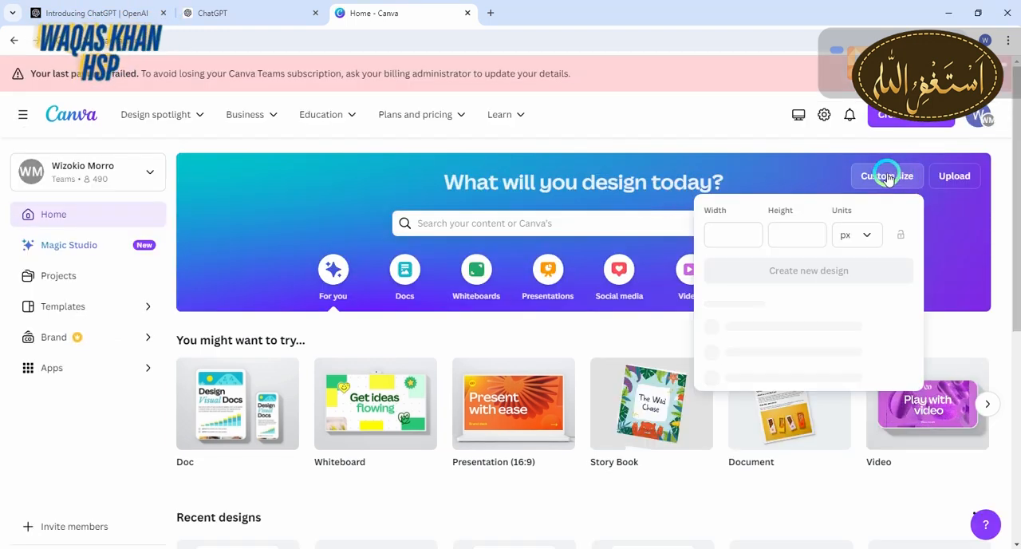
click(864, 236)
click(826, 295)
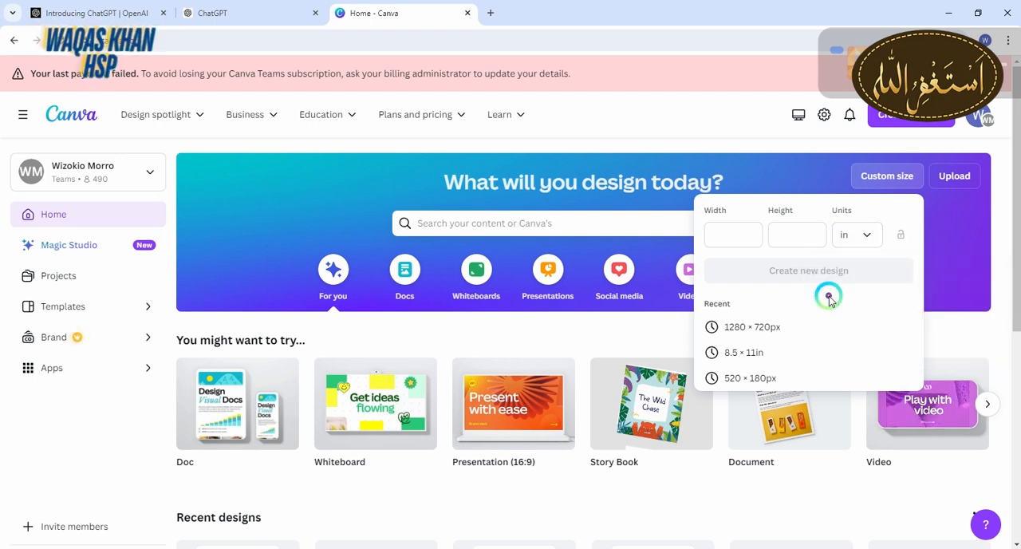
Look up the paperback trim sizes on the KDP "Set Trim Size, Bleed, and Margins" help page and highlight 8.25" x 8.25"
click(490, 12)
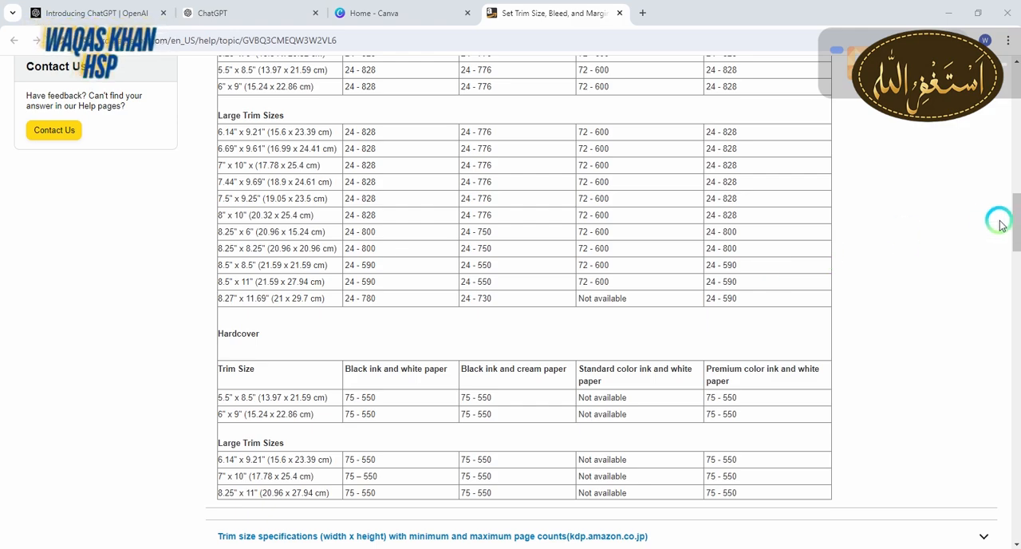
drag(1019, 215, 1016, 59)
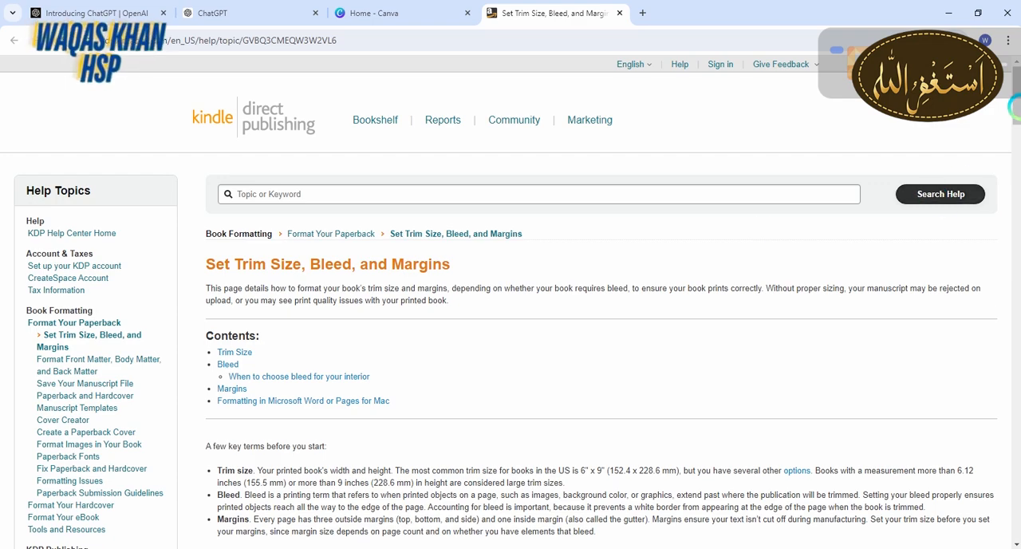
drag(1017, 102, 1014, 210)
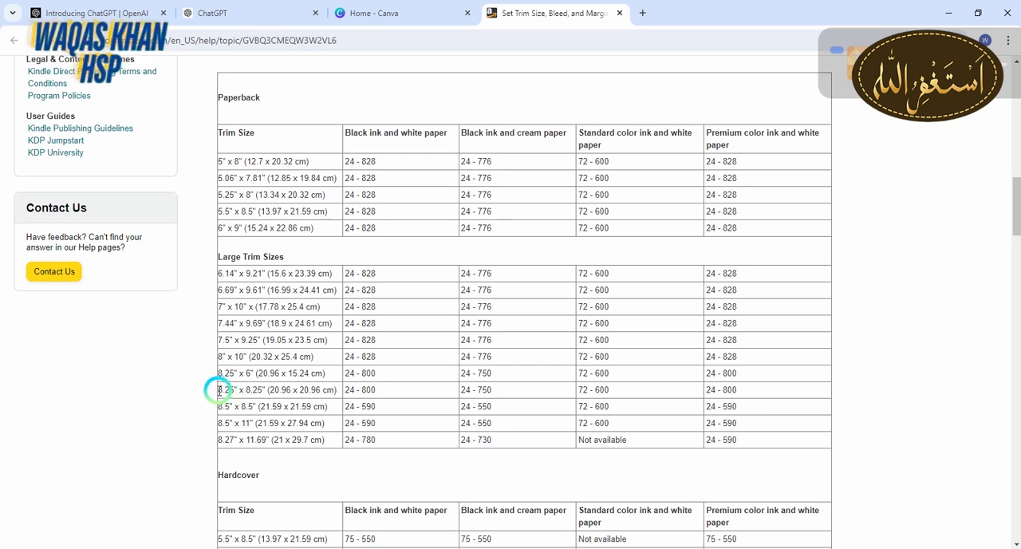
drag(239, 390, 260, 390)
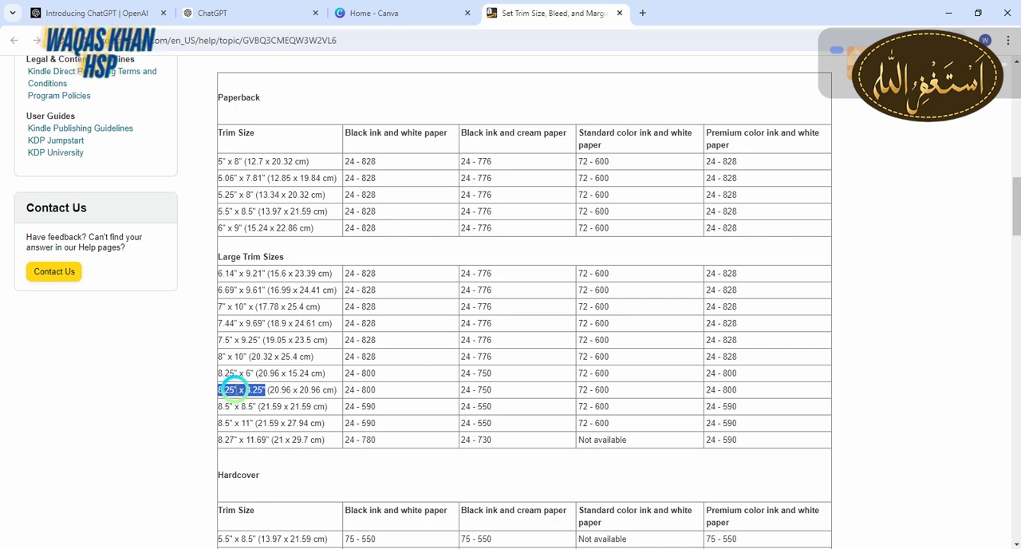
Return to Canva and set the custom design's width and height to 8.25 in each
click(423, 13)
click(749, 231)
click(725, 236)
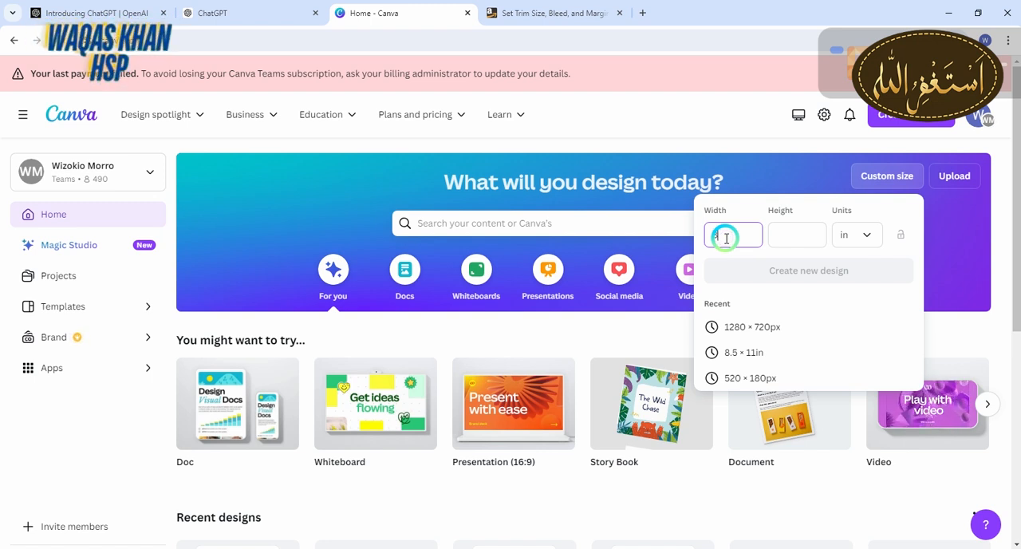
text(8)
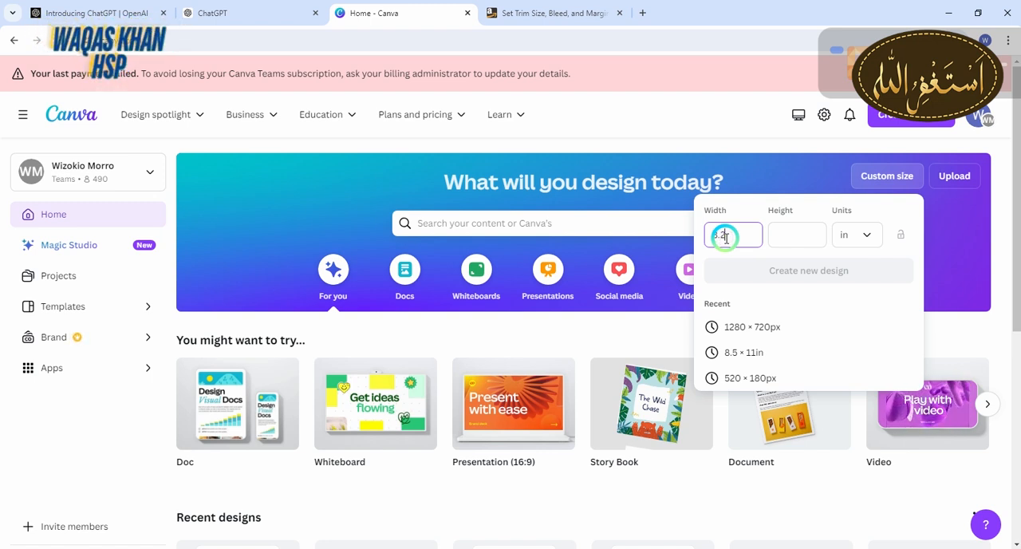
text(.25)
key(Tab)
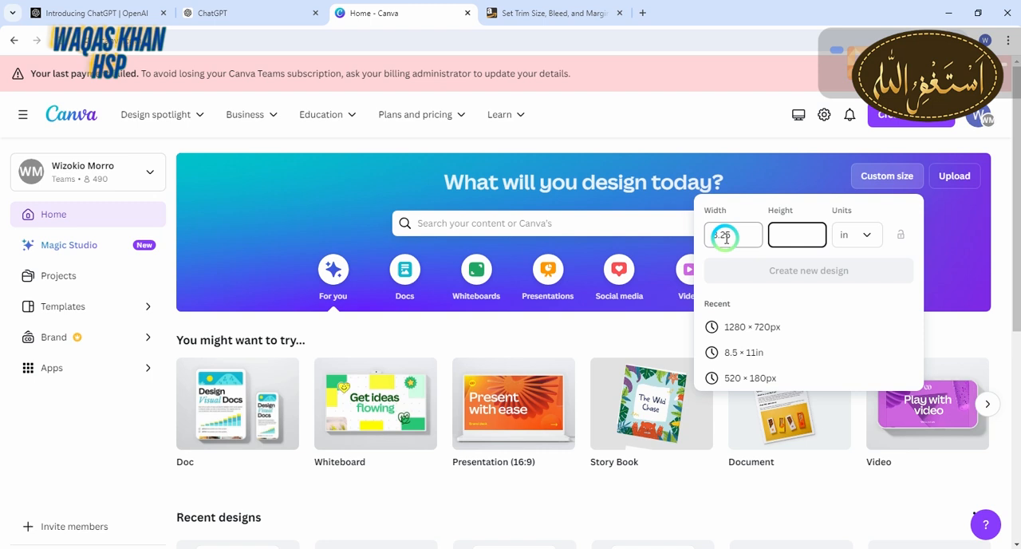
text(8)
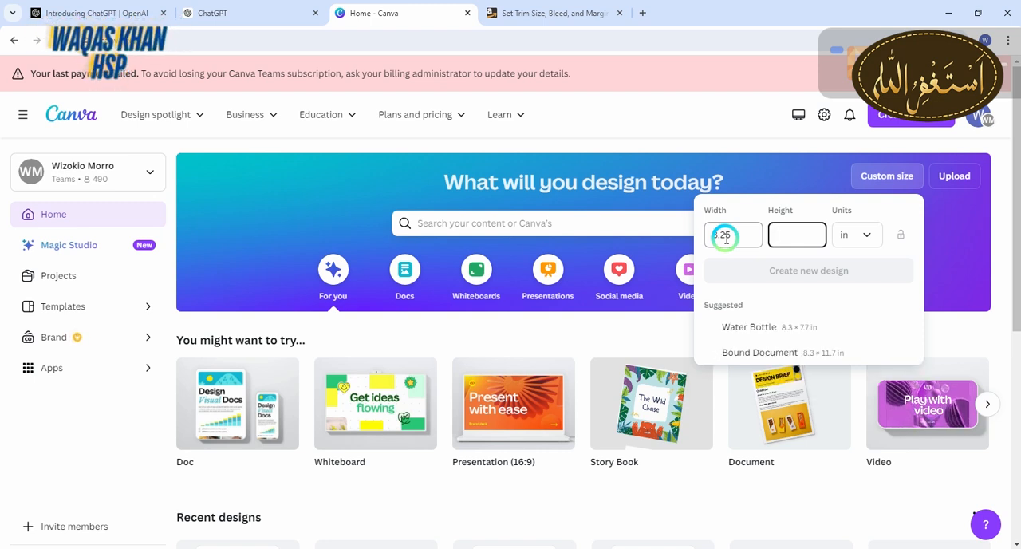
text(.25)
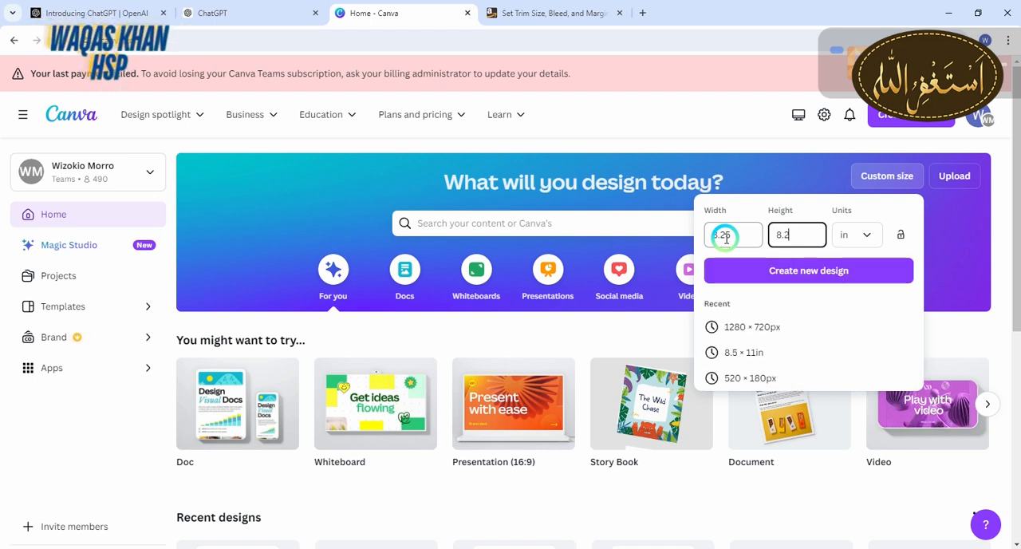
Create the 8.25 x 8.25 in design and set its first page's background to Turquoise blue #5ce1e6
click(726, 270)
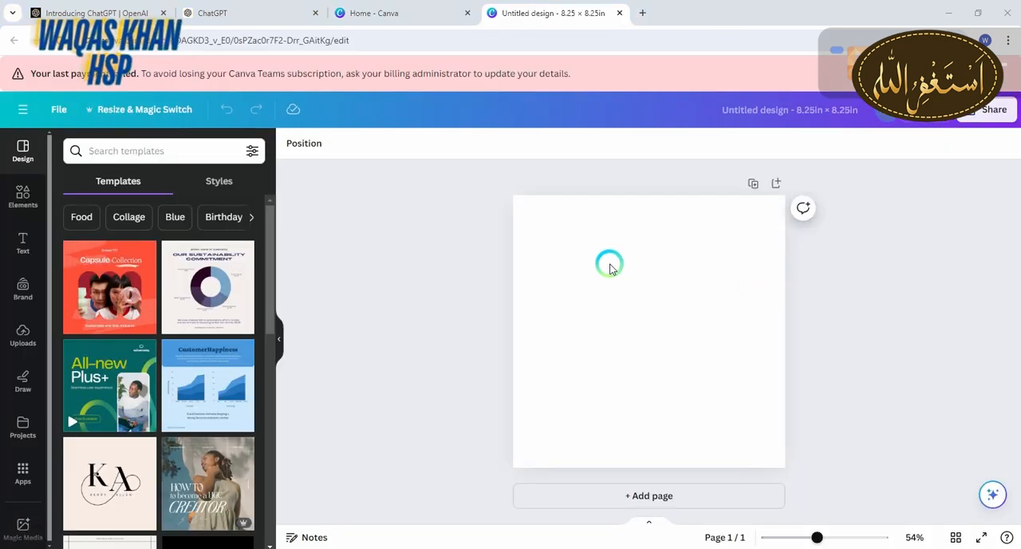
click(599, 266)
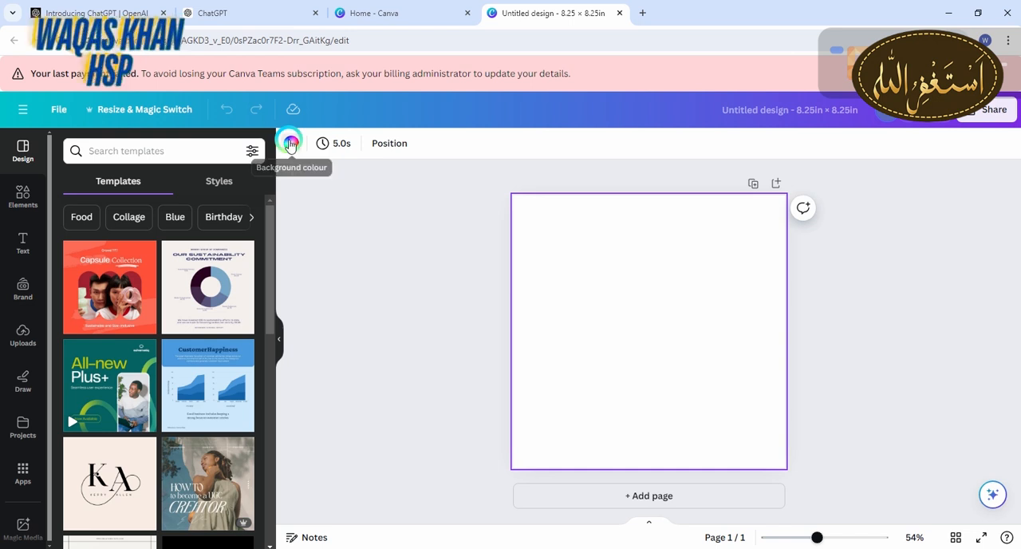
click(289, 144)
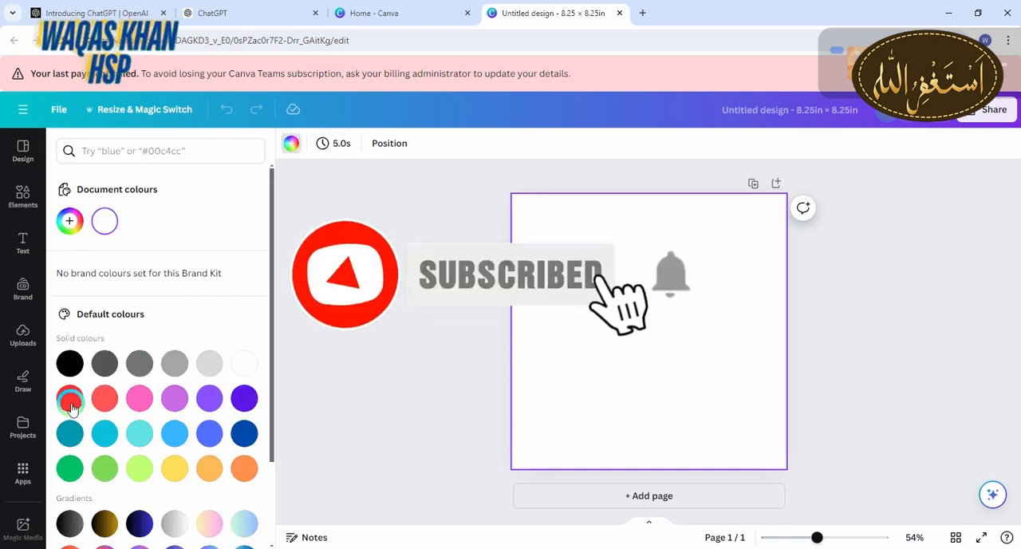
click(139, 432)
Add pages 2, 3 and 4 and set their backgrounds to Cobalt blue #004aad, orange and yellow respectively
click(547, 488)
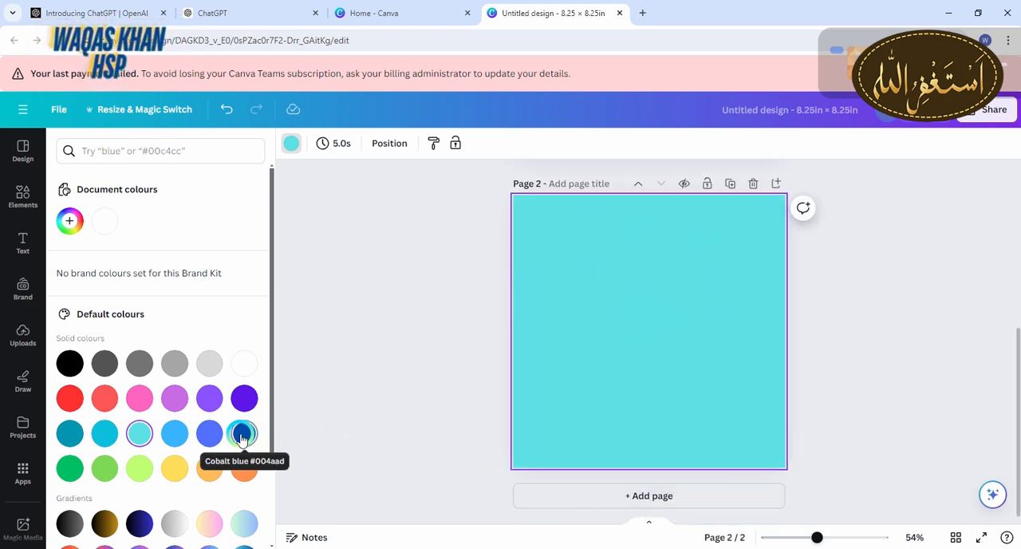
click(244, 432)
click(542, 496)
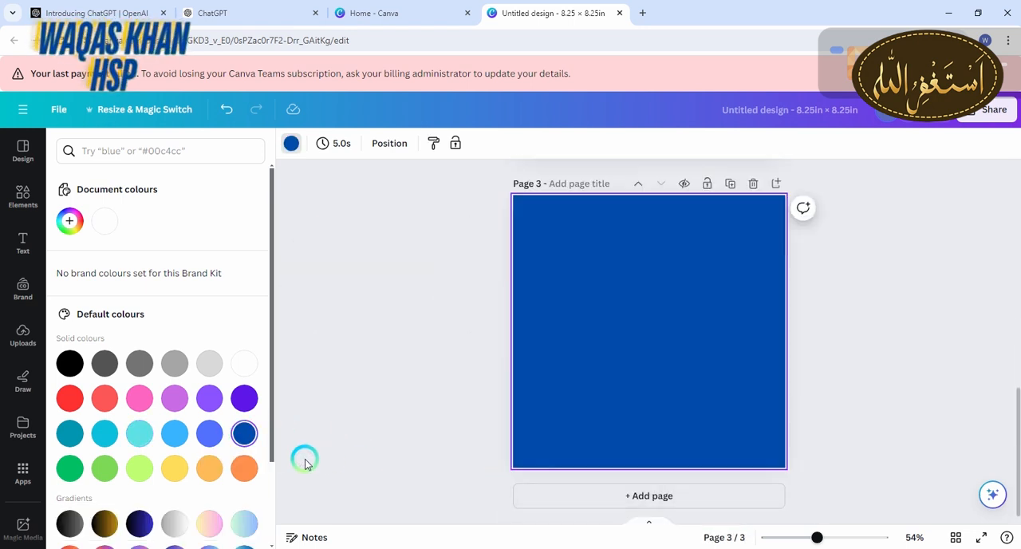
click(245, 470)
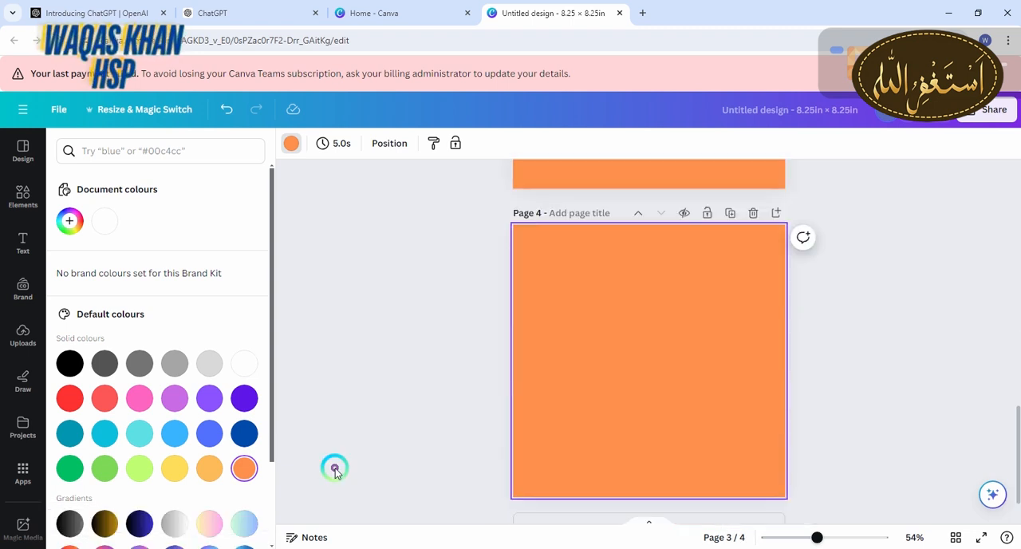
click(174, 468)
Add pages 5, 6 and 7, with a lime background on page 5 and a darker green on pages 6 and 7
click(546, 490)
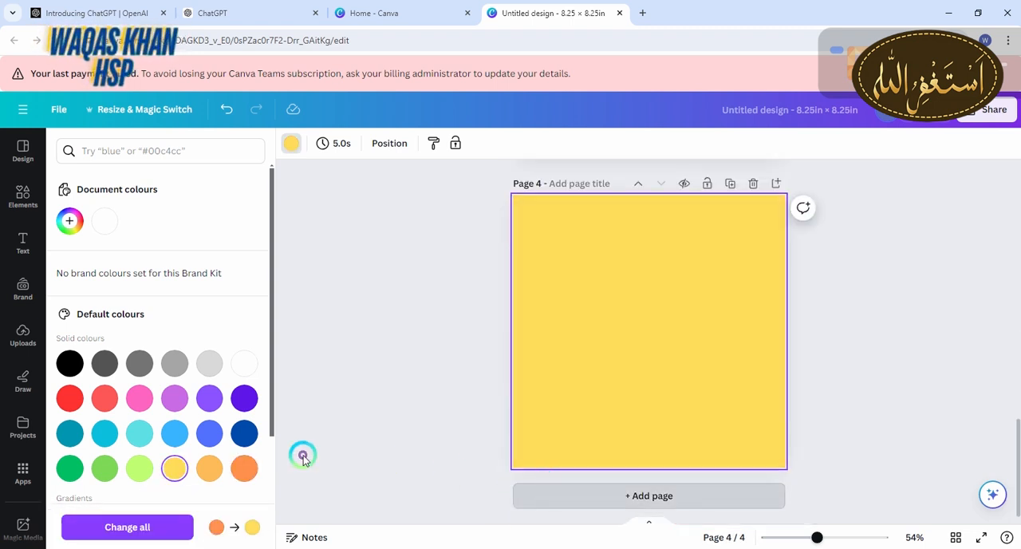
click(139, 468)
click(547, 514)
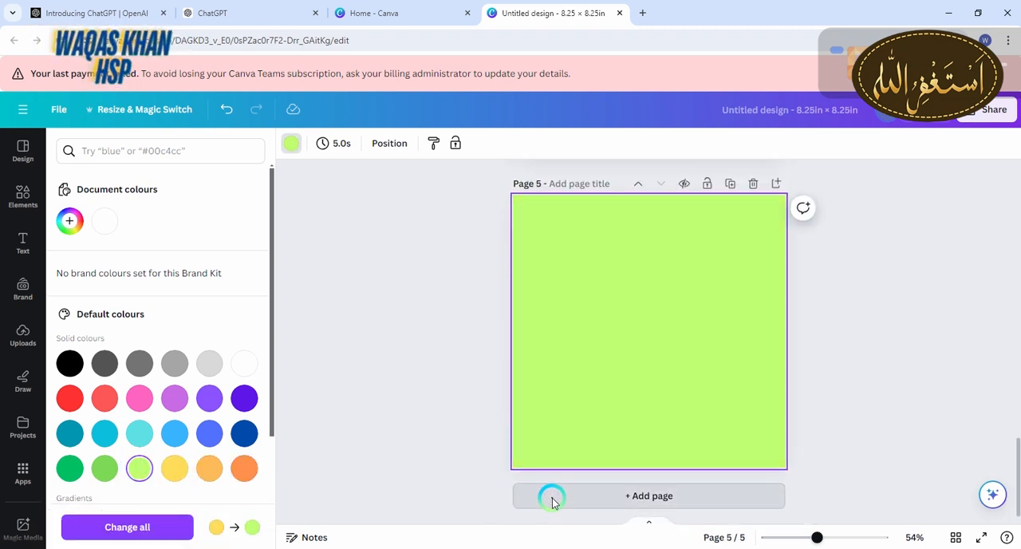
click(100, 472)
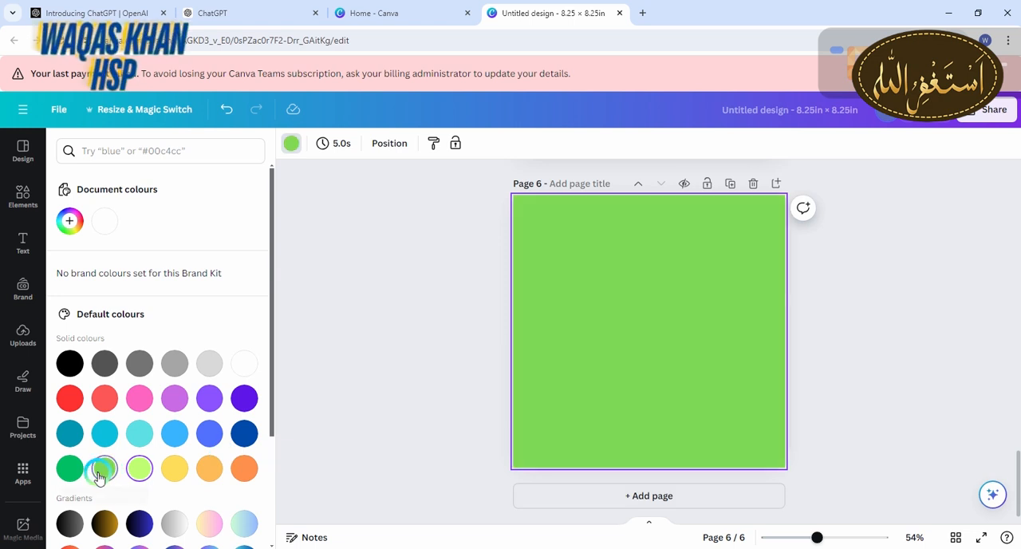
click(552, 493)
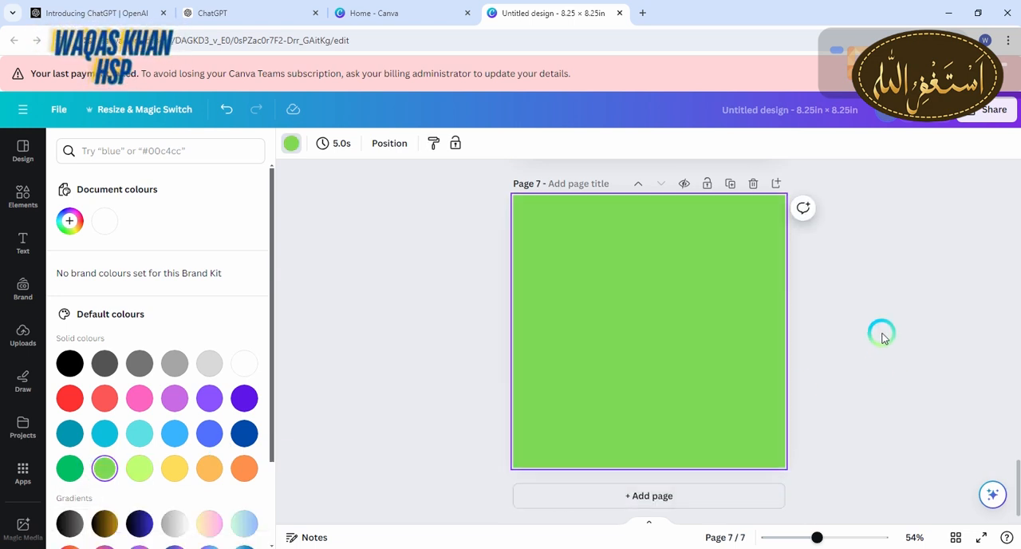
Browse the frame elements and place the first Blob frame in the lower-left area of page 1
click(23, 201)
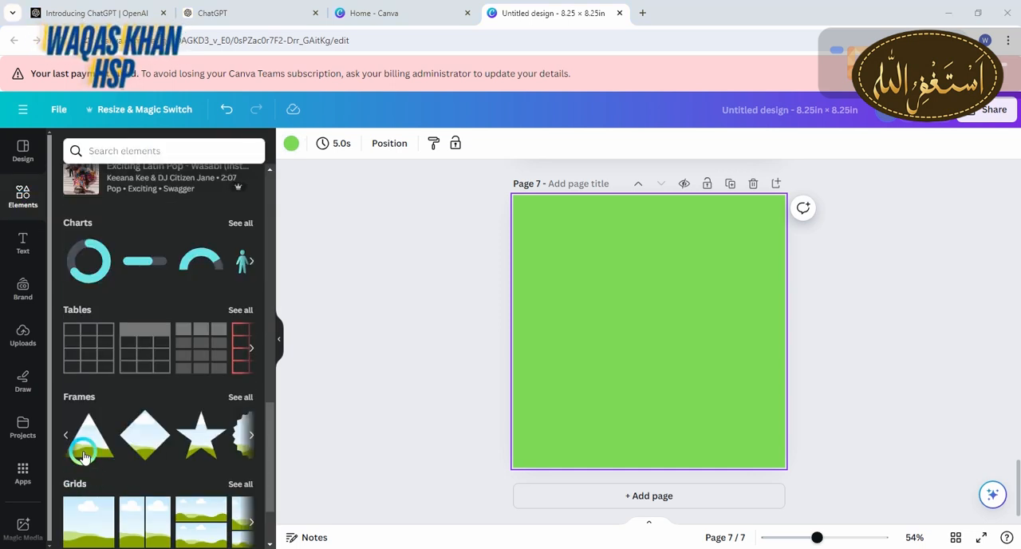
click(240, 397)
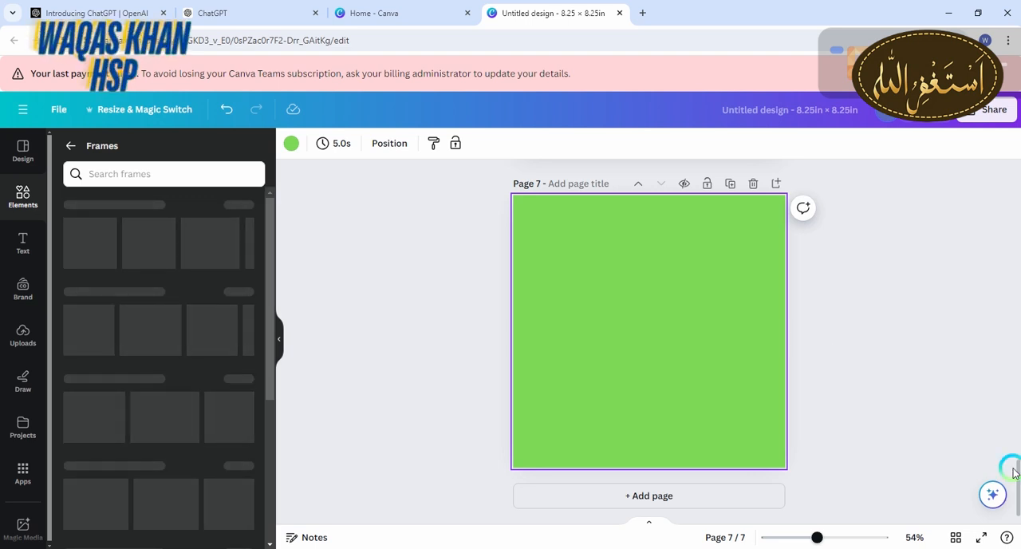
scroll(1013, 470, up, 10)
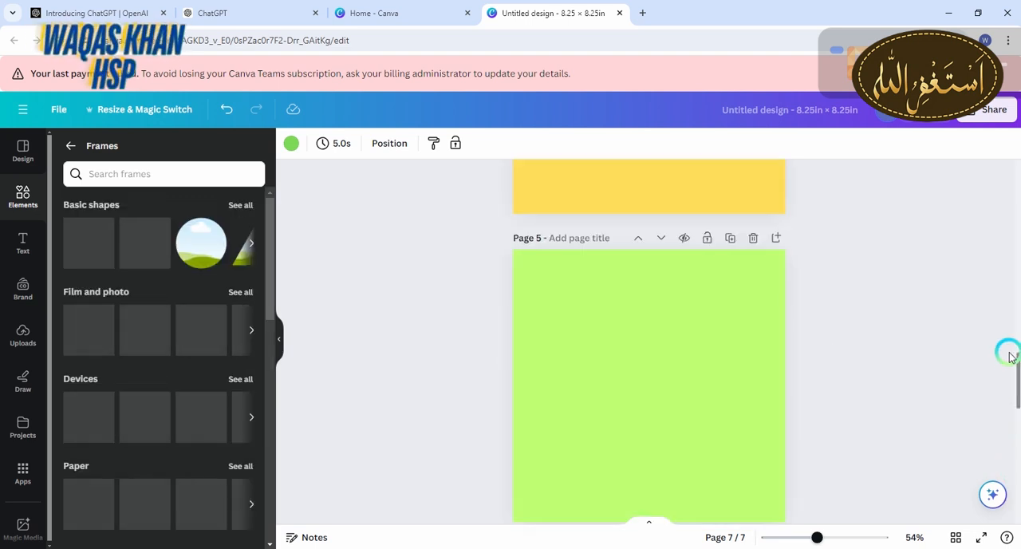
drag(1008, 298, 1008, 166)
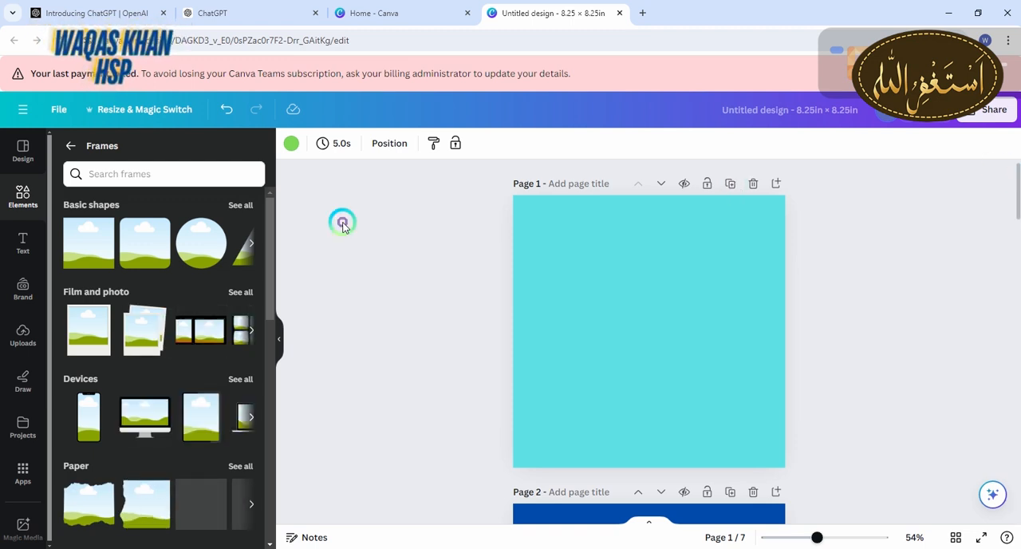
drag(269, 246, 258, 348)
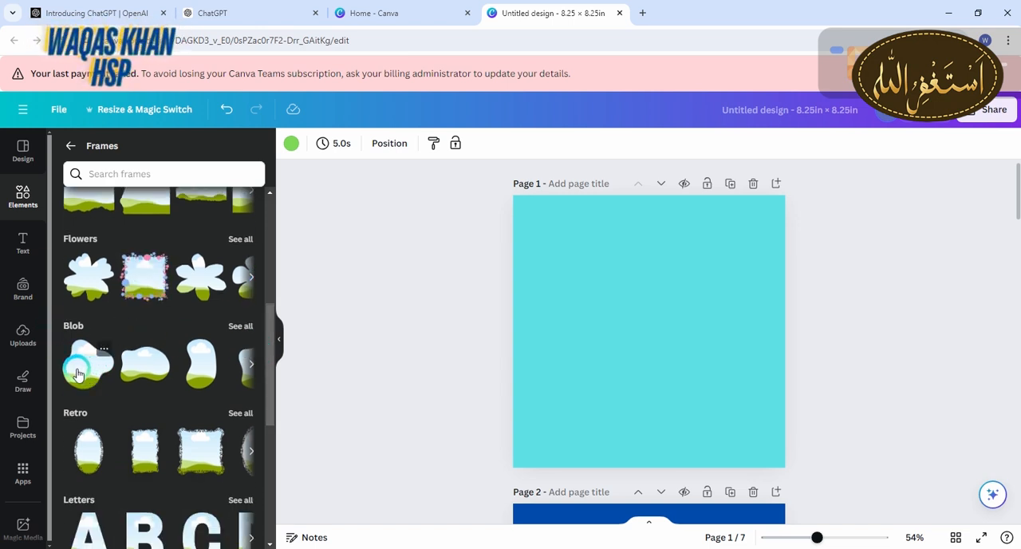
drag(77, 373, 537, 362)
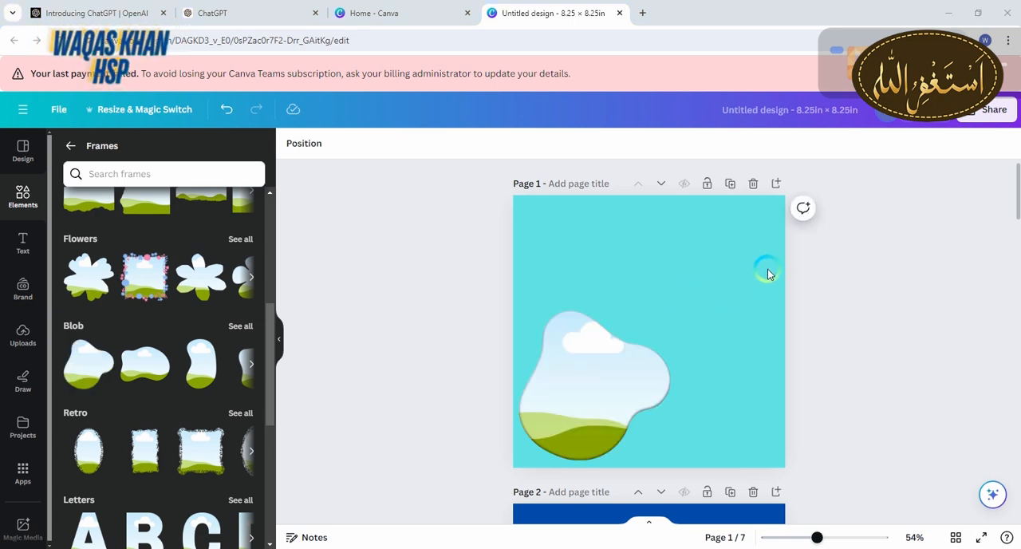
Place the wide second Blob frame on blue page 2 and the tall third Blob frame on orange page 3
drag(1015, 201, 1015, 263)
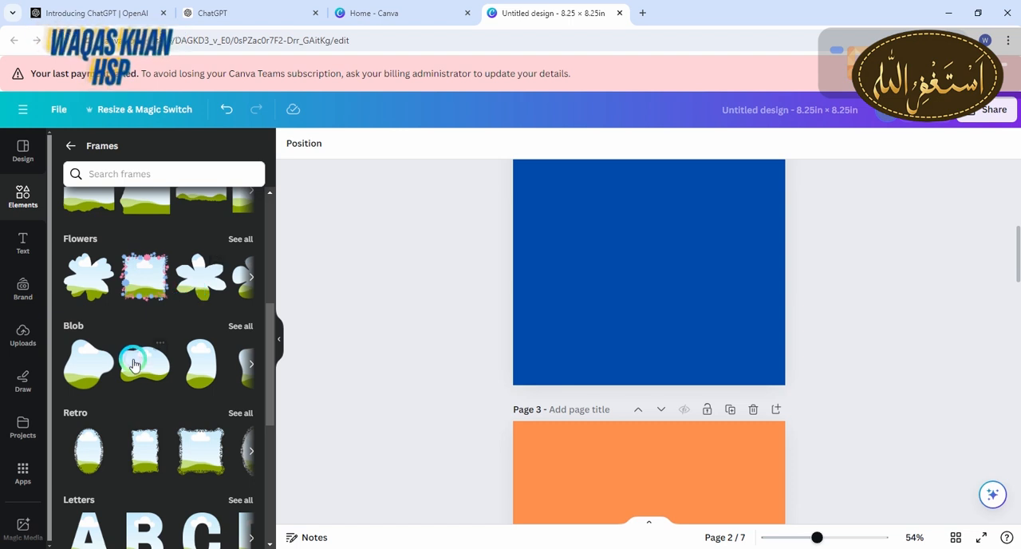
drag(133, 366, 562, 300)
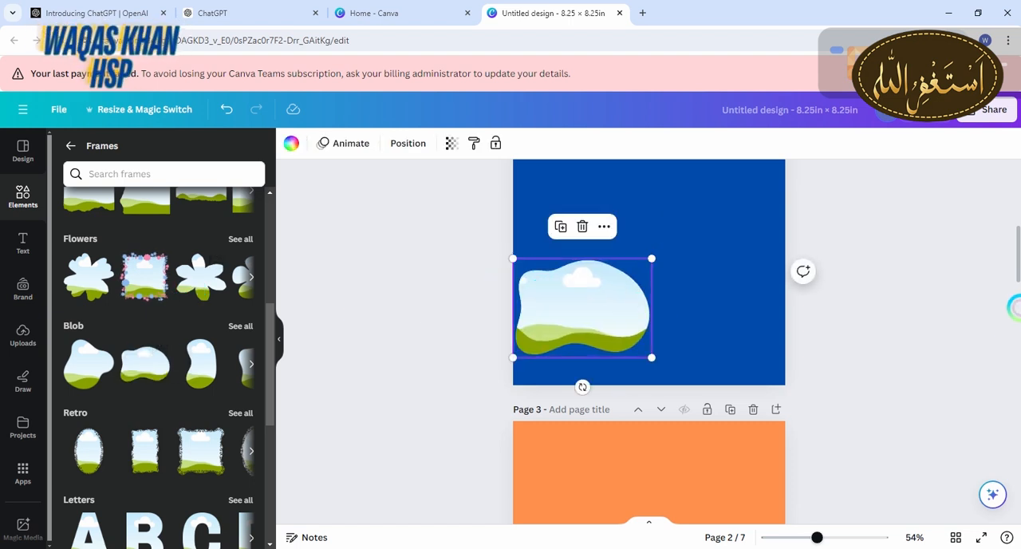
drag(1015, 231, 1015, 297)
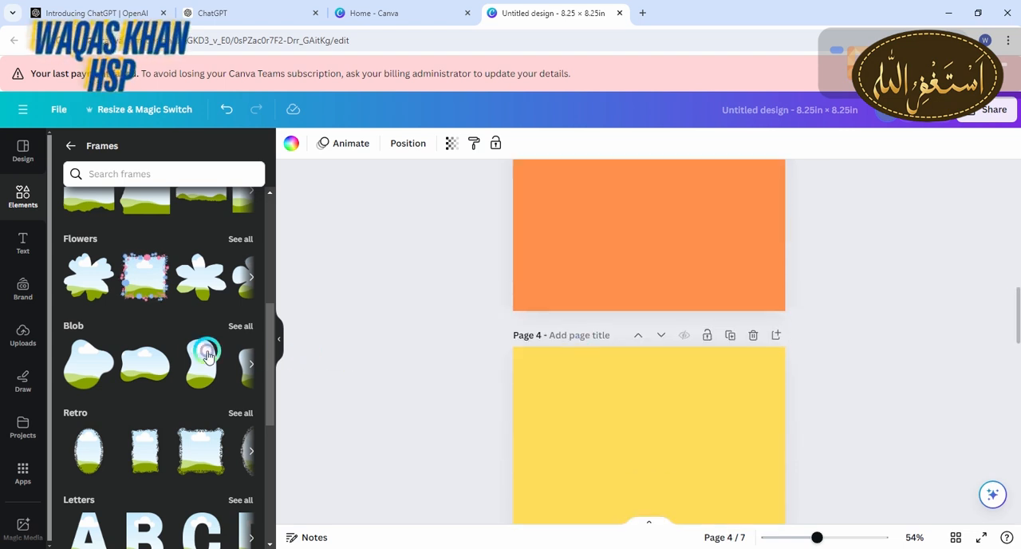
drag(202, 359, 561, 172)
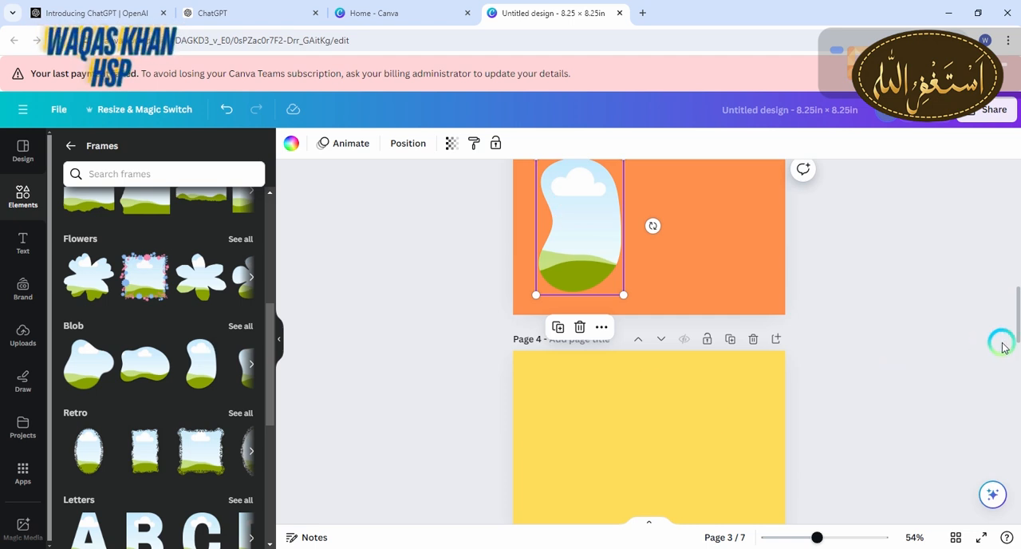
Place two more differently shaped Blob frames, one on lime page 5 and one on green page 6
scroll(1013, 330, down, 4)
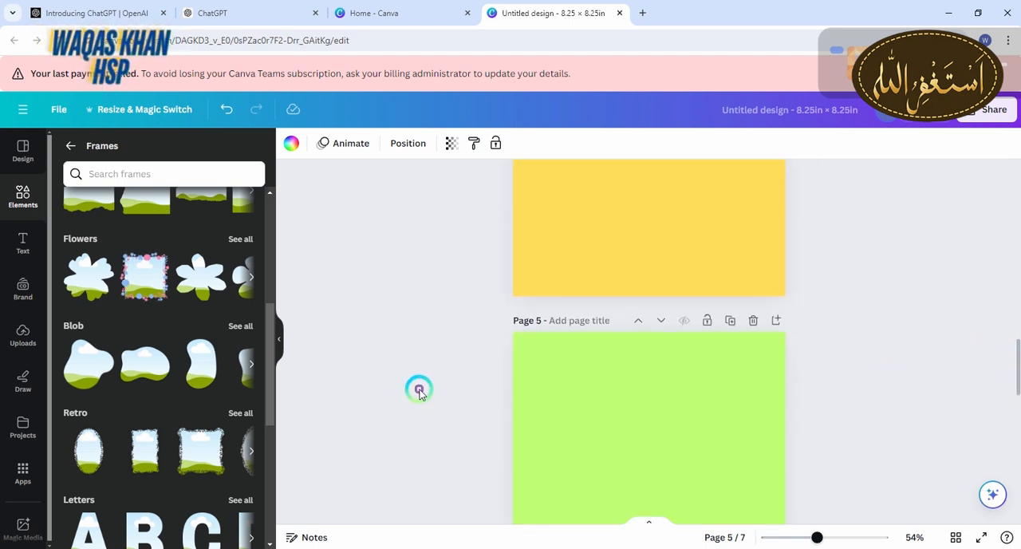
click(258, 364)
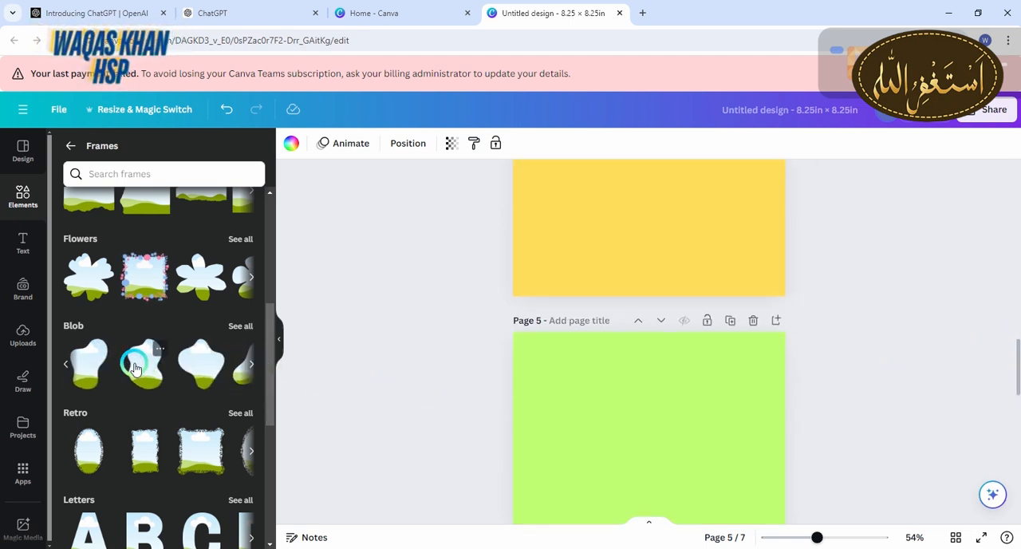
drag(141, 368, 565, 418)
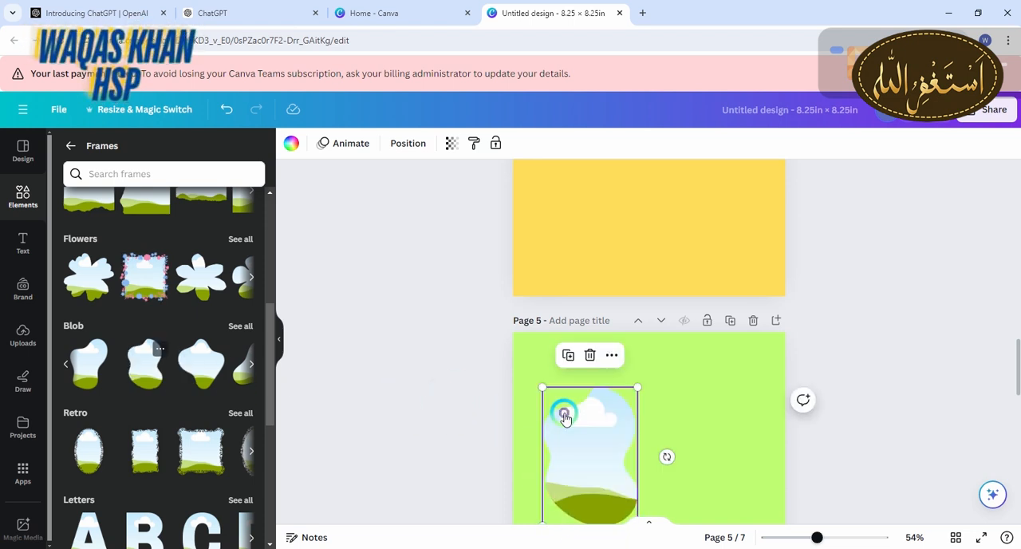
scroll(564, 416, down, 5)
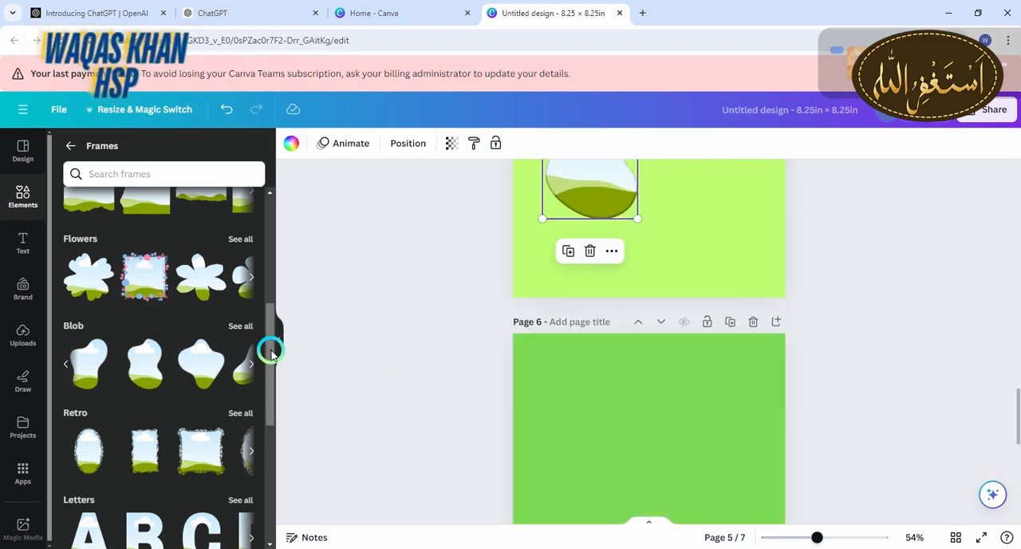
drag(213, 366, 557, 425)
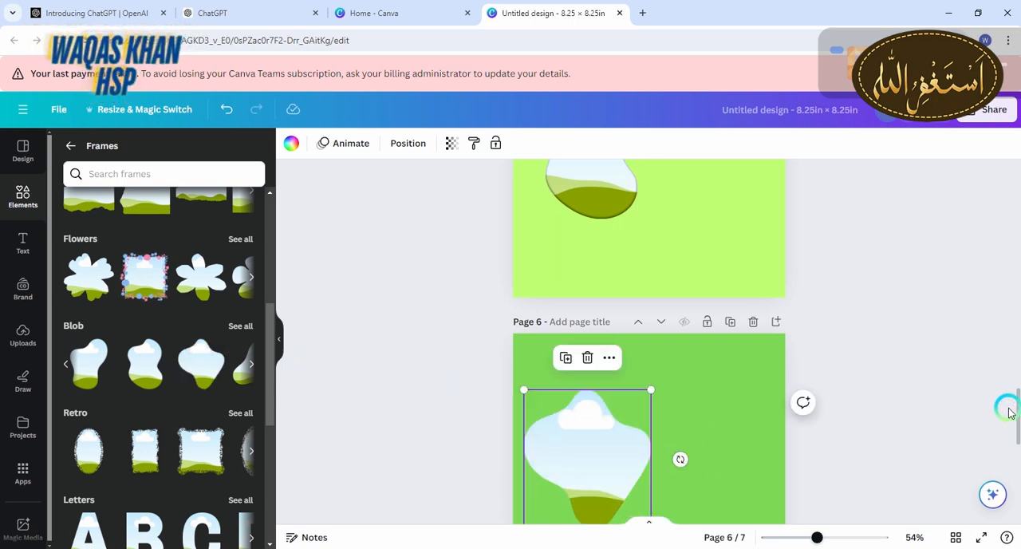
Place the heart-like Blob frame in the lower-left area of page 7
scroll(1015, 444, down, 2)
scroll(1015, 478, down, 5)
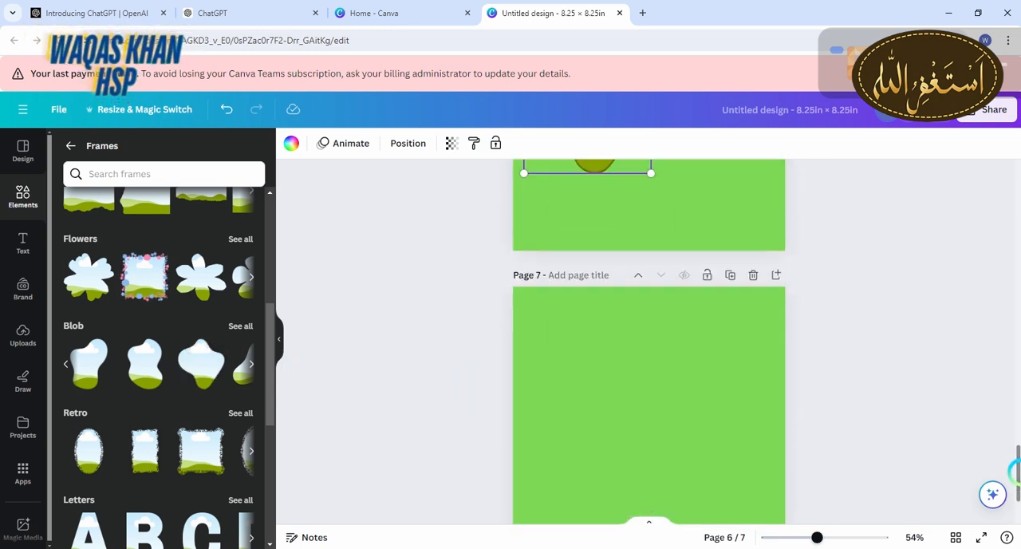
click(249, 361)
drag(176, 365, 558, 367)
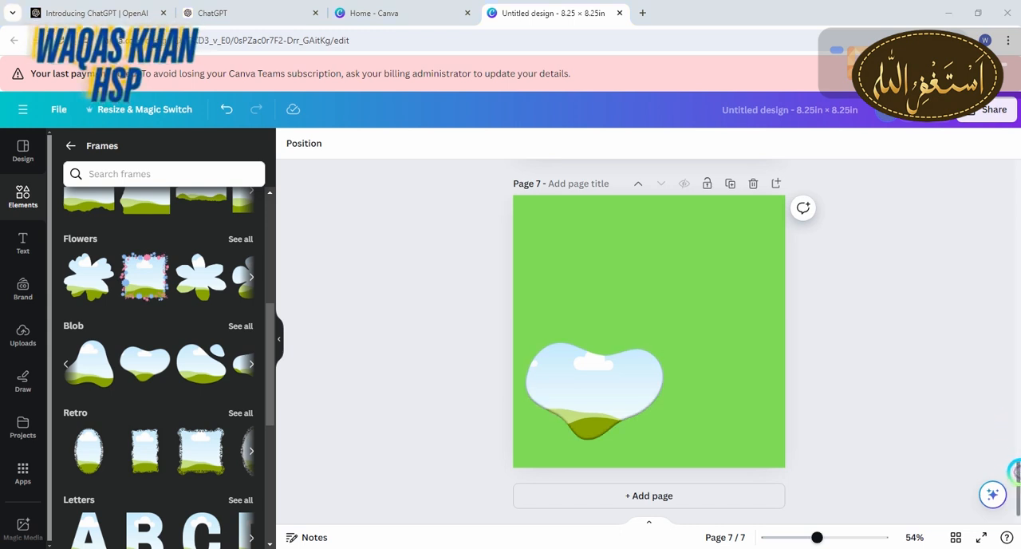
Select page 1 of the design, then switch to ChatGPT and copy the story title "The Helpful Little Seed"
drag(1016, 460, 986, 138)
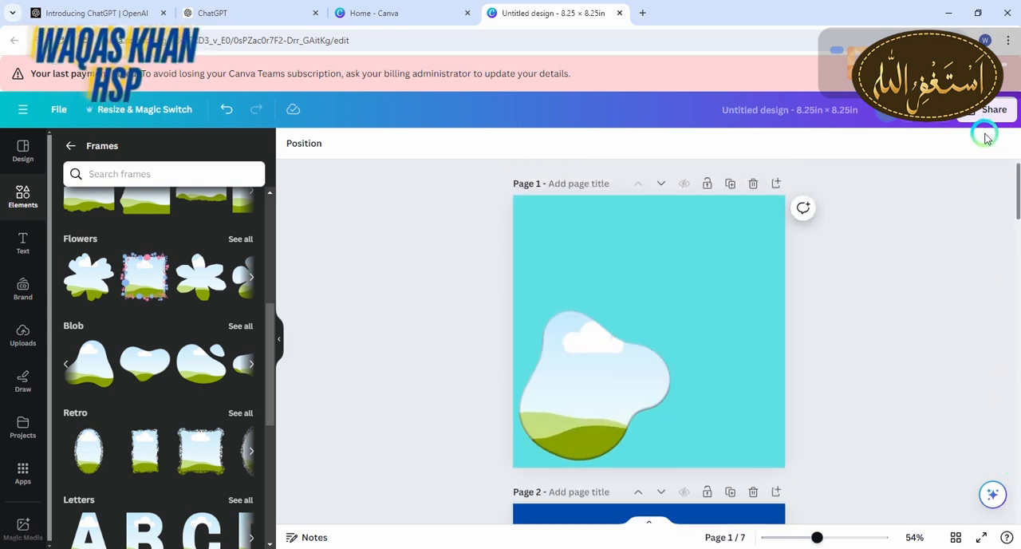
click(629, 394)
click(634, 217)
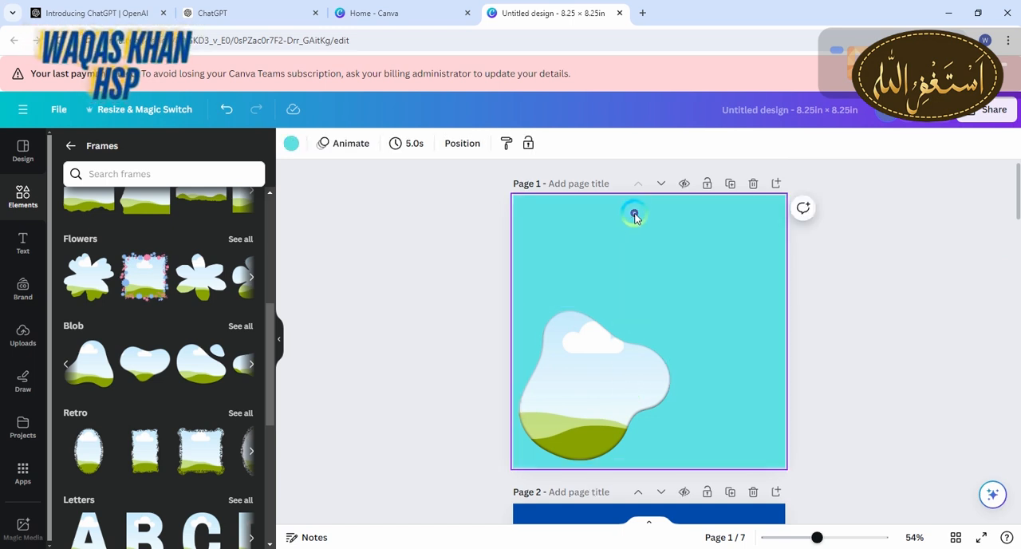
click(268, 16)
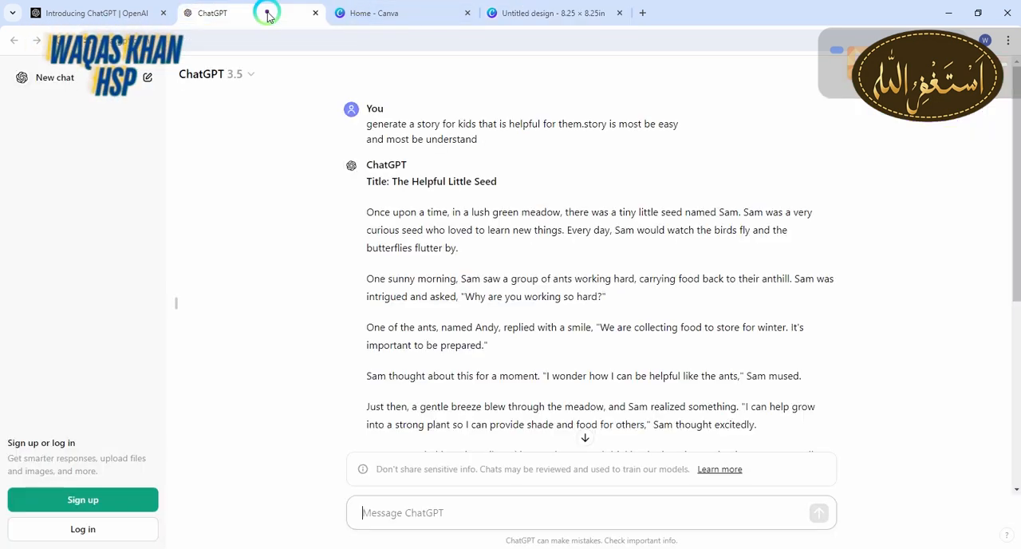
drag(499, 185, 409, 183)
key(ctrl+c)
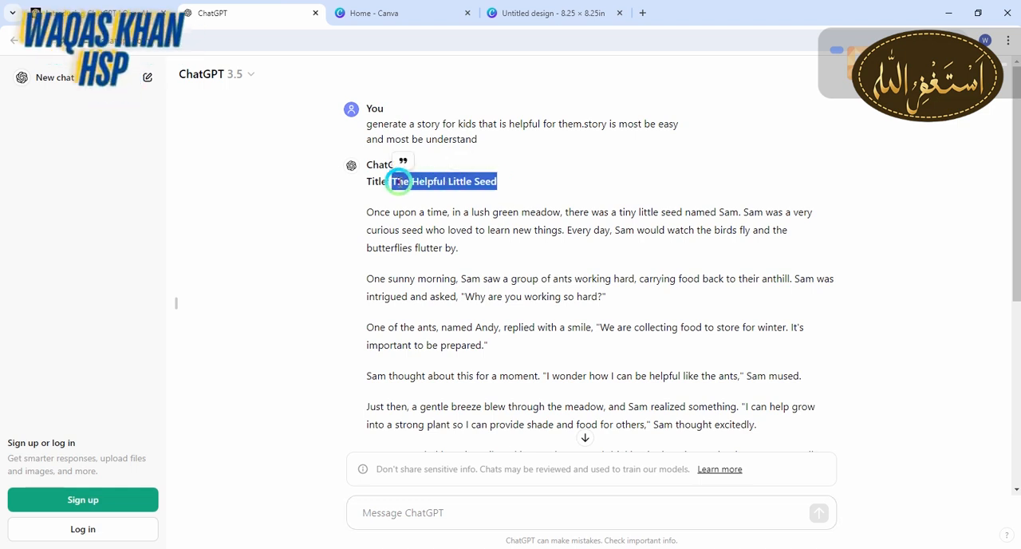
Switch back to Canva and add a heading on page 1 containing the copied title "The Helpful Little Seed"
click(562, 11)
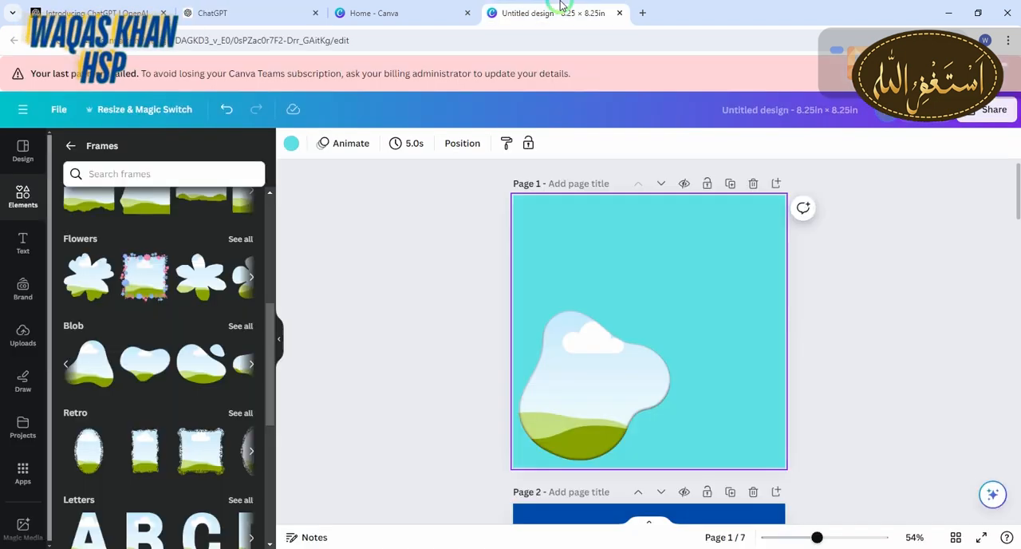
click(22, 242)
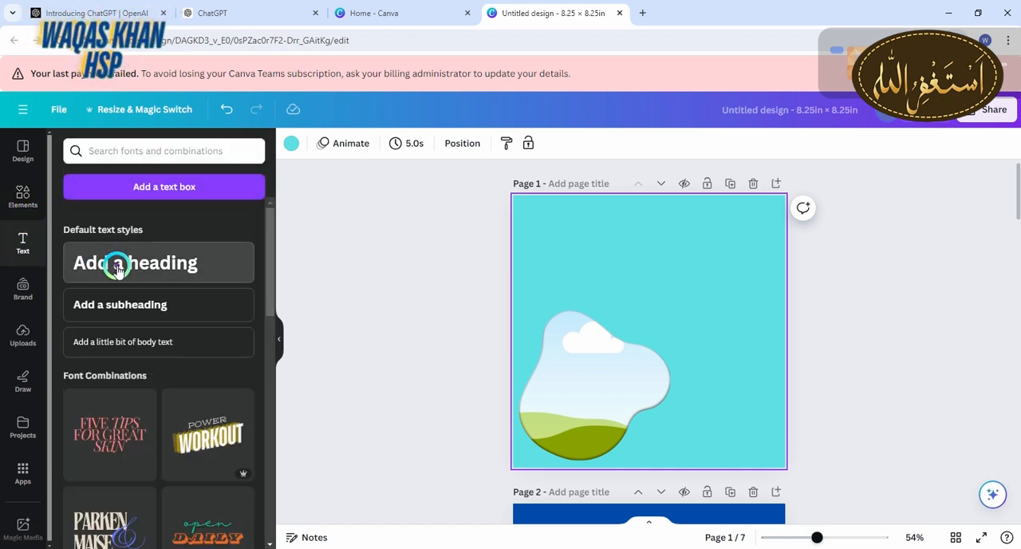
click(118, 269)
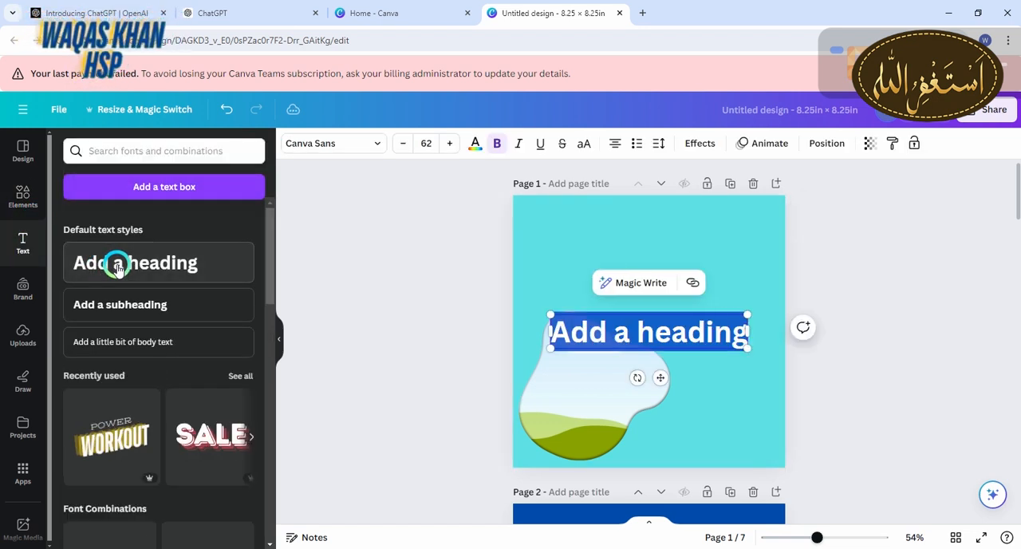
key(BackSpace)
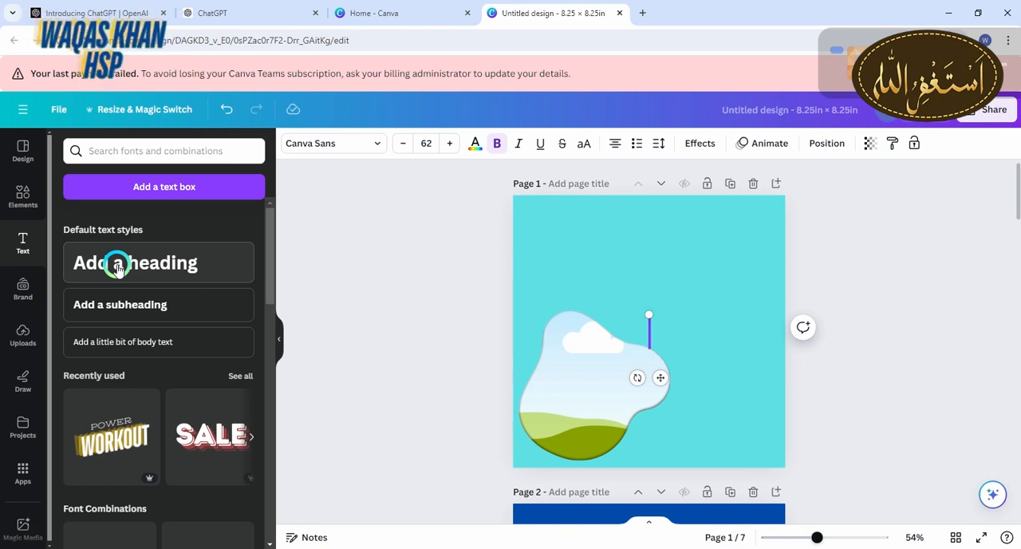
key(ctrl+v)
click(884, 409)
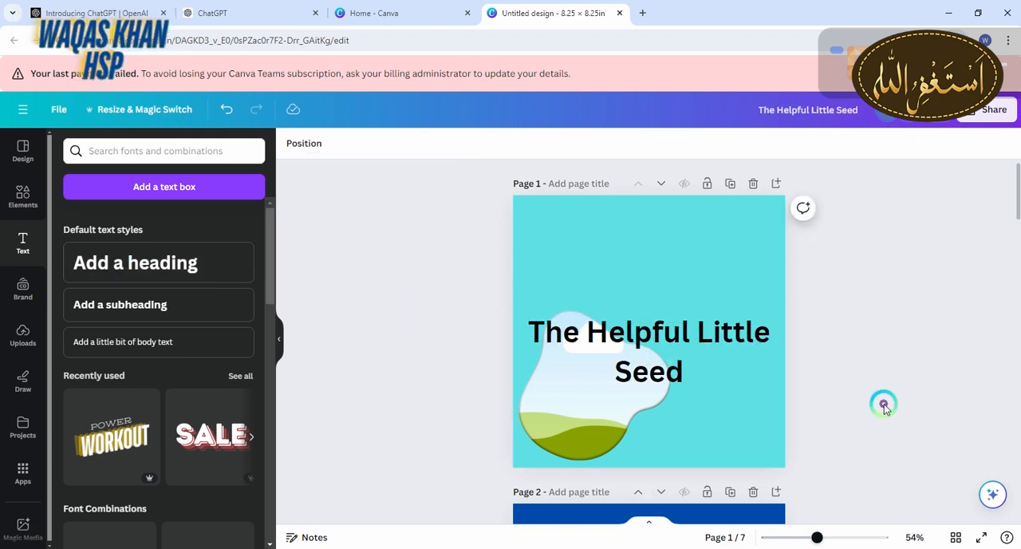
Move the title to the upper part of page 1 and shrink it to about font size 55.8, centred near the page's top edge
drag(662, 357, 666, 252)
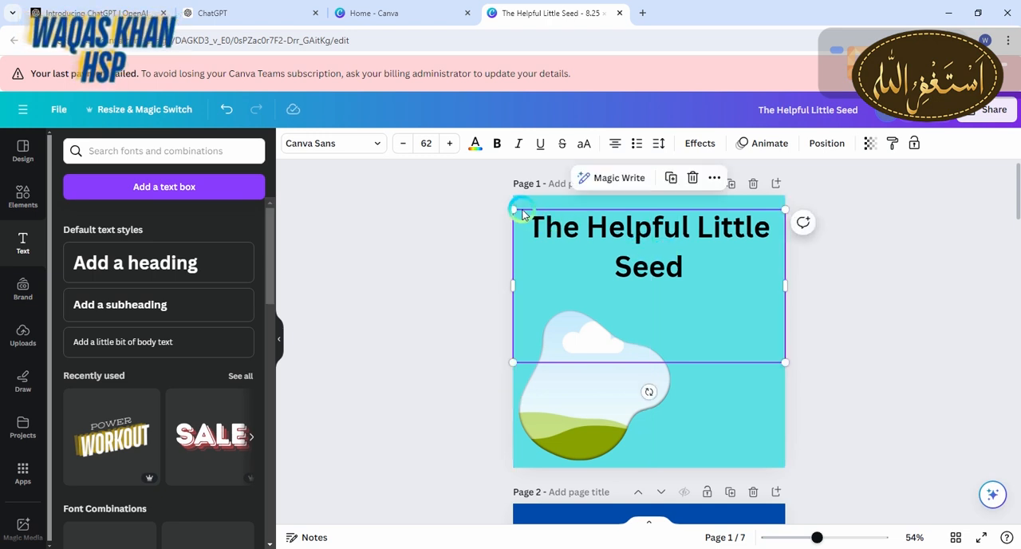
drag(513, 208, 540, 228)
drag(716, 303, 699, 282)
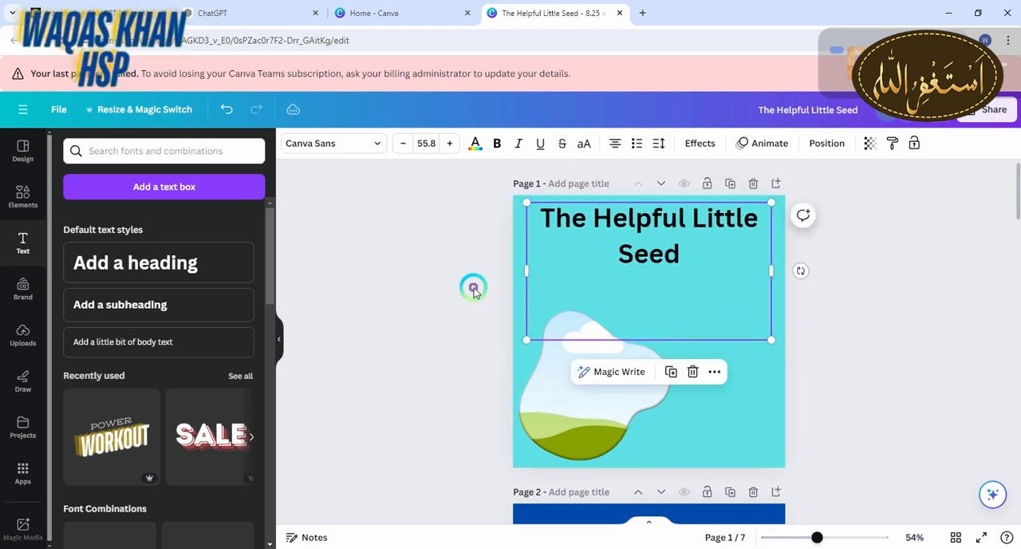
click(468, 291)
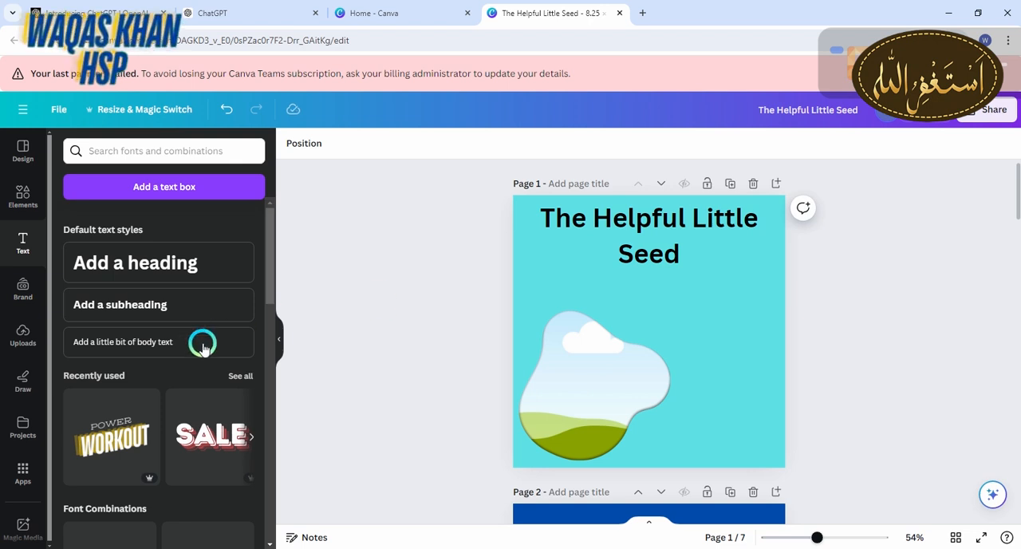
Find the "magic media" app among the Canva apps and open it
click(22, 469)
click(192, 152)
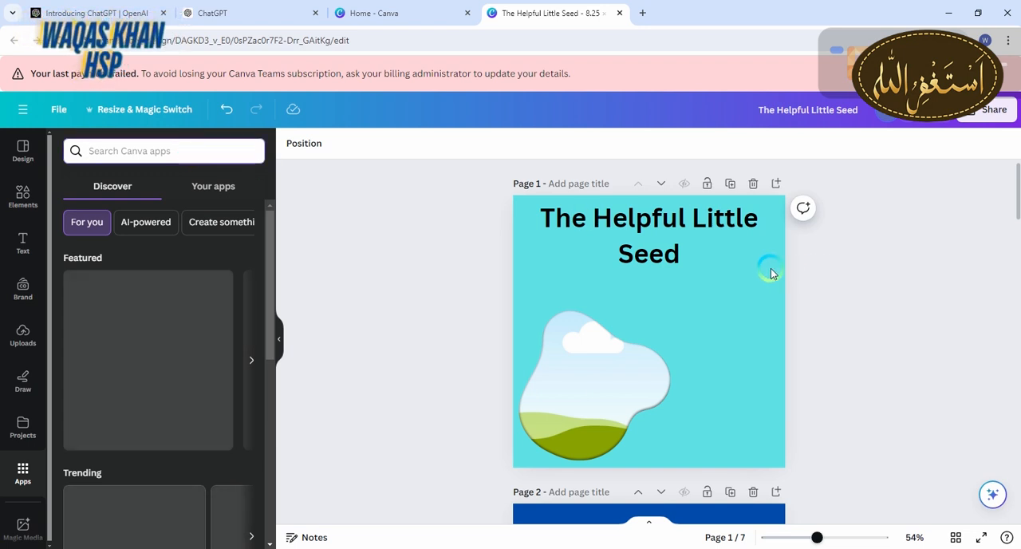
text(magic media)
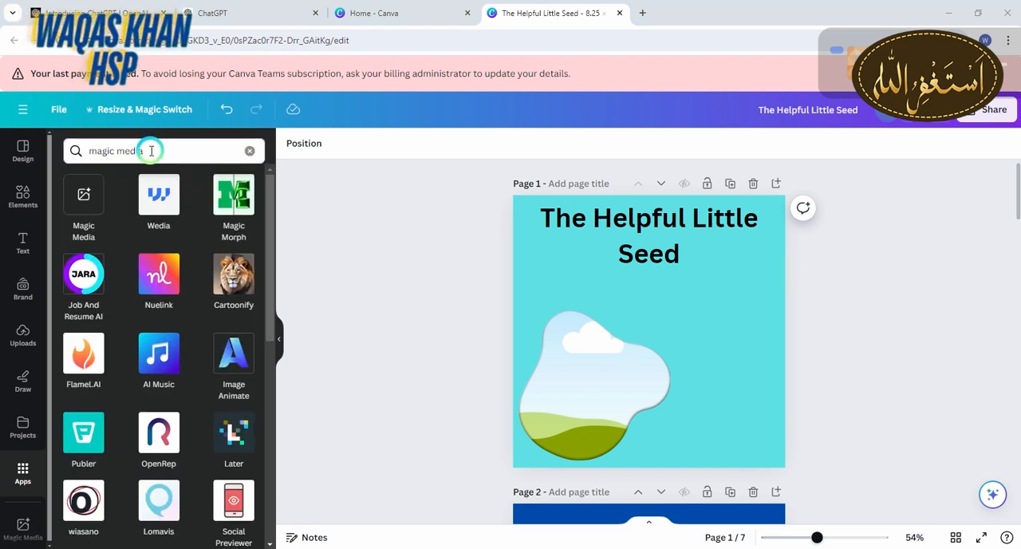
click(81, 203)
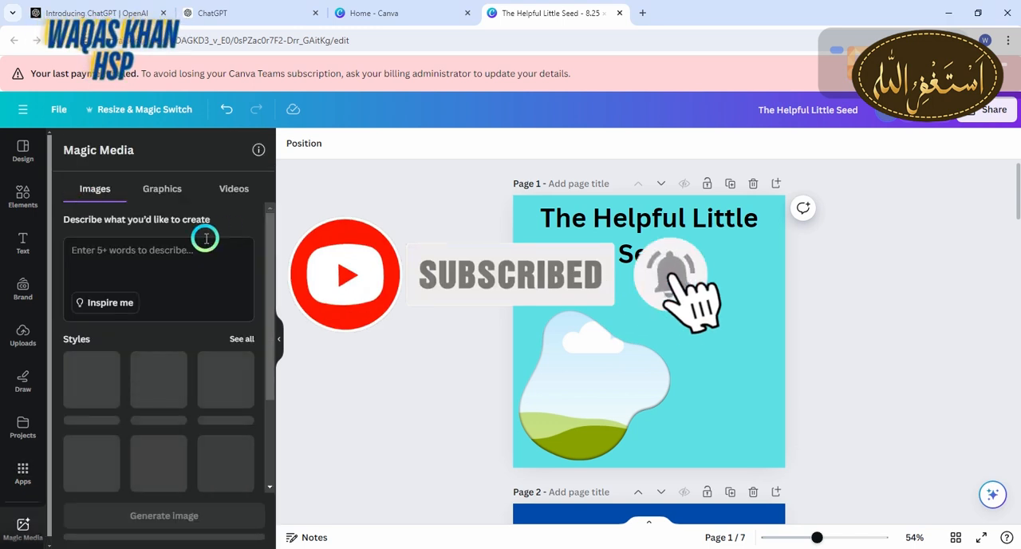
Generate images in Magic Media from the prompt "generate me little seeds" with no style
click(206, 239)
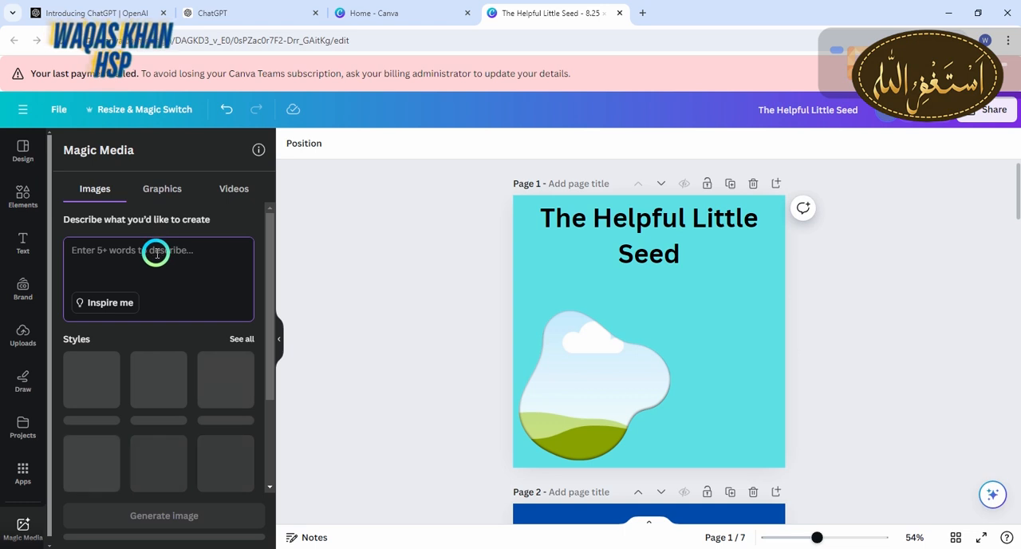
text(g)
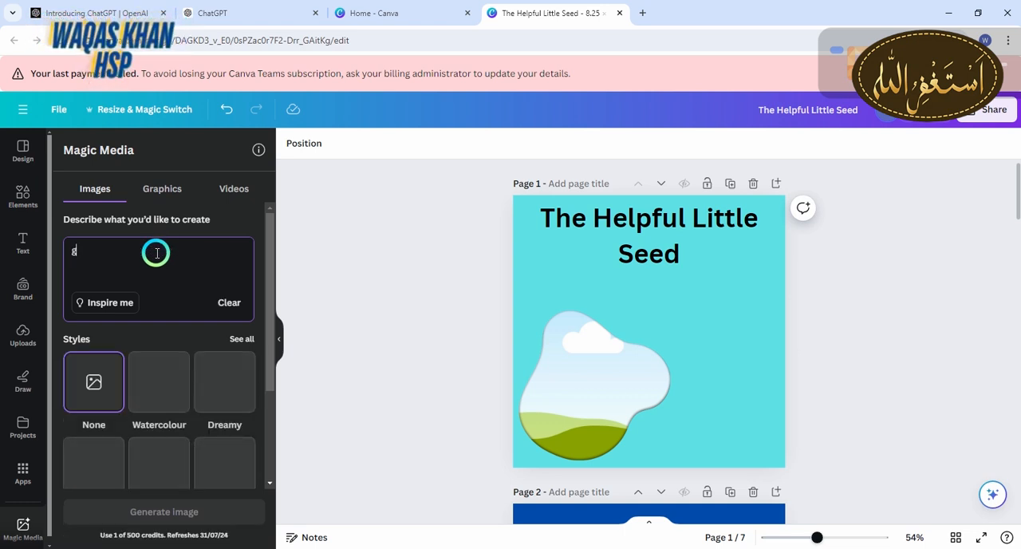
text(enerate me)
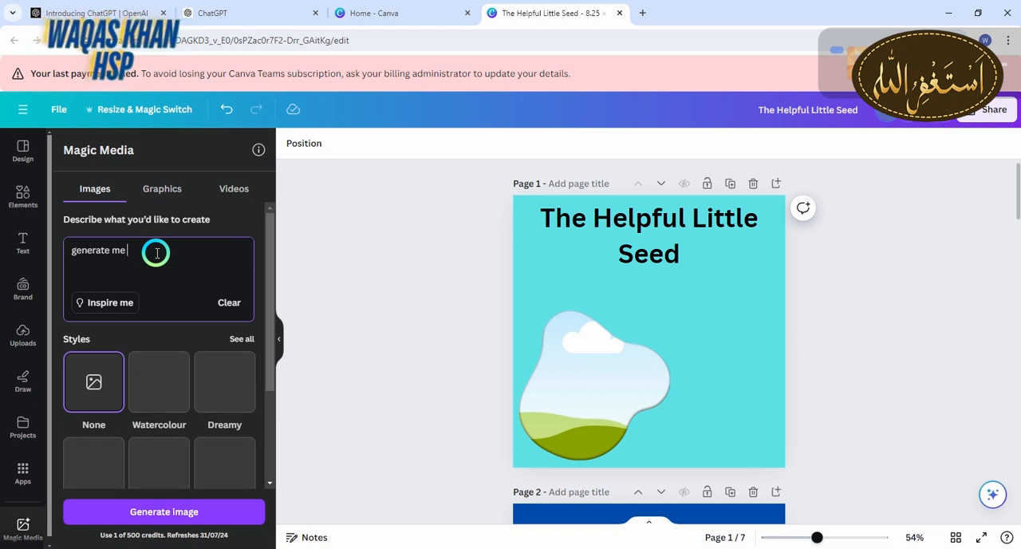
text( lit)
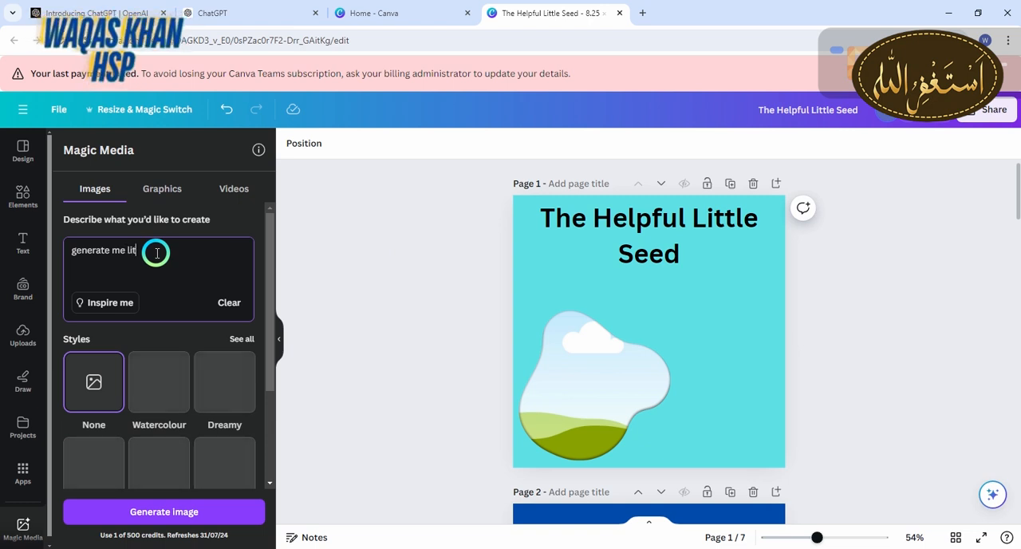
text(tle see)
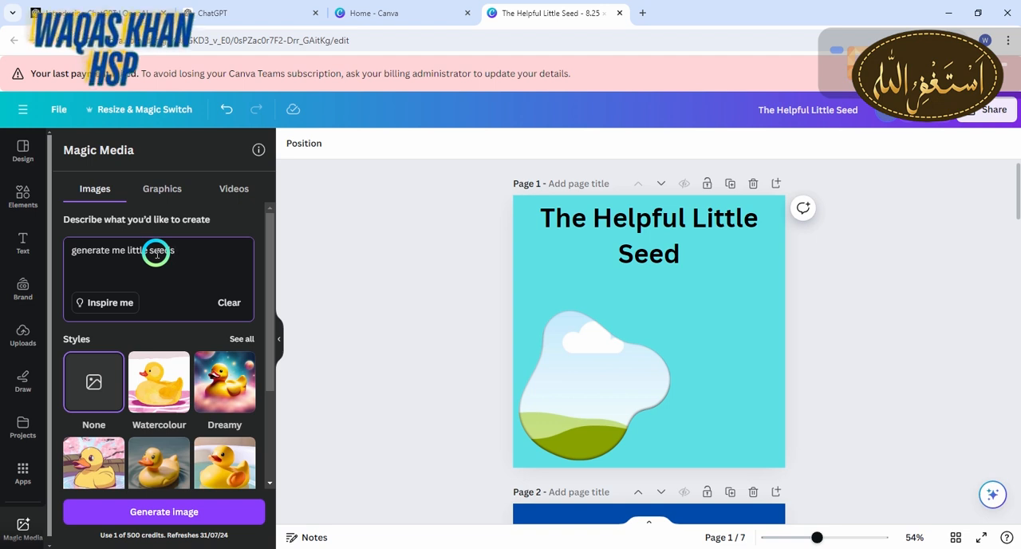
text(ds)
click(192, 511)
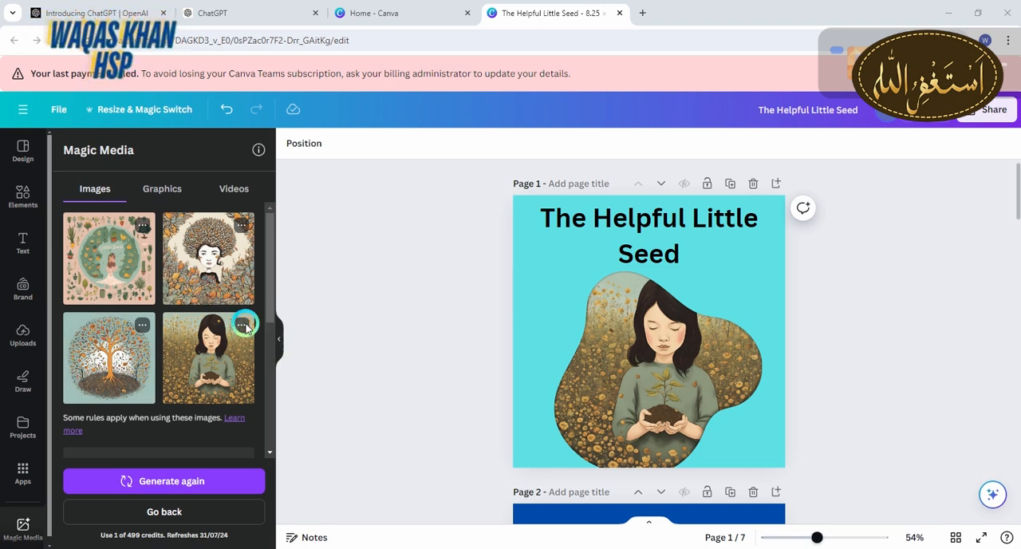
Try the tree image in page 1's Blob frame, replace it with the girl holding a seedling, and shift the frame towards the page's left edge
drag(110, 355, 629, 352)
click(394, 315)
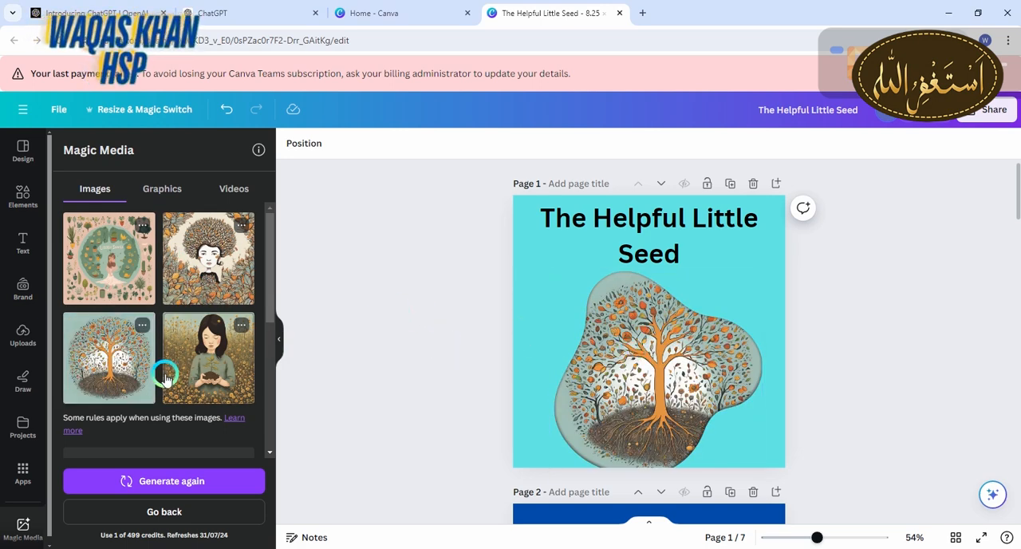
drag(214, 381, 686, 398)
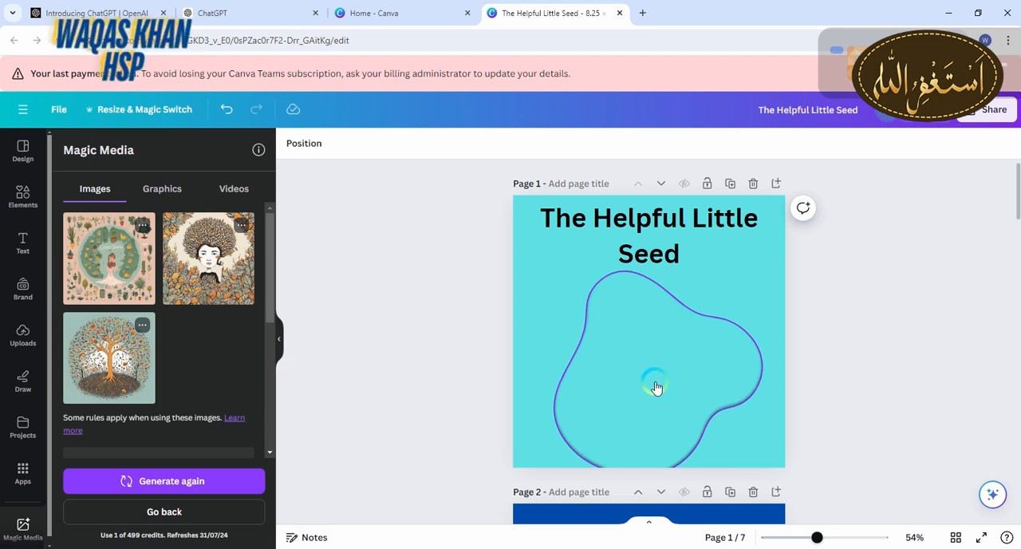
click(620, 375)
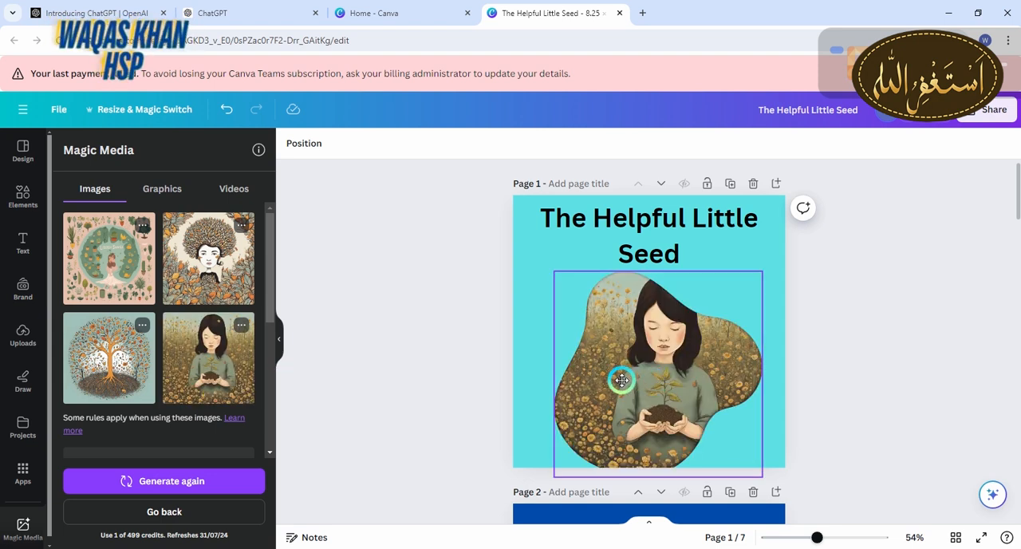
click(1004, 366)
Switch to ChatGPT and copy the story's opening text from "Once upon a time" through "learn new things."
scroll(1013, 209, down, 4)
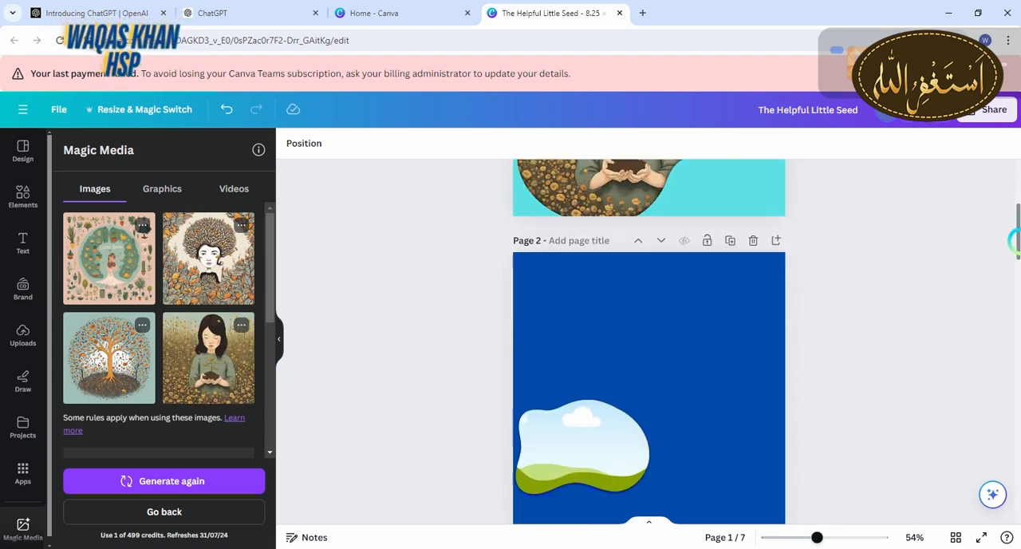
click(279, 8)
click(358, 208)
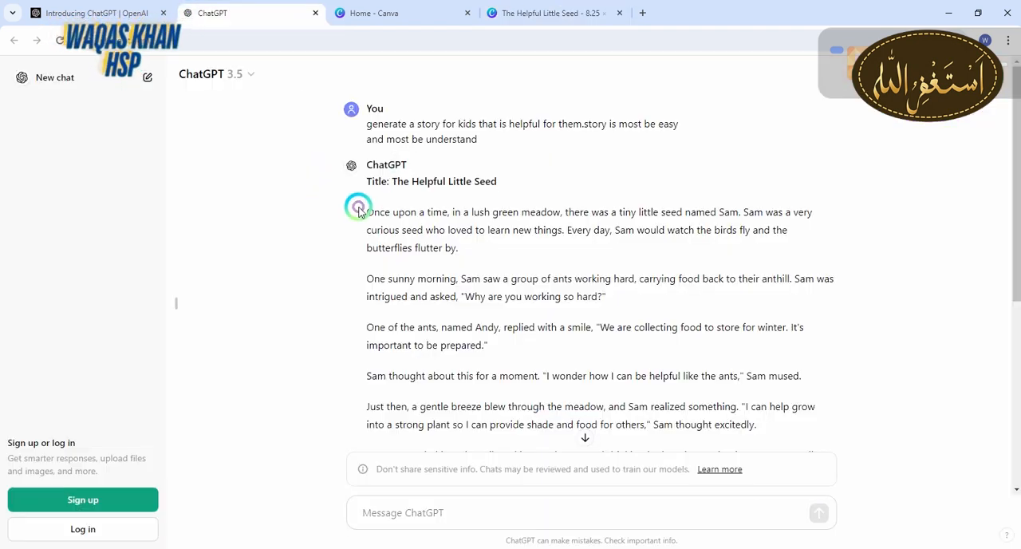
drag(366, 213, 567, 242)
key(ctrl+c)
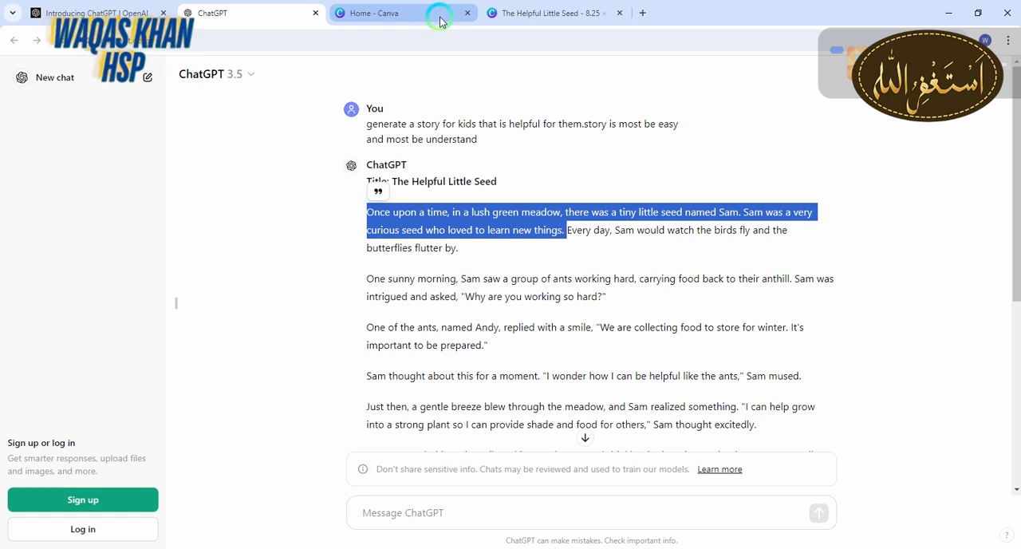
Return to the Canva design and add a subheading on blue page 2 containing the copied opening story text
click(520, 14)
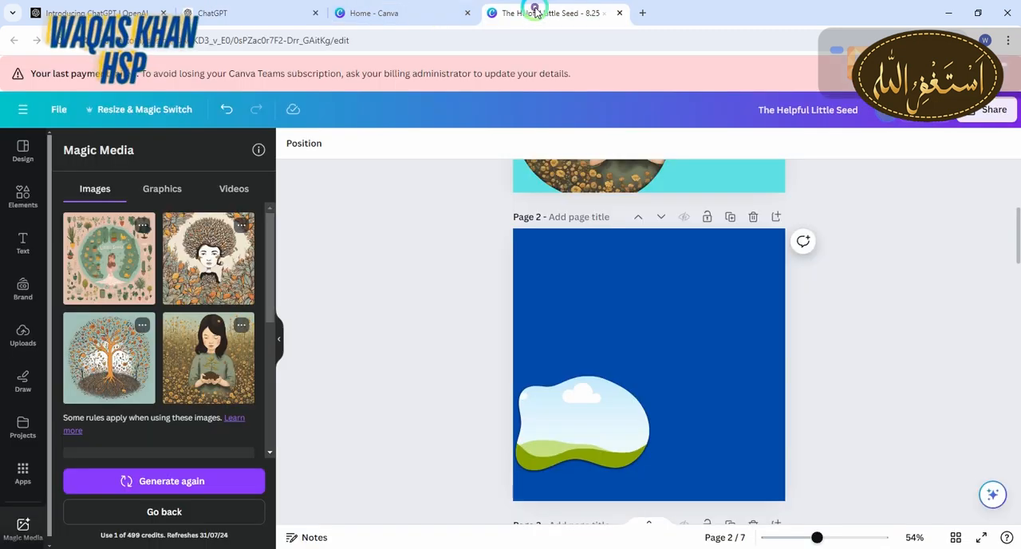
click(28, 241)
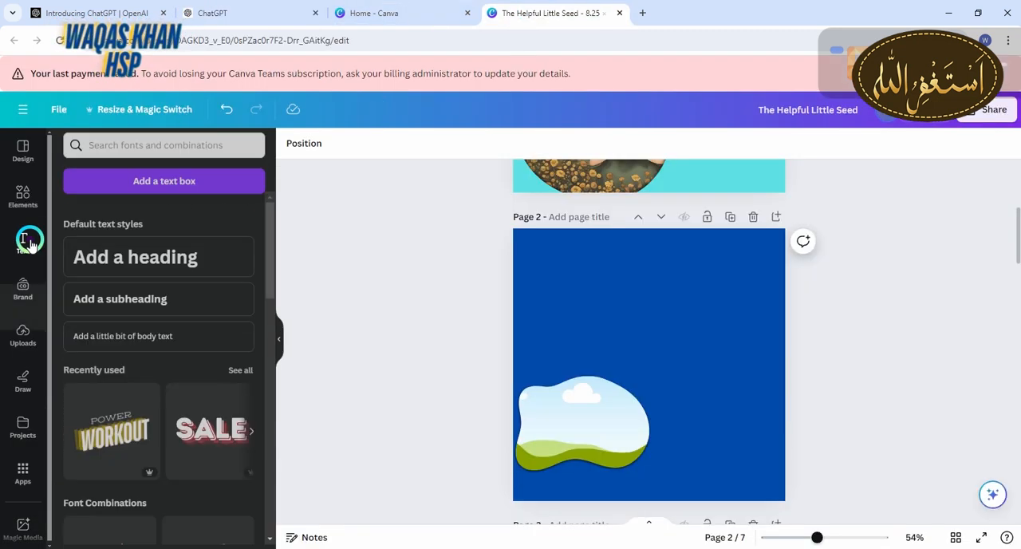
click(129, 311)
key(BackSpace)
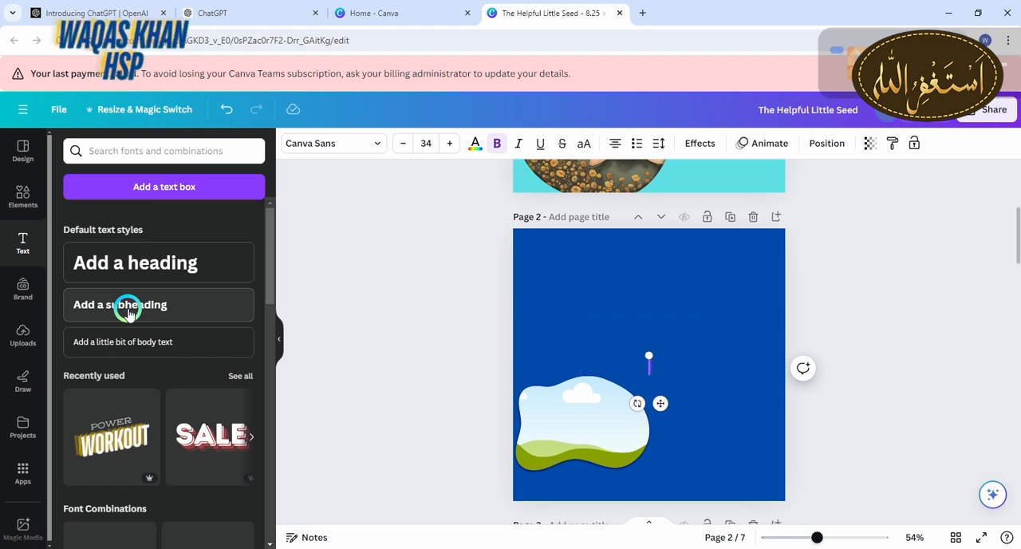
key(ctrl+v)
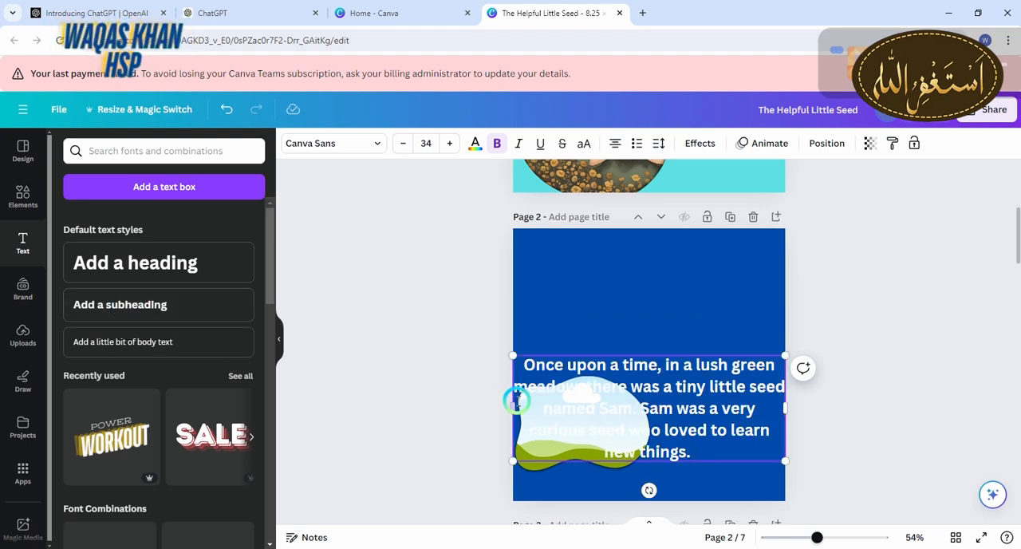
click(868, 415)
Move the story text above the frame on page 2 and shrink it to about font size 29.9, centred near the page's top edge
drag(665, 413, 665, 290)
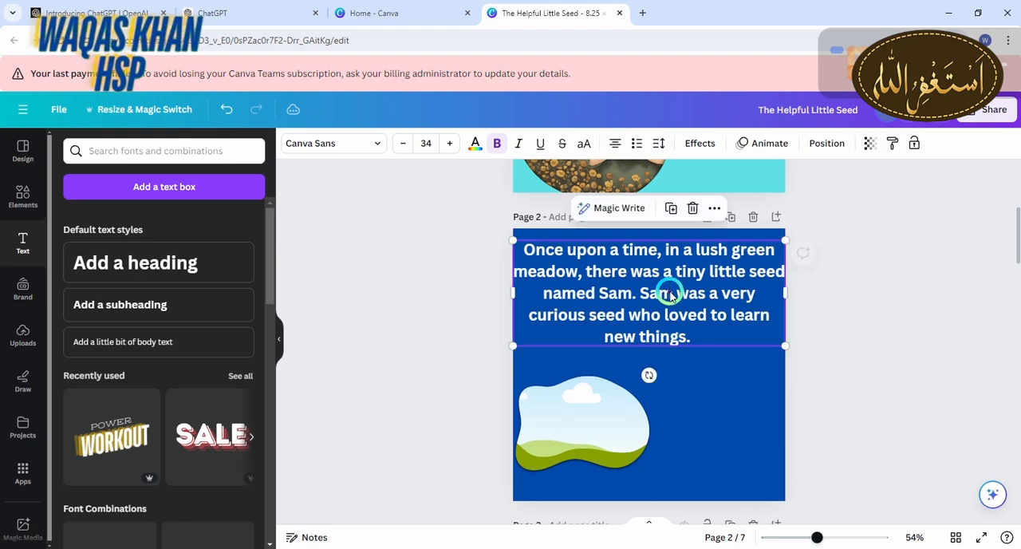
drag(528, 245, 561, 259)
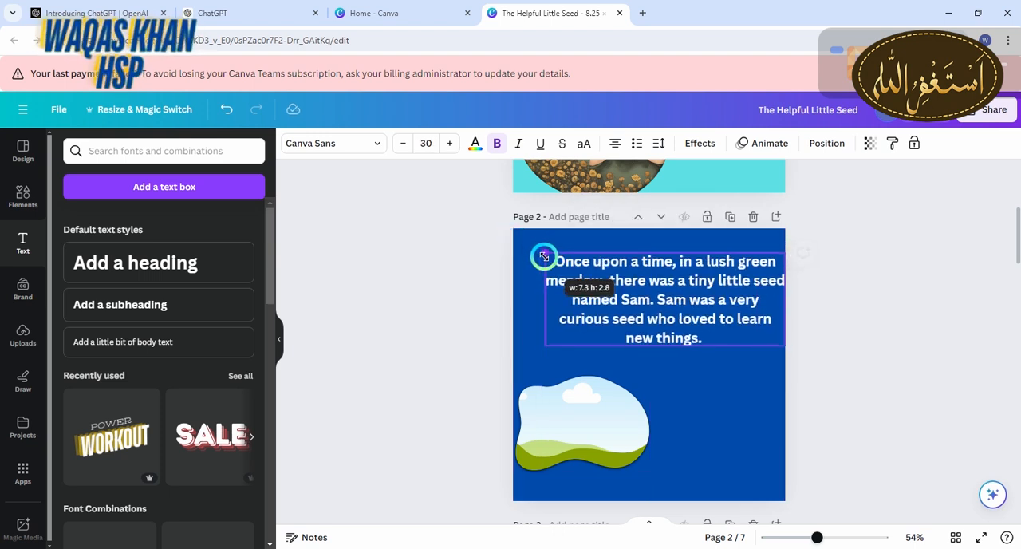
drag(635, 289, 627, 279)
Change the font of page 2's story text to Arimo
click(378, 143)
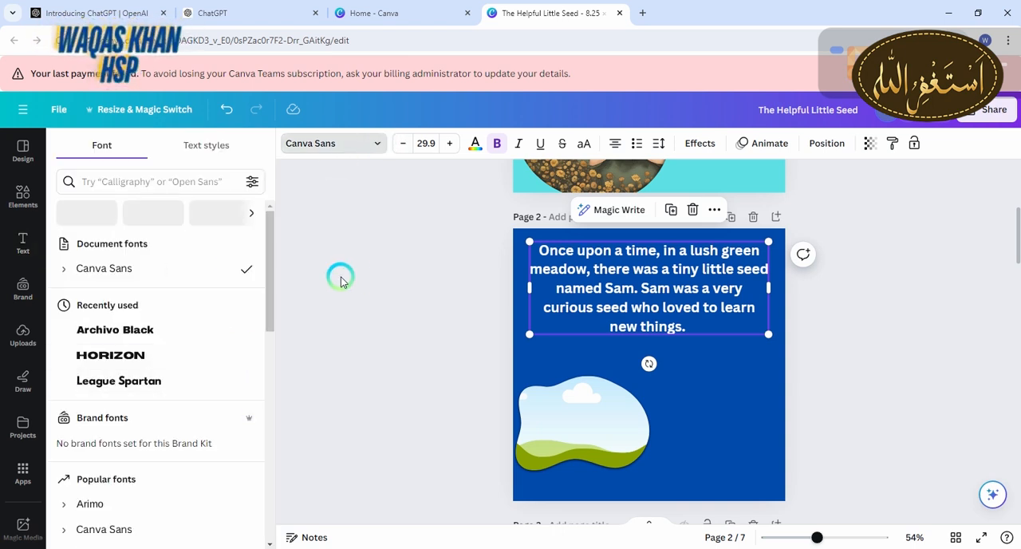
drag(271, 269, 242, 326)
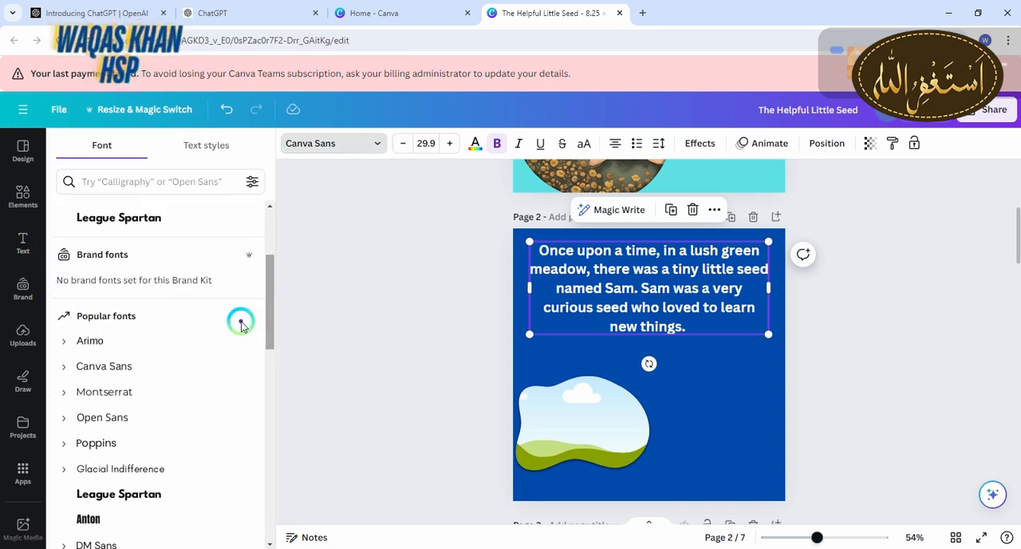
click(111, 347)
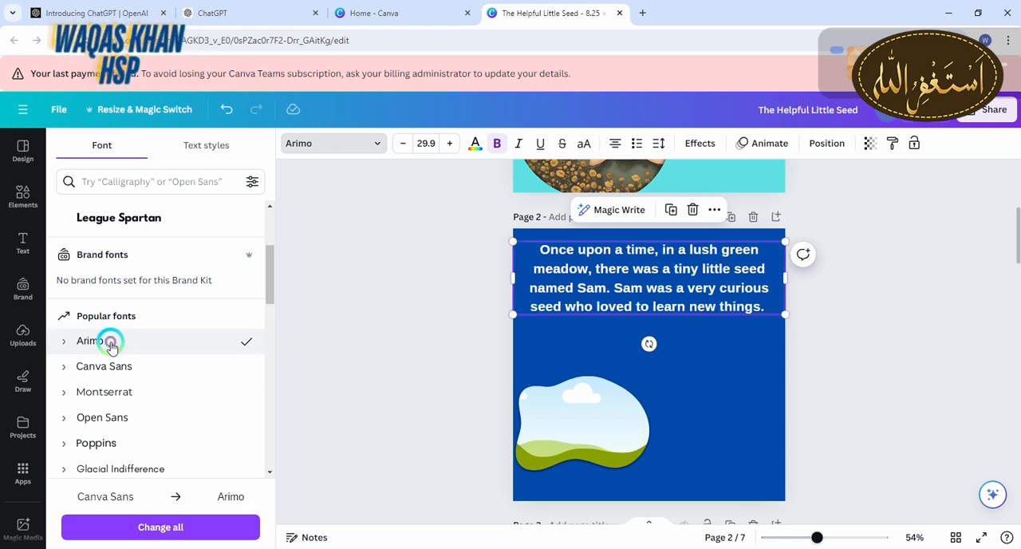
click(544, 374)
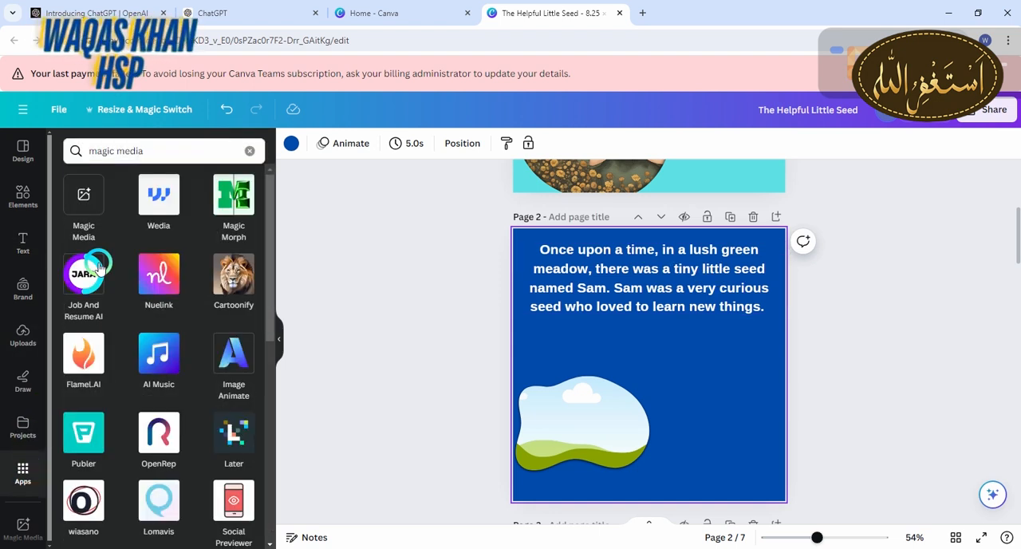
Generate Magic Media images from the prompt "generate me green meadow"
click(85, 195)
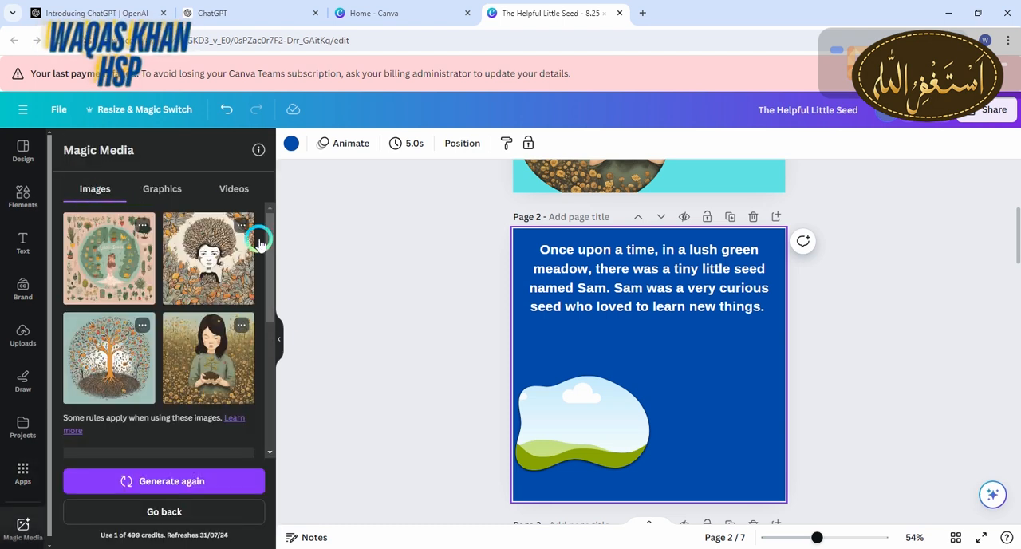
drag(266, 296, 266, 391)
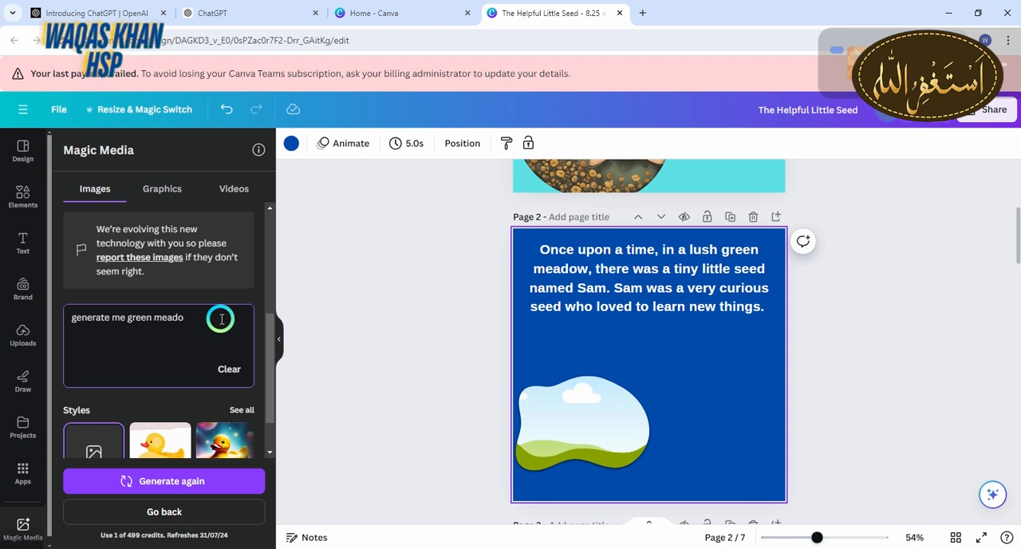
click(218, 475)
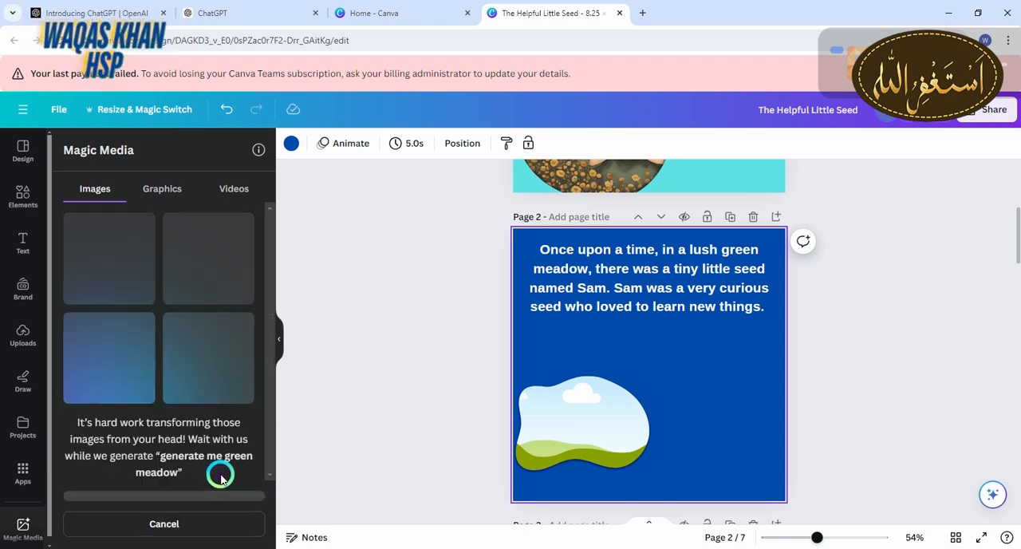
Enlarge the blob-shaped frame on blue page 2 below the story text and fill it with the white daisy meadow image
click(576, 424)
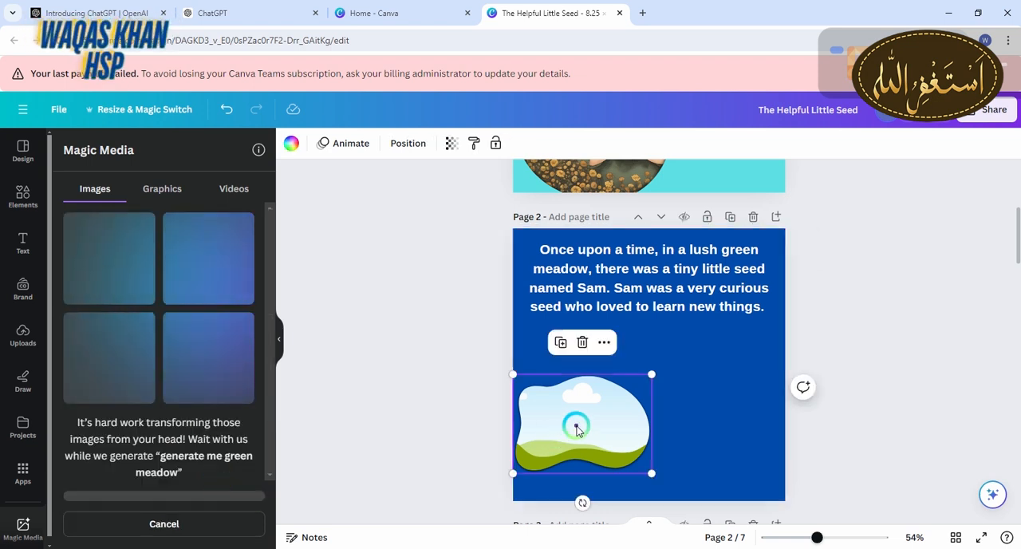
drag(658, 372, 709, 345)
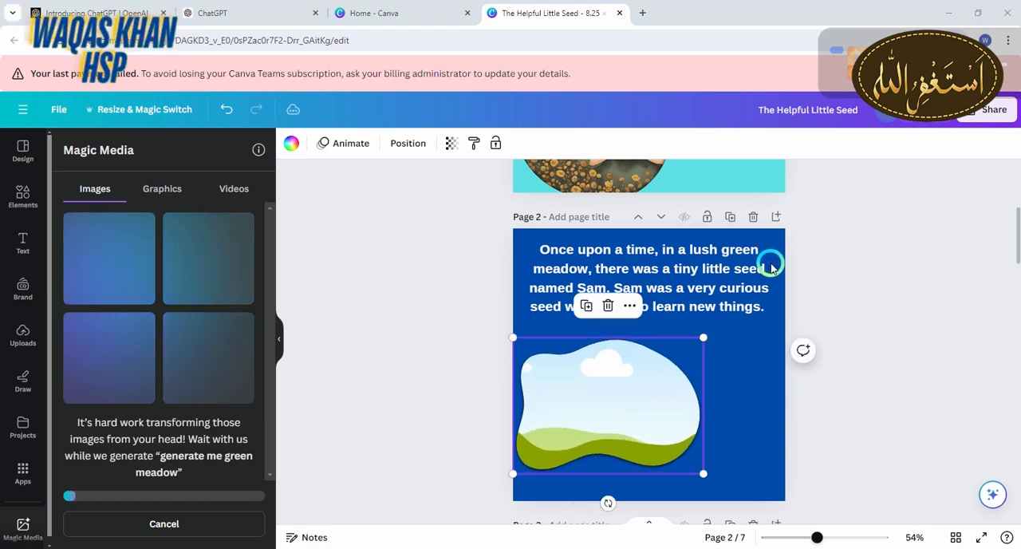
click(190, 223)
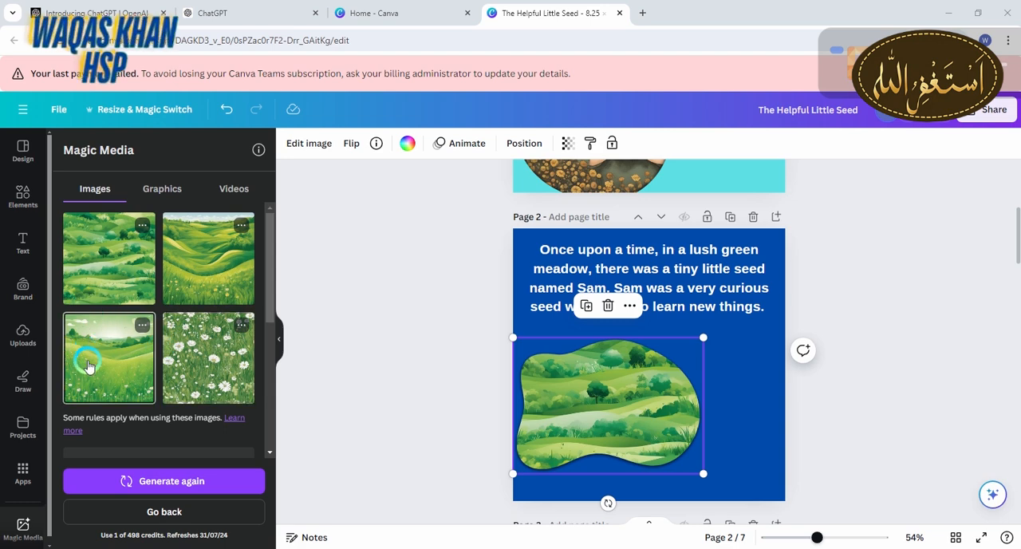
drag(197, 370, 580, 388)
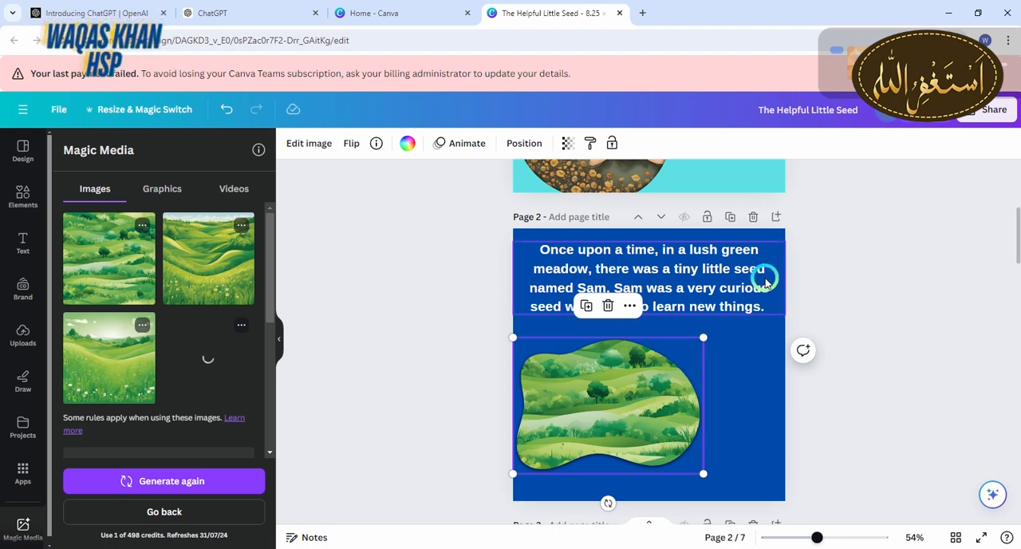
Switch to ChatGPT, copy the story sentence from "Every day" through "butterflies flutter by.", and return to the Canva design
click(264, 13)
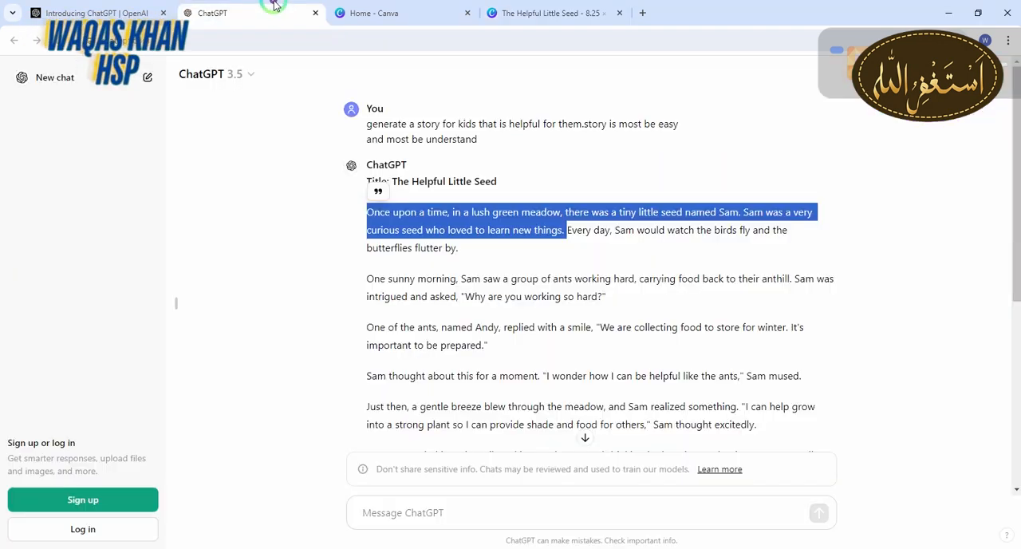
drag(565, 230, 597, 257)
key(ctrl+c)
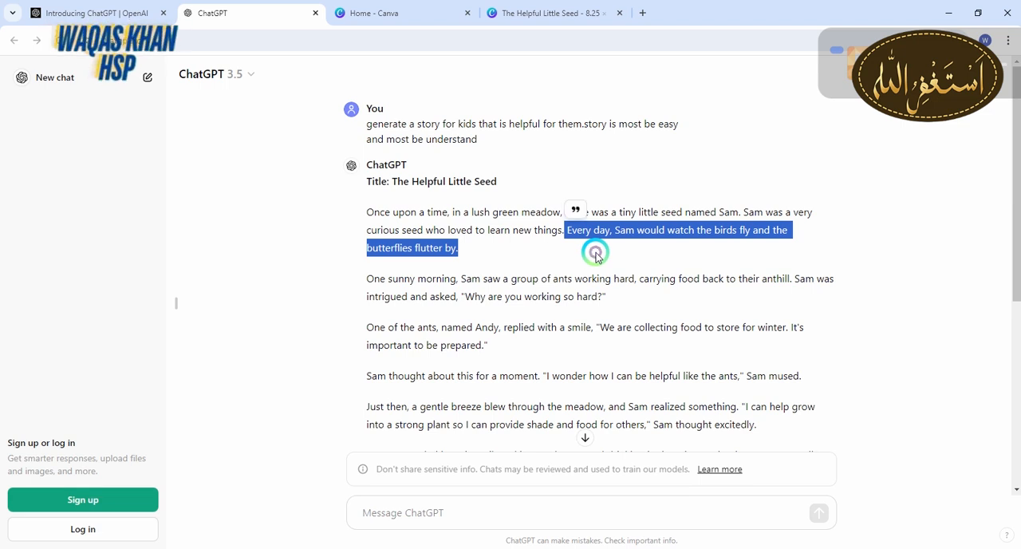
click(549, 13)
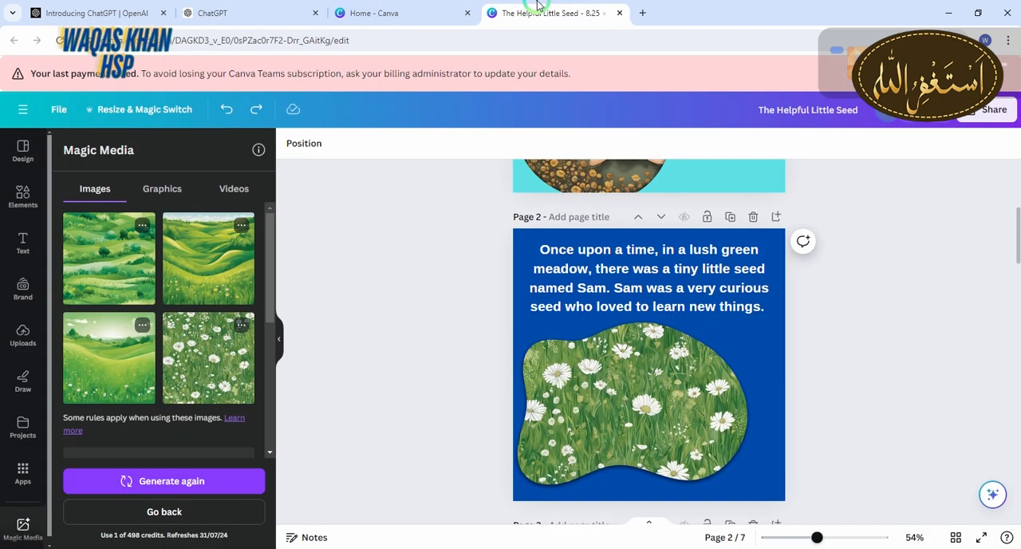
Add a subheading on orange page 3 containing the copied "Every day" story sentence
drag(1011, 211, 1018, 280)
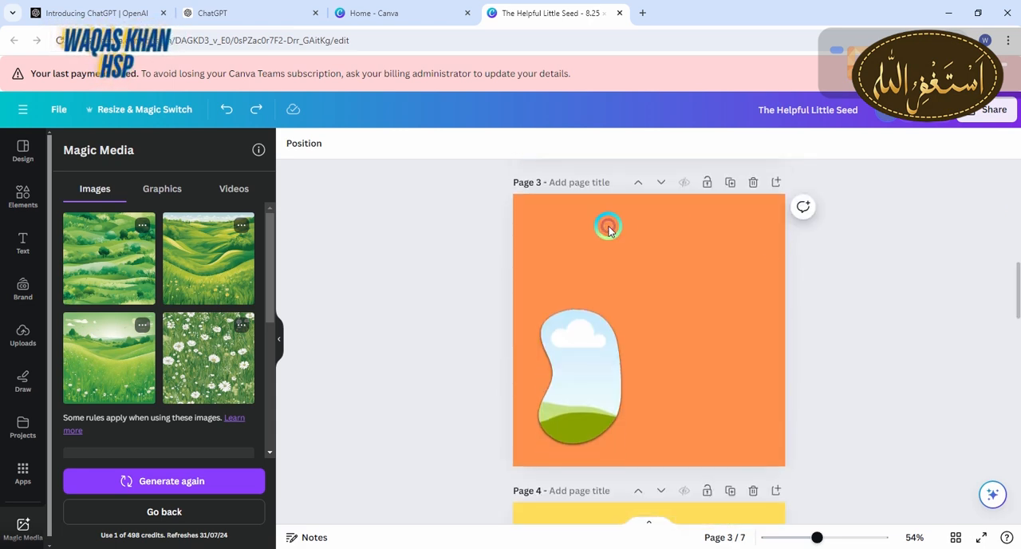
click(20, 247)
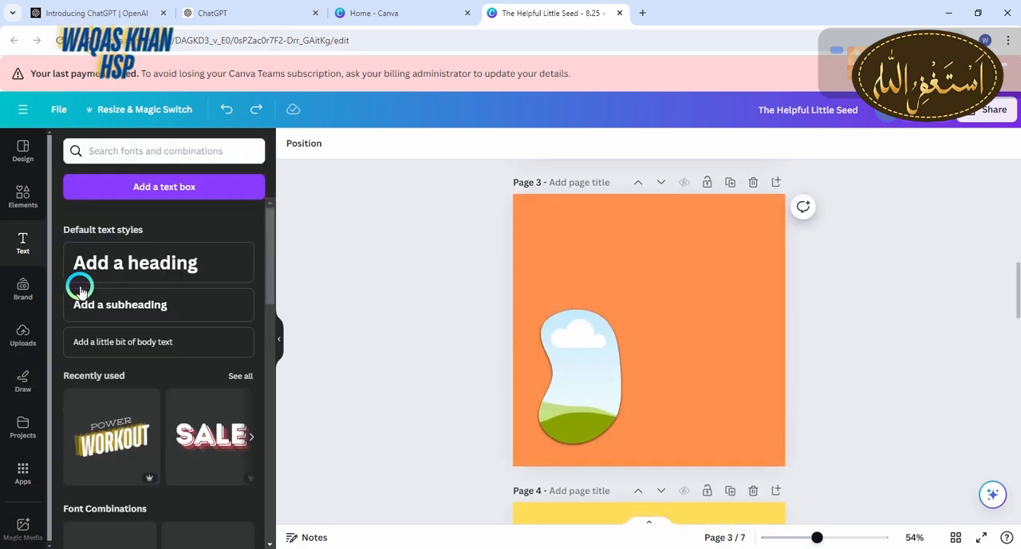
click(107, 314)
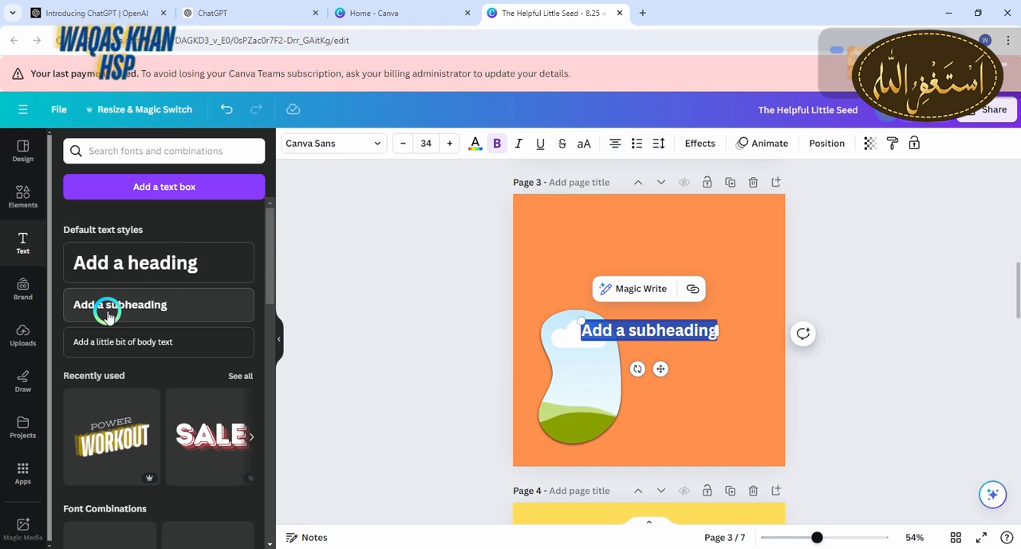
key(BackSpace)
key(ctrl+v)
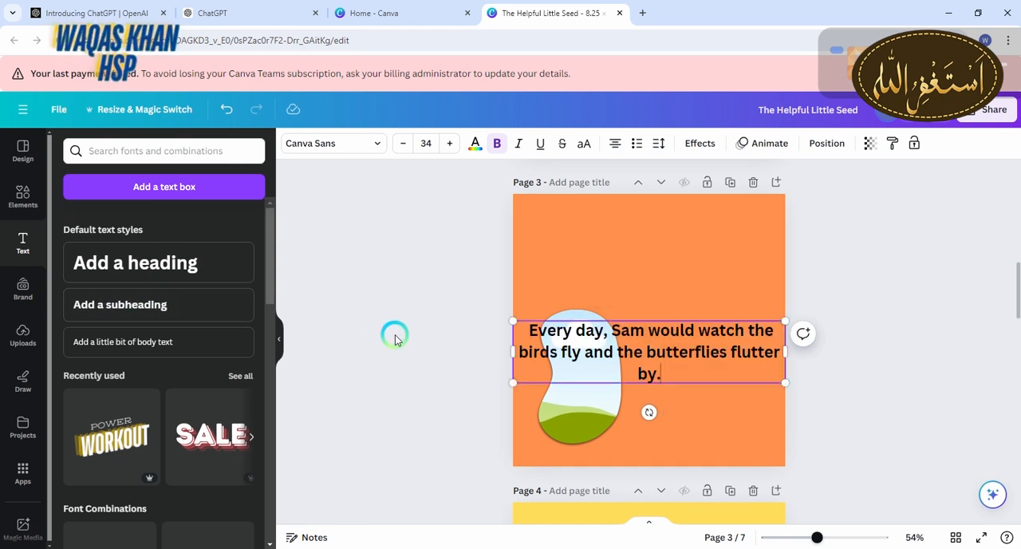
Narrow page 3's text box and centre it above the frame, near the page's top edge
drag(513, 351, 572, 351)
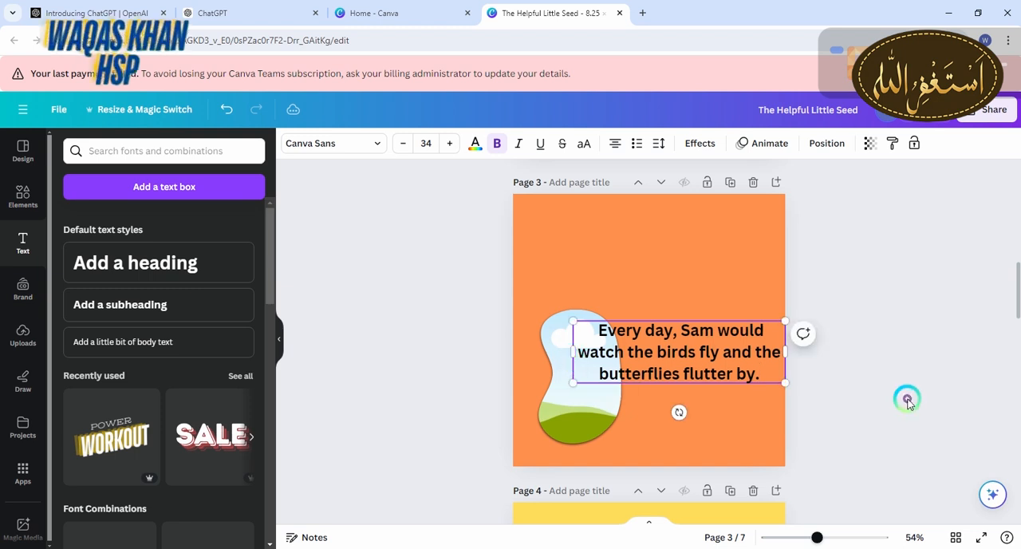
click(907, 401)
drag(720, 353, 690, 237)
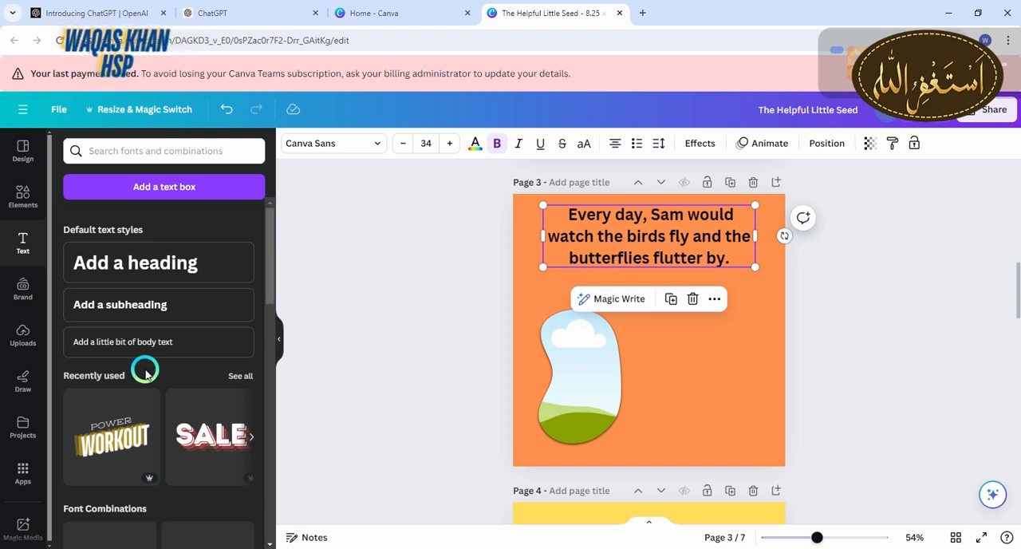
Generate Magic Media images from the prompt "generate me birds fly"
click(24, 468)
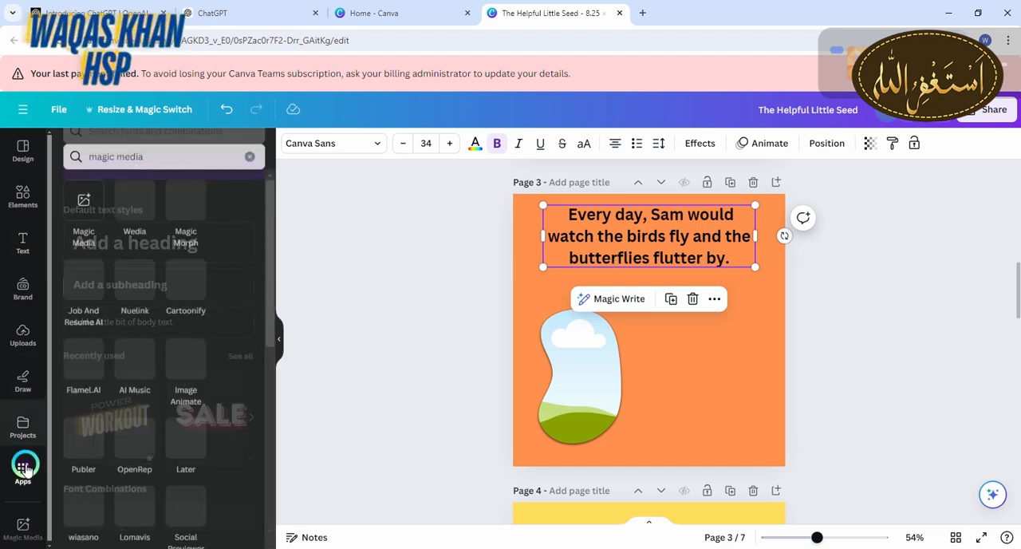
click(82, 204)
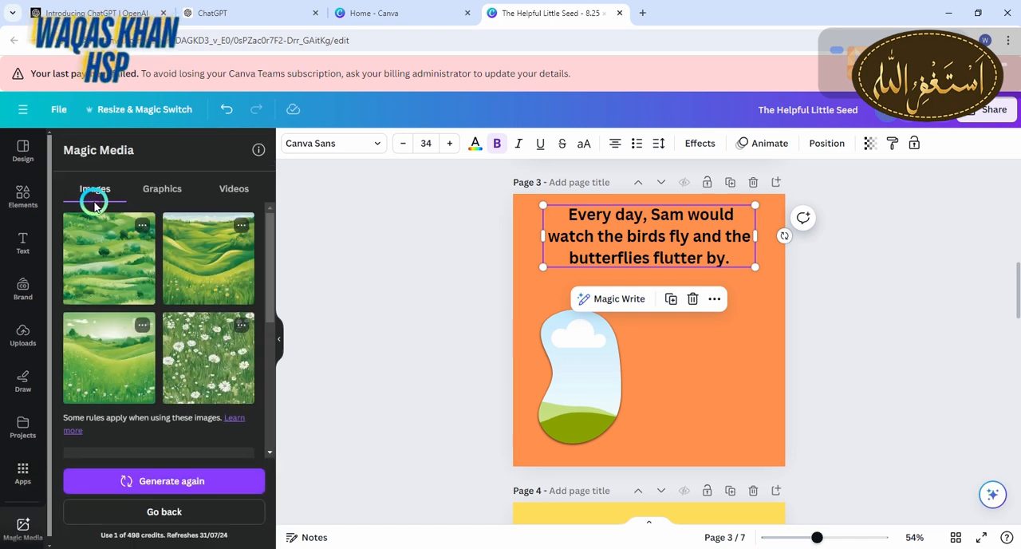
scroll(266, 314, down, 1)
scroll(266, 314, down, 5)
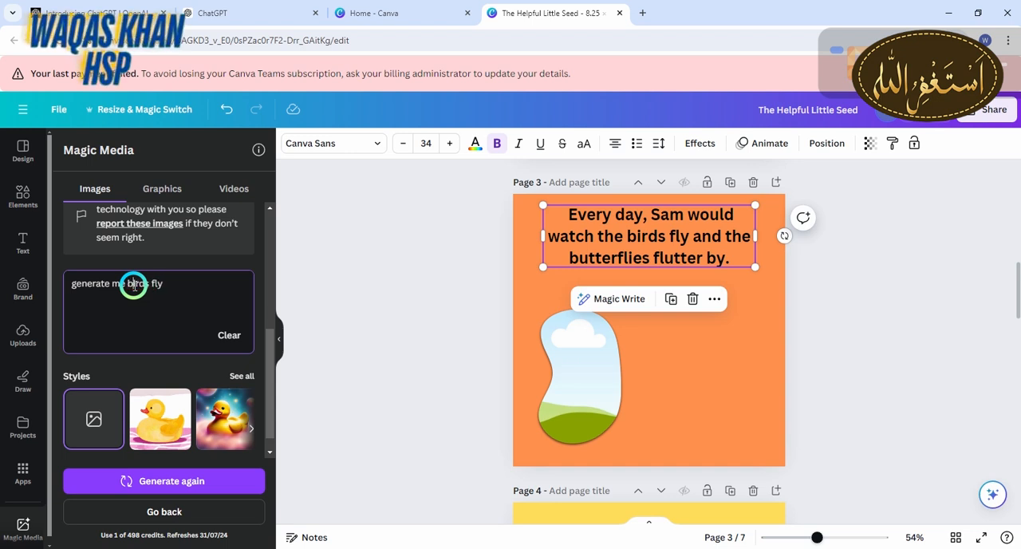
click(182, 480)
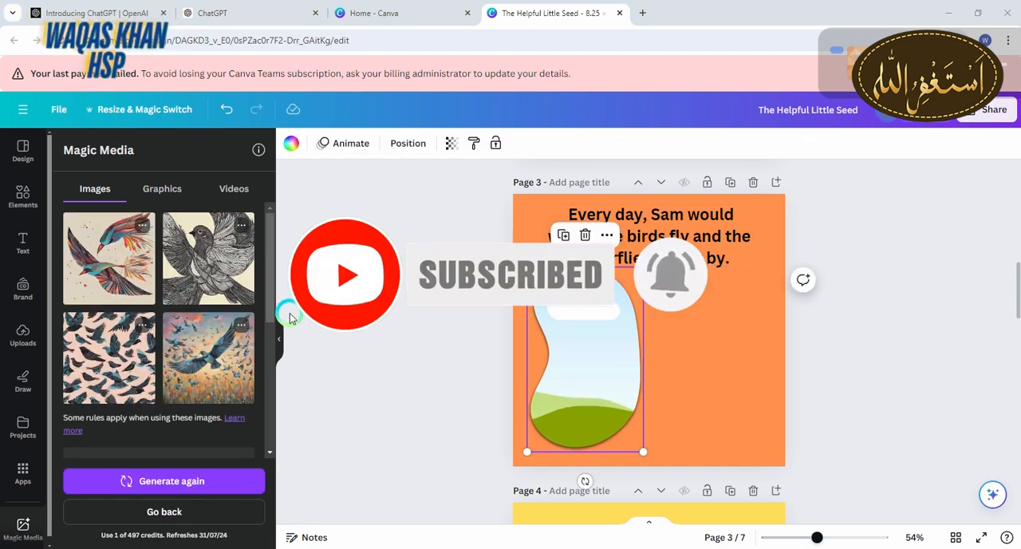
Fill page 3's enlarged frame with the large blue bird over flowers image and move the frame to the page's left edge
drag(244, 368, 579, 327)
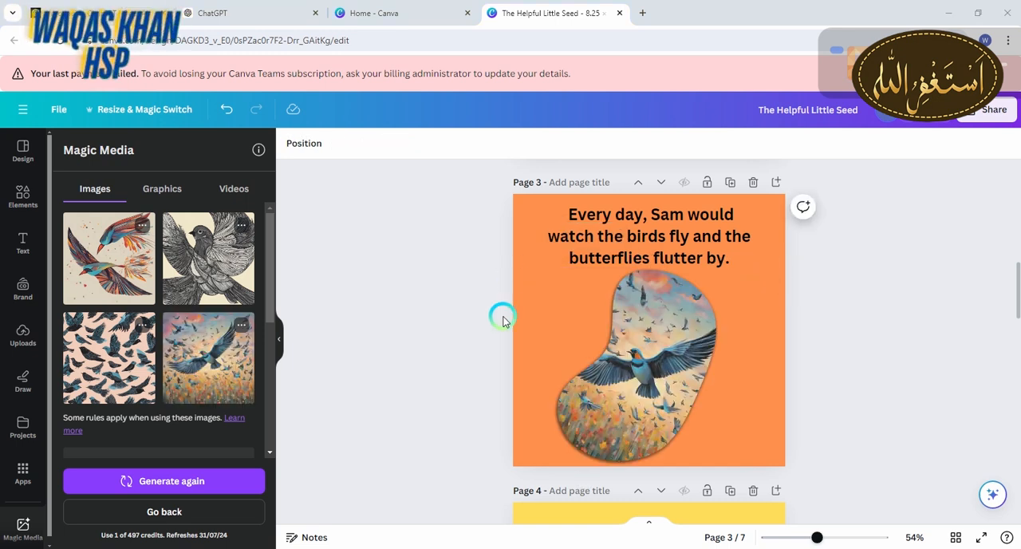
drag(614, 364, 597, 363)
click(477, 363)
Switch to ChatGPT, copy the story paragraph from "One sunny morning" through "Why are you working so hard?", and return to the Canva design
click(1004, 290)
drag(1014, 301, 1013, 327)
click(217, 6)
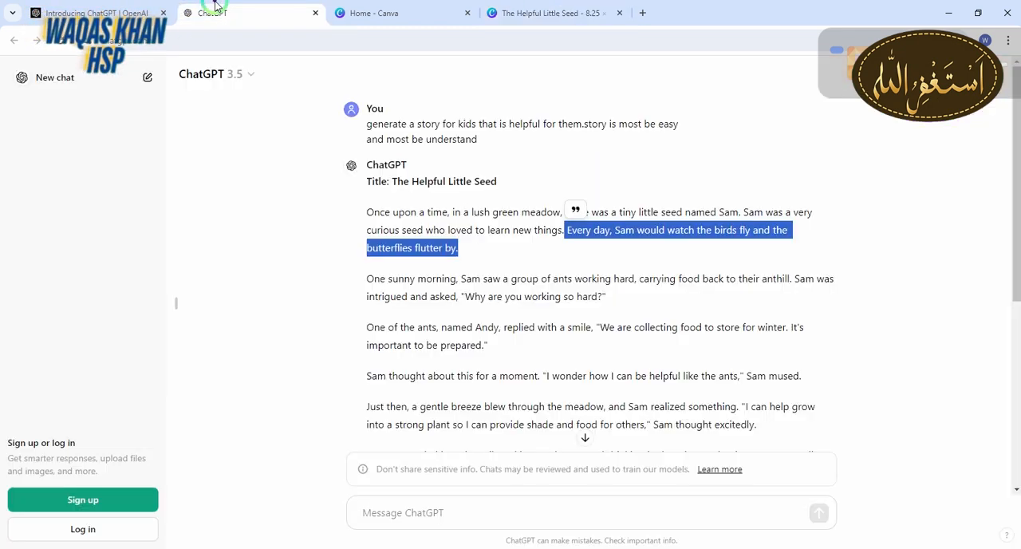
drag(369, 280, 637, 307)
key(ctrl+c)
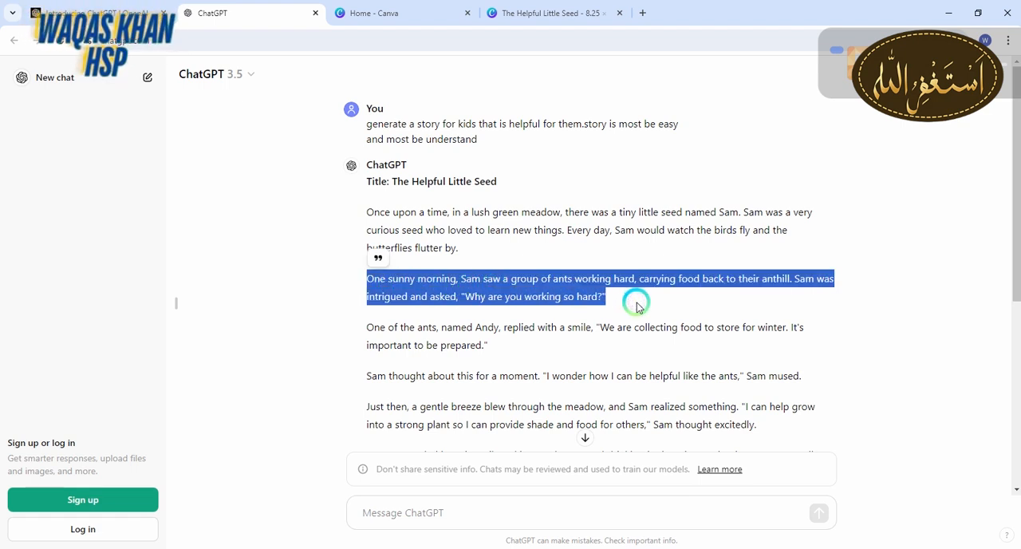
click(547, 5)
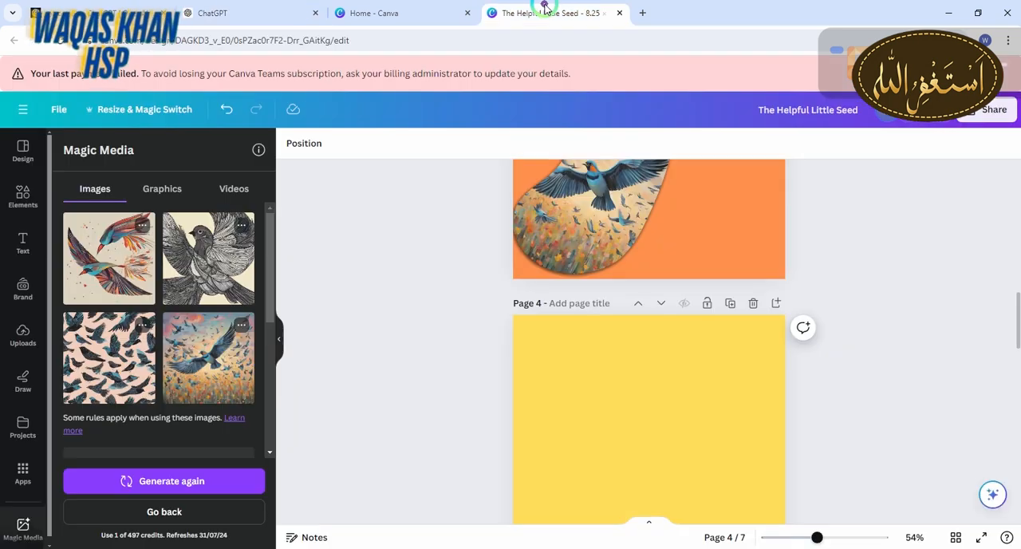
Add a subheading on yellow page 4 containing the copied "One sunny morning" paragraph
click(30, 246)
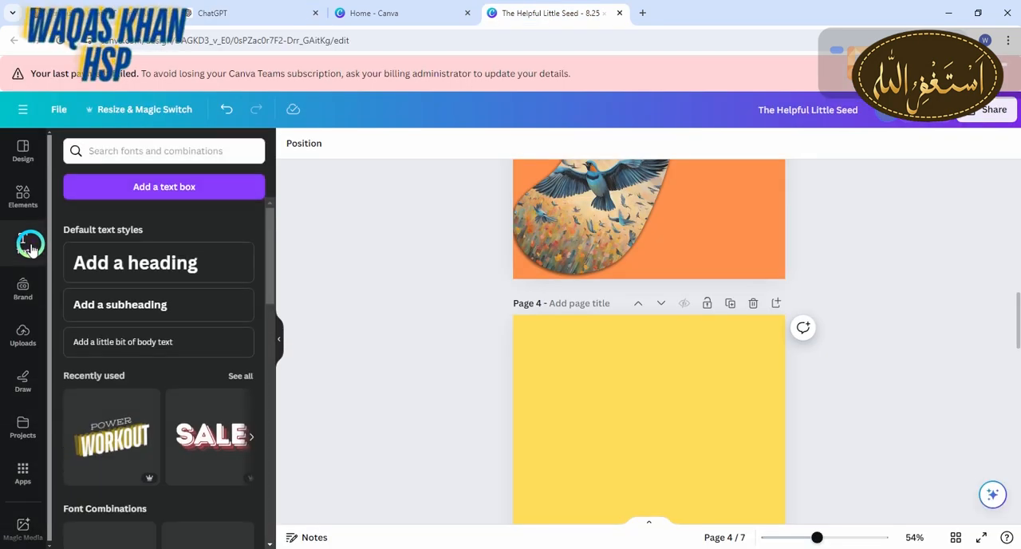
click(154, 304)
key(BackSpace)
key(ctrl+v)
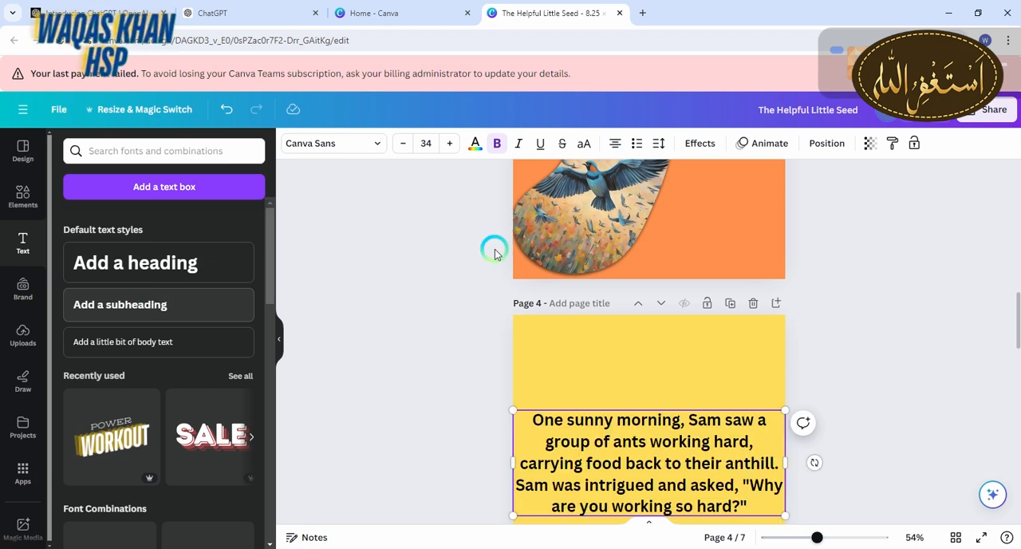
Narrow page 4's text box to about 7.3 in wide and move it up near the page's top edge
scroll(1009, 325, down, 2)
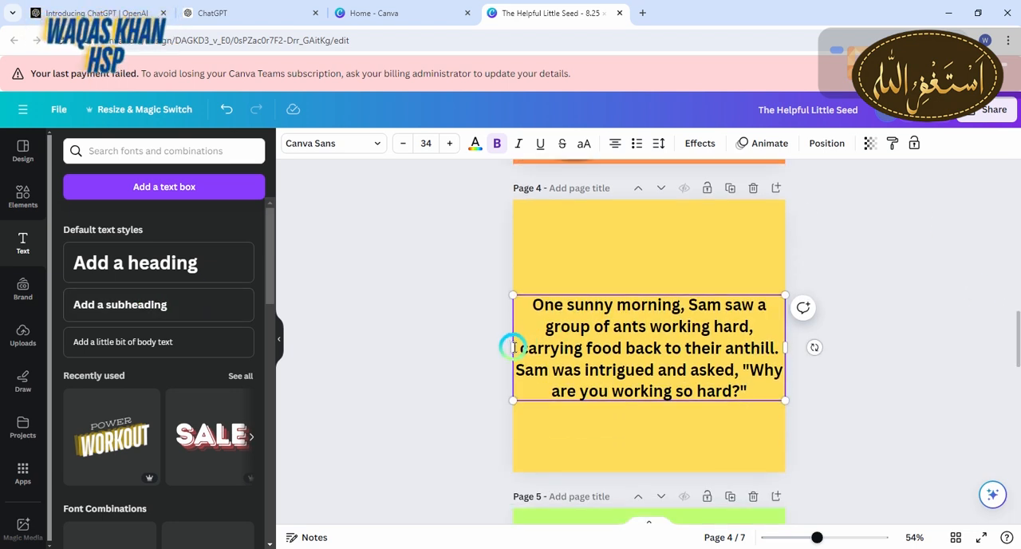
drag(510, 345, 543, 345)
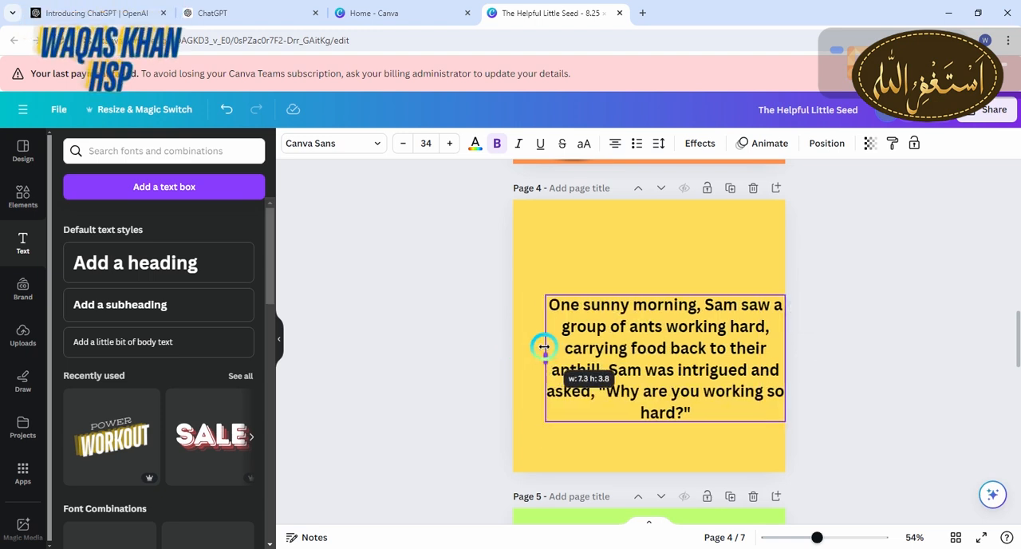
drag(713, 383, 684, 299)
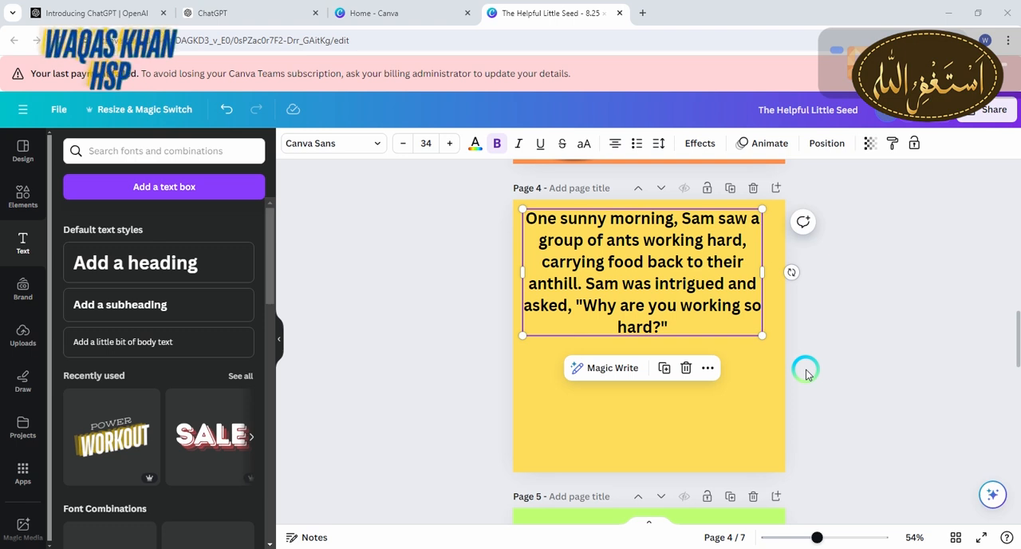
Generate Magic Media images from "generate me sunny morning" and cover page 4 behind the text with the sunflower field picture
click(23, 471)
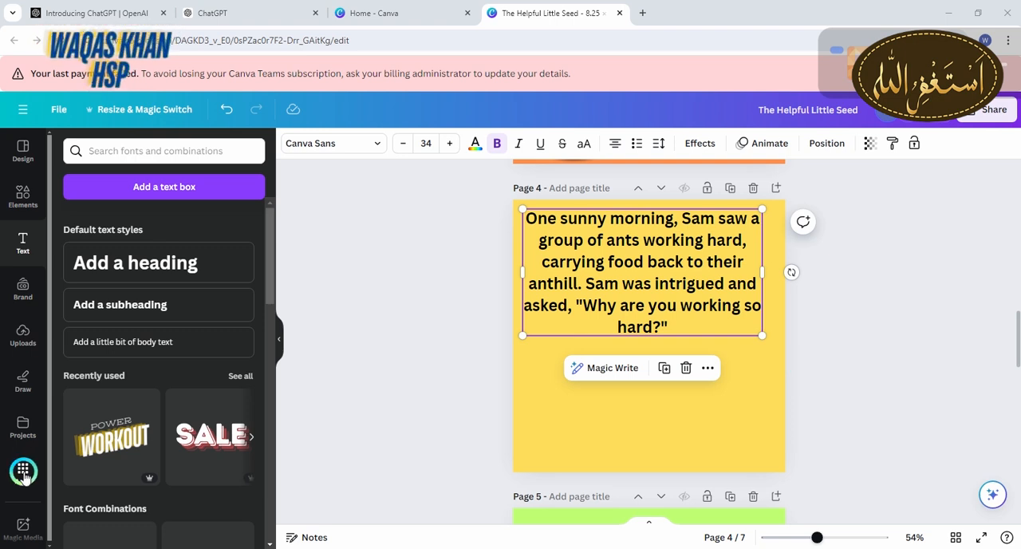
click(94, 230)
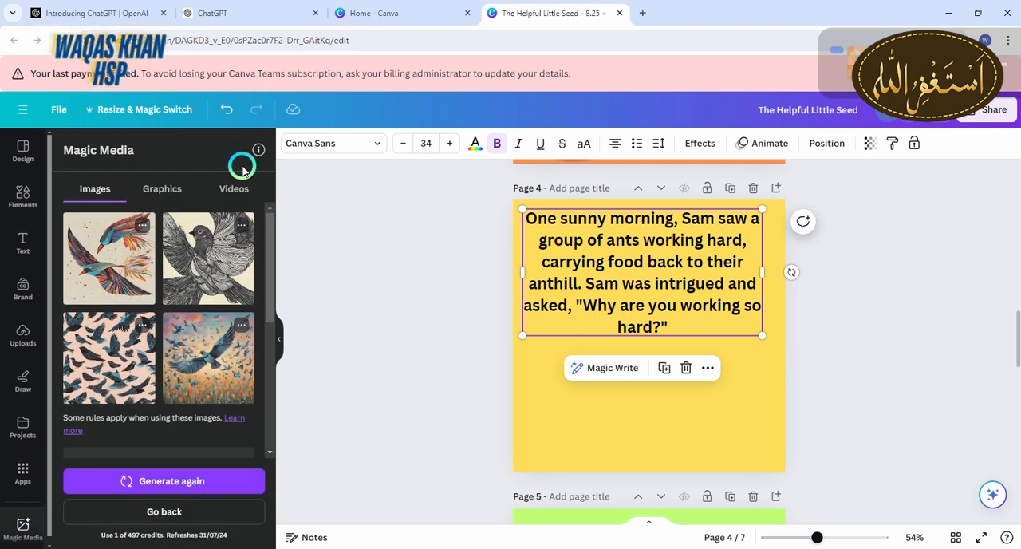
drag(269, 260, 269, 381)
click(188, 268)
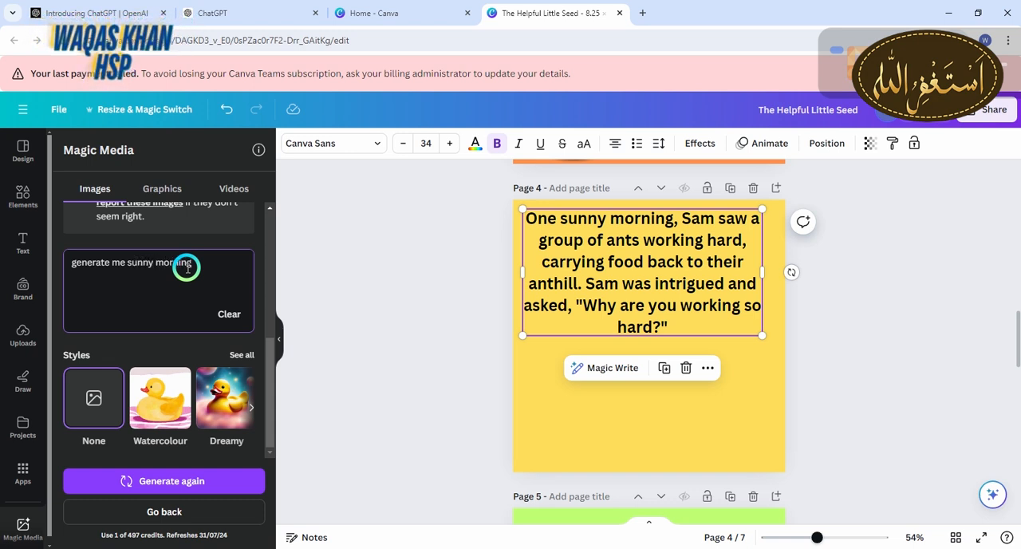
click(168, 480)
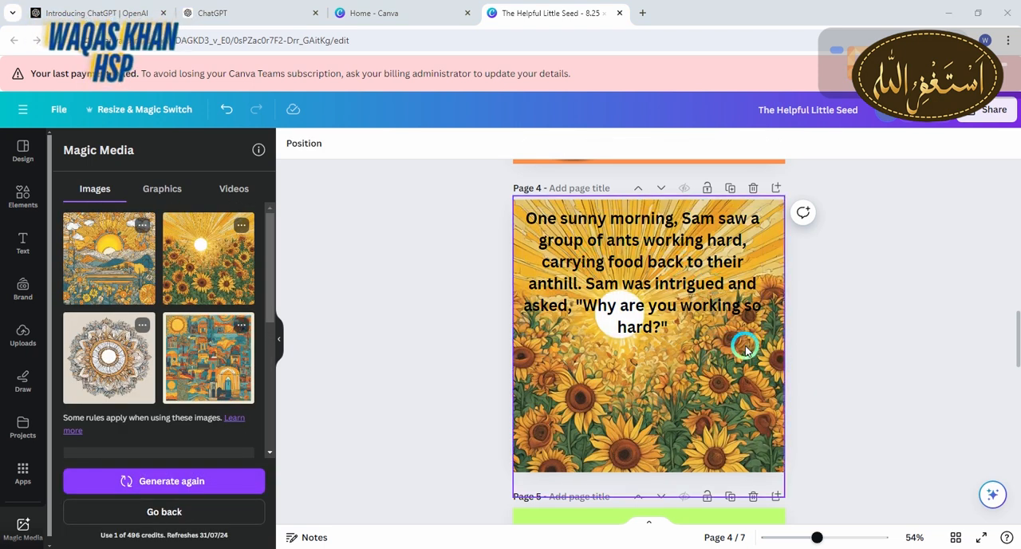
Switch to ChatGPT and copy the story paragraph from "One of the ants" through "important to be prepared."
drag(1013, 336, 1014, 375)
click(219, 8)
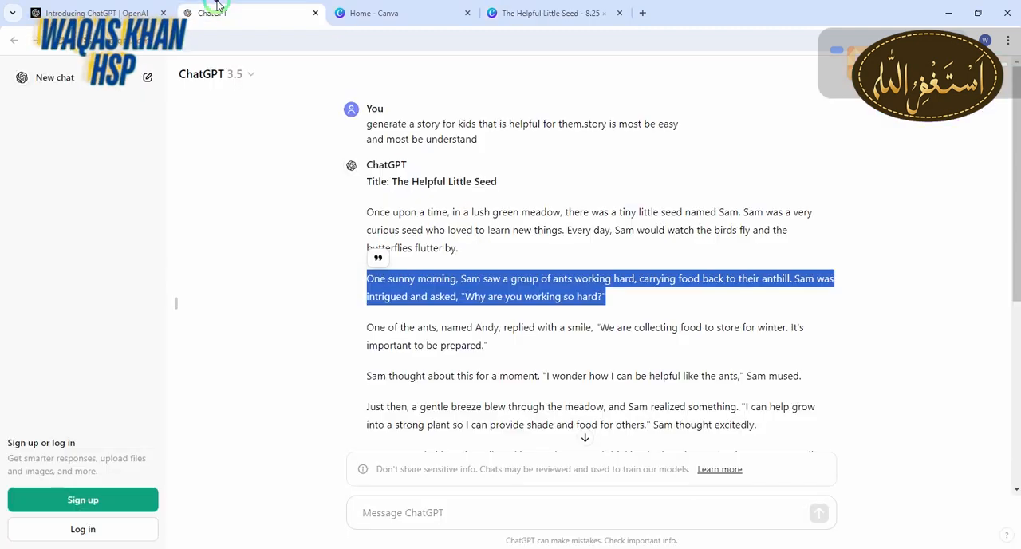
drag(369, 327, 492, 348)
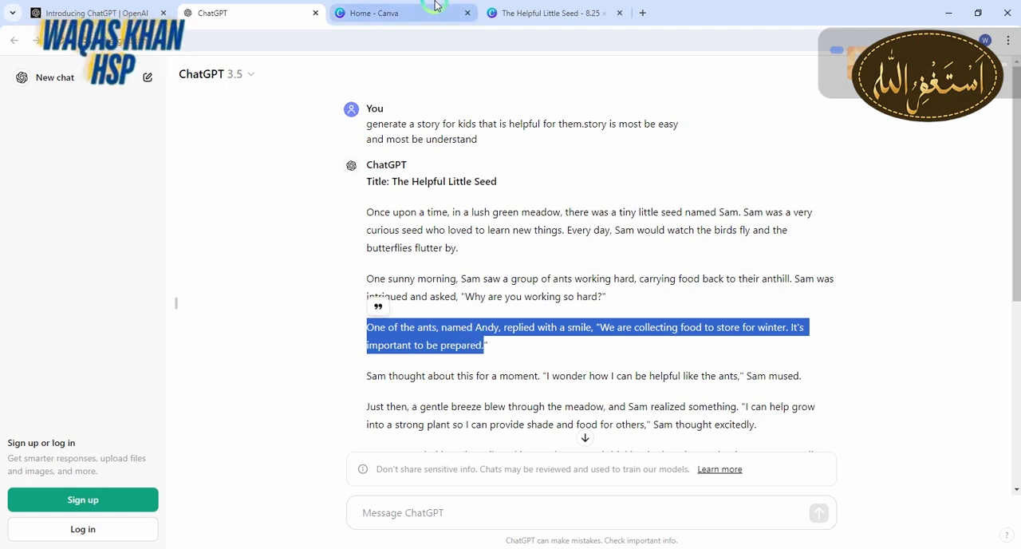
Switch to the Canva storybook design and add a subheading on light green page 5 containing the copied "One of the ants" paragraph
click(514, 10)
click(148, 196)
click(24, 239)
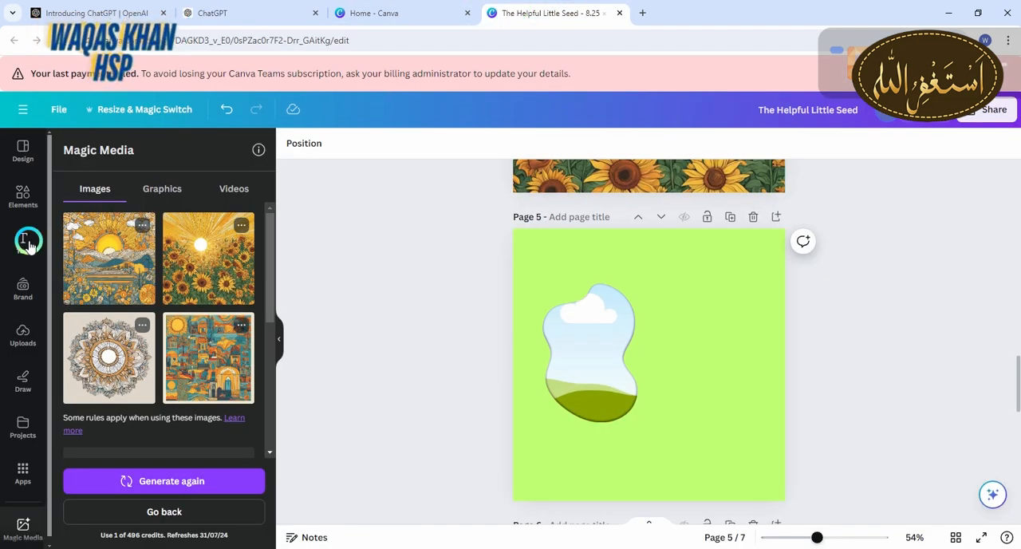
click(152, 307)
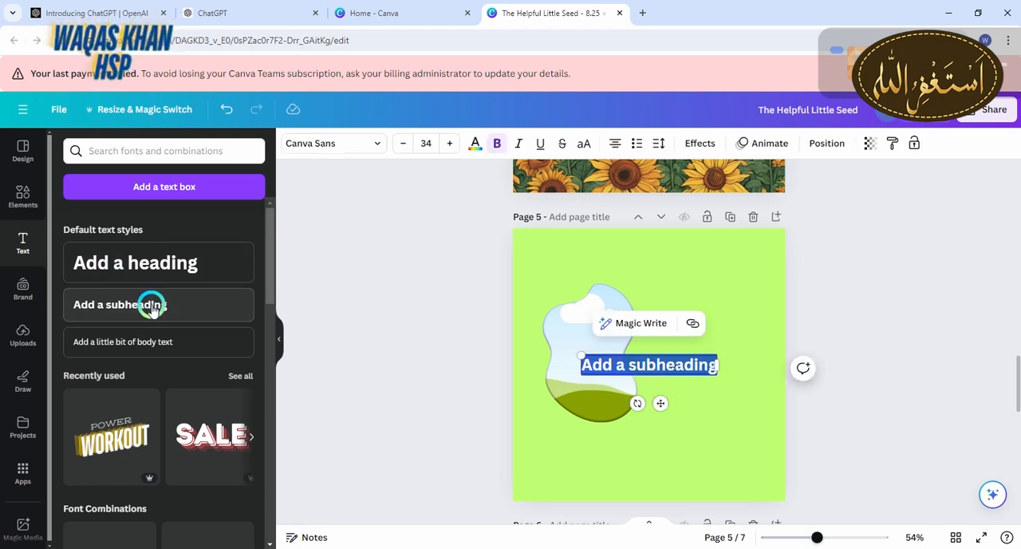
key(BackSpace)
text(One of the ants, named Andy, replied with a smile, "We are collecting food to store for winter. It's important to be prepared.)
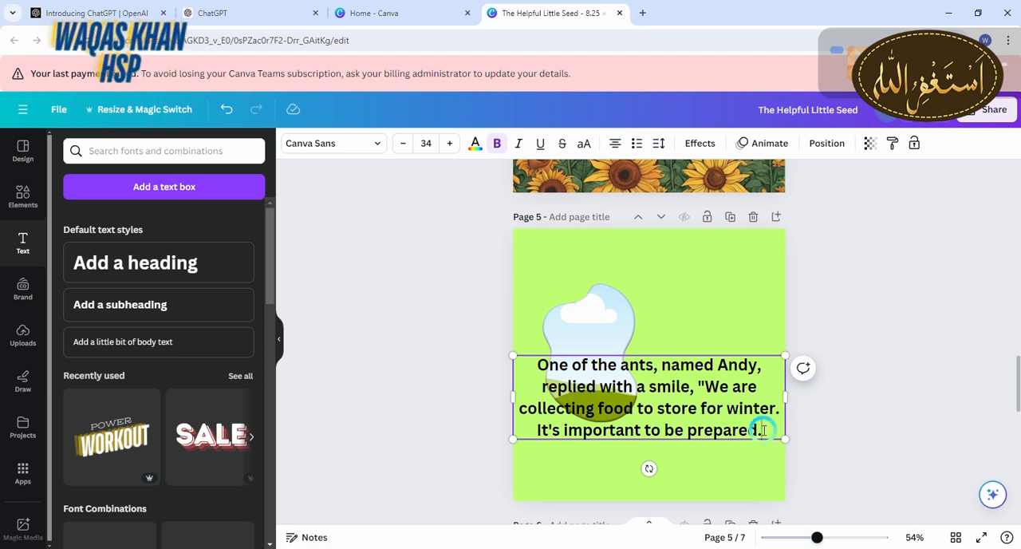
Move page 5's text box up to the page's top edge and shift the blob-shaped frame below it
click(835, 455)
drag(655, 404, 657, 269)
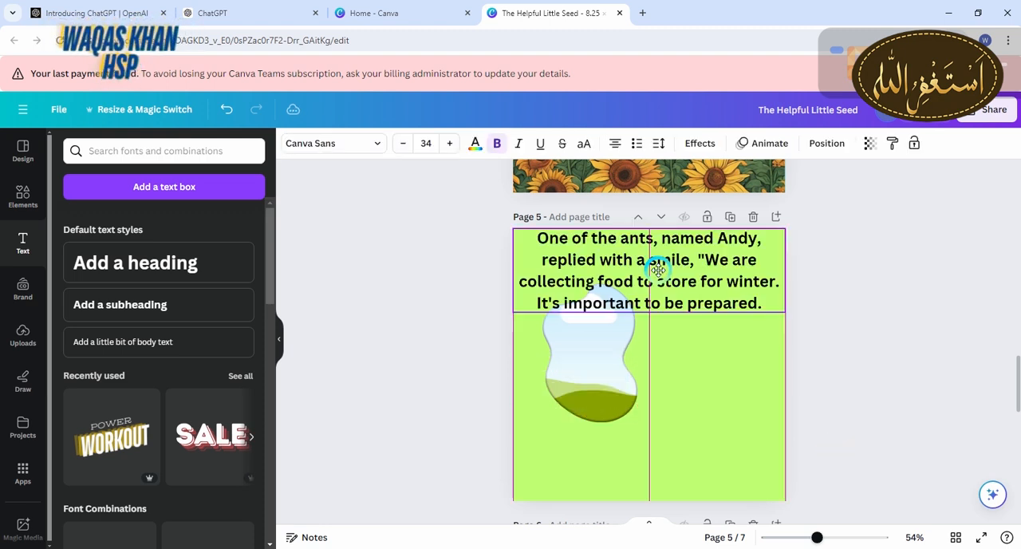
click(588, 404)
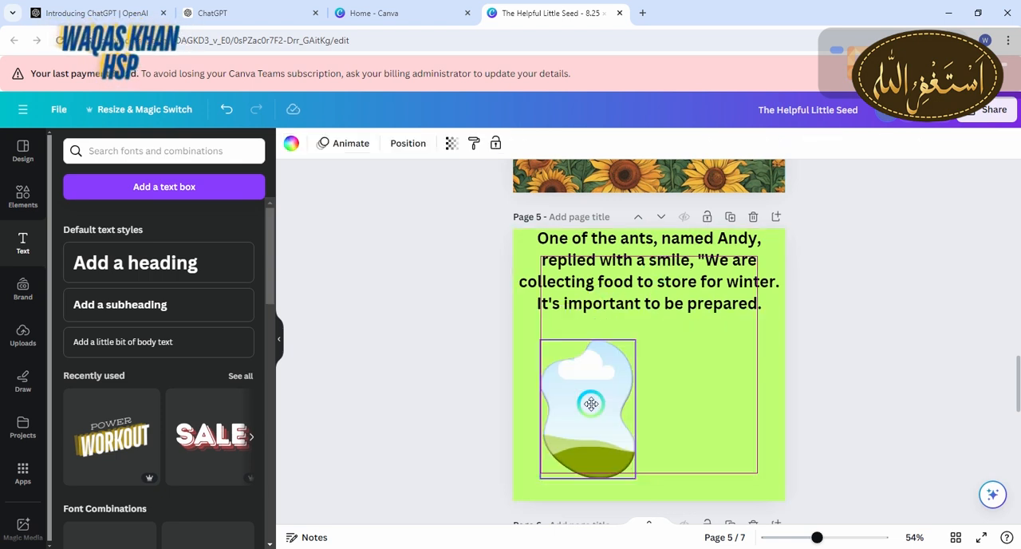
Generate Magic Media images from "generate me ants pic" and fill page 5's frame with the picture of red ants on leaves
click(19, 437)
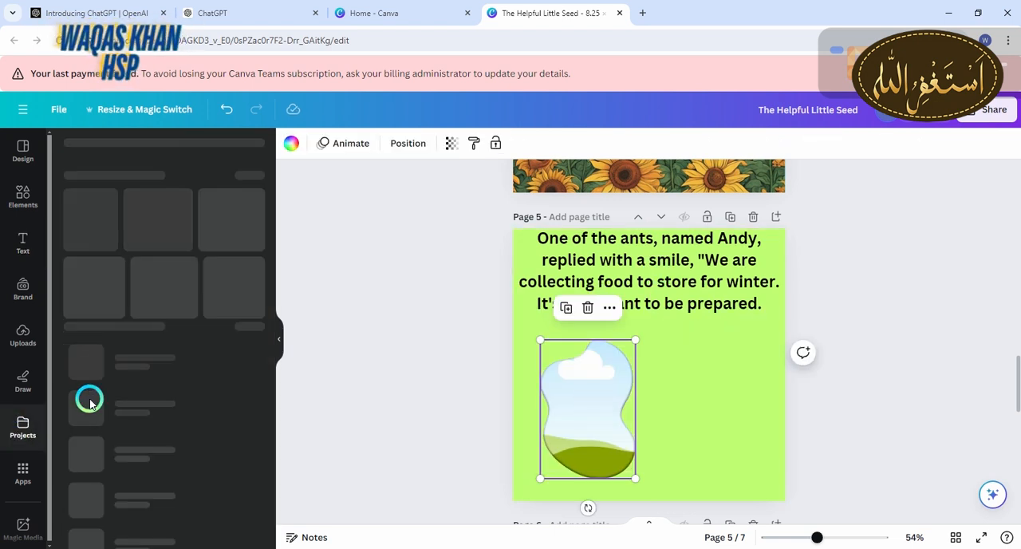
click(19, 471)
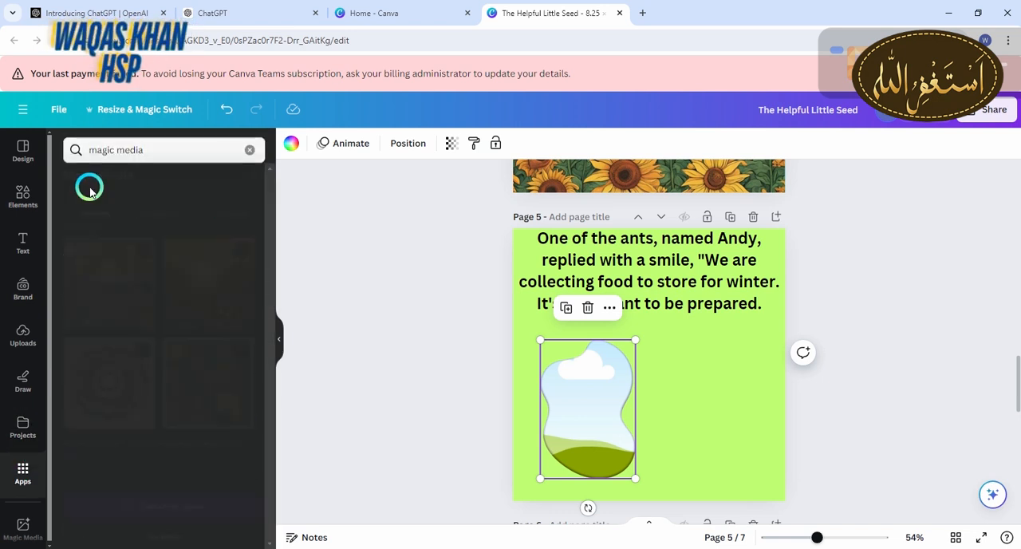
click(89, 188)
drag(270, 262, 269, 368)
click(211, 272)
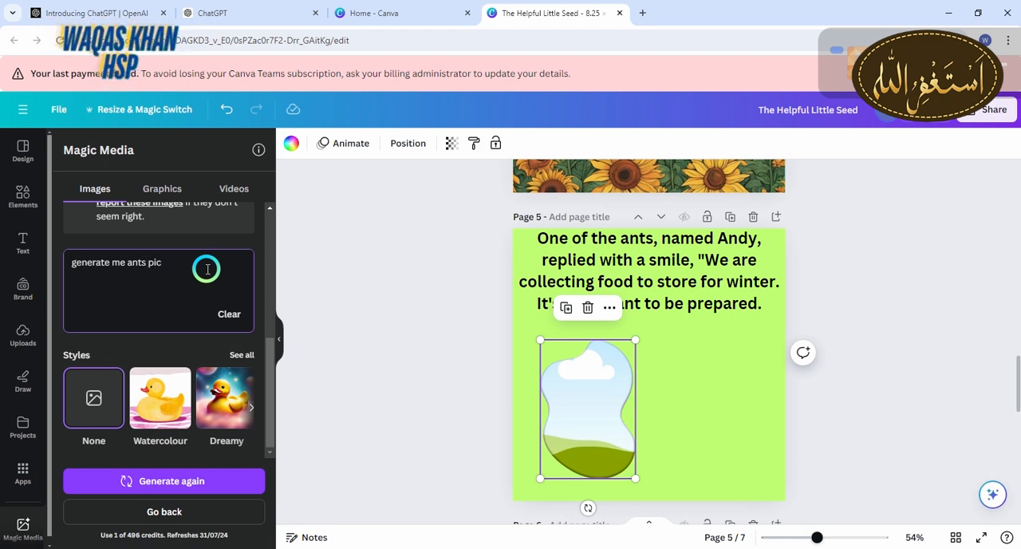
click(212, 478)
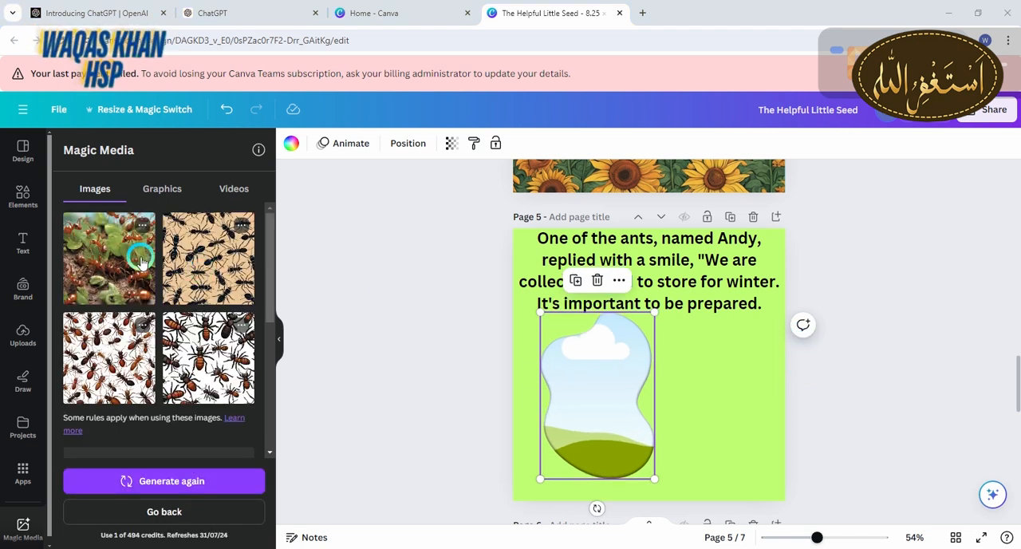
drag(126, 271, 580, 382)
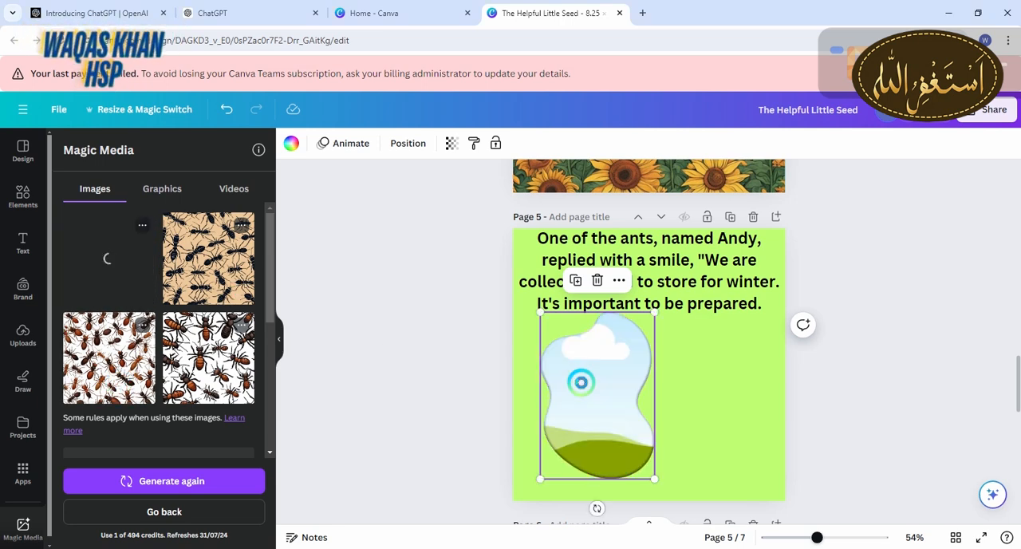
Switch to ChatGPT and copy the story paragraph containing "I wonder how I can be helpful like the ants."
click(213, 13)
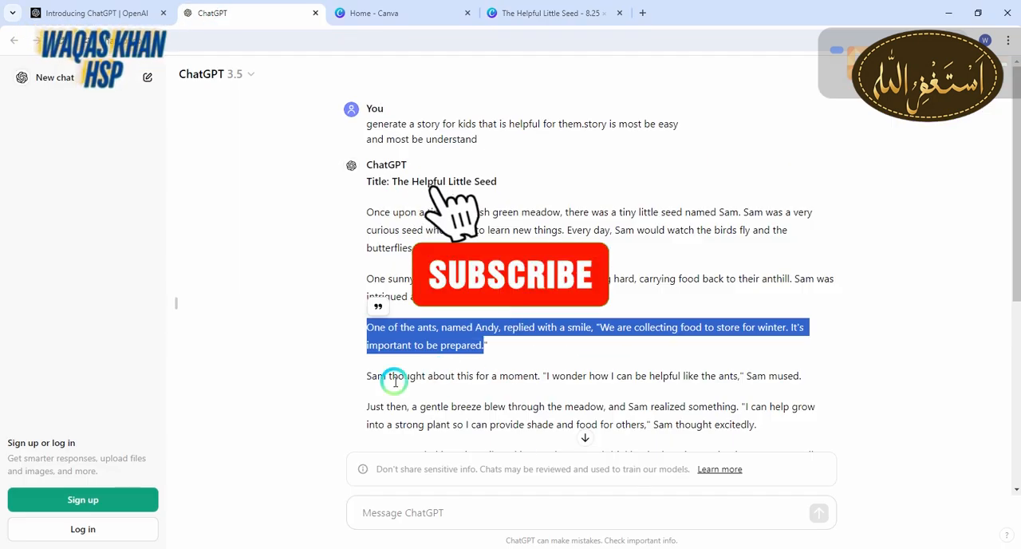
drag(369, 378, 823, 384)
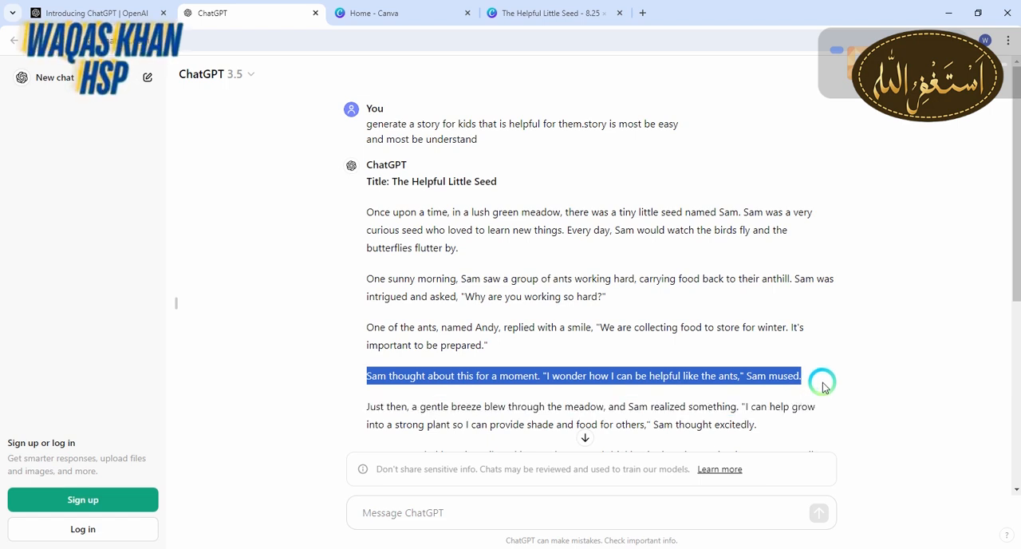
key(ctrl+c)
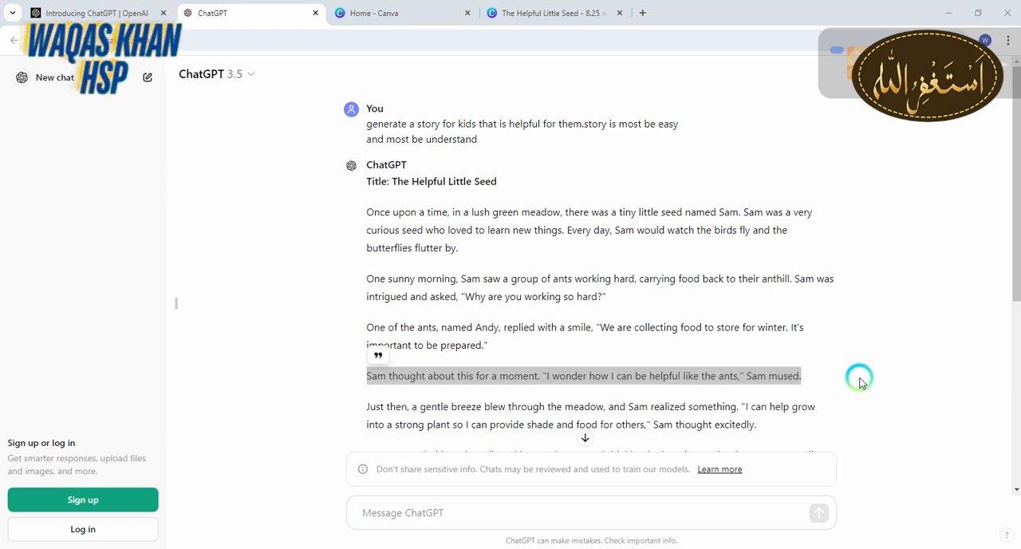
Return to the Canva design and add a subheading on green page 6 containing the copied "I wonder how I can be helpful" paragraph
click(511, 12)
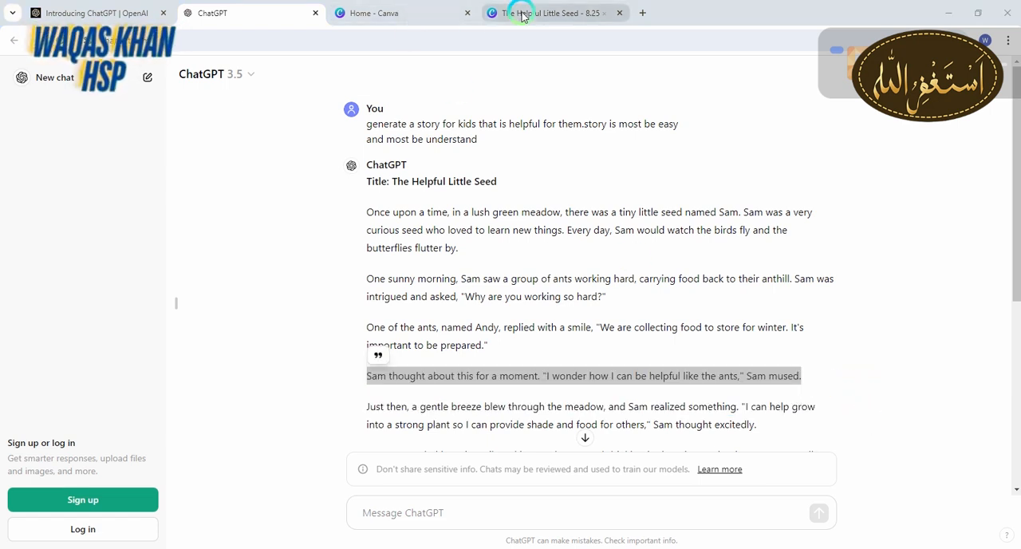
click(23, 244)
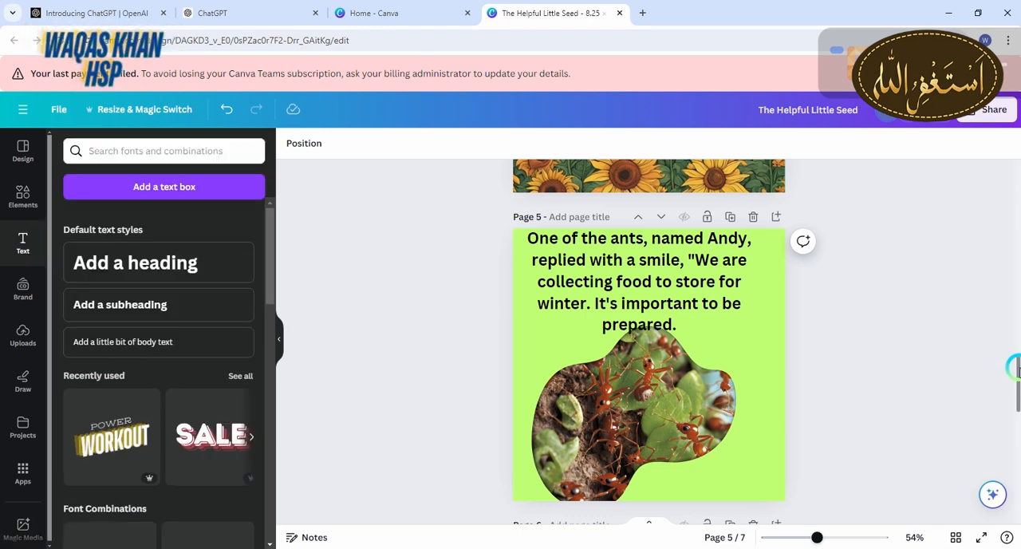
scroll(1014, 369, down, 3)
click(140, 323)
key(ctrl+v)
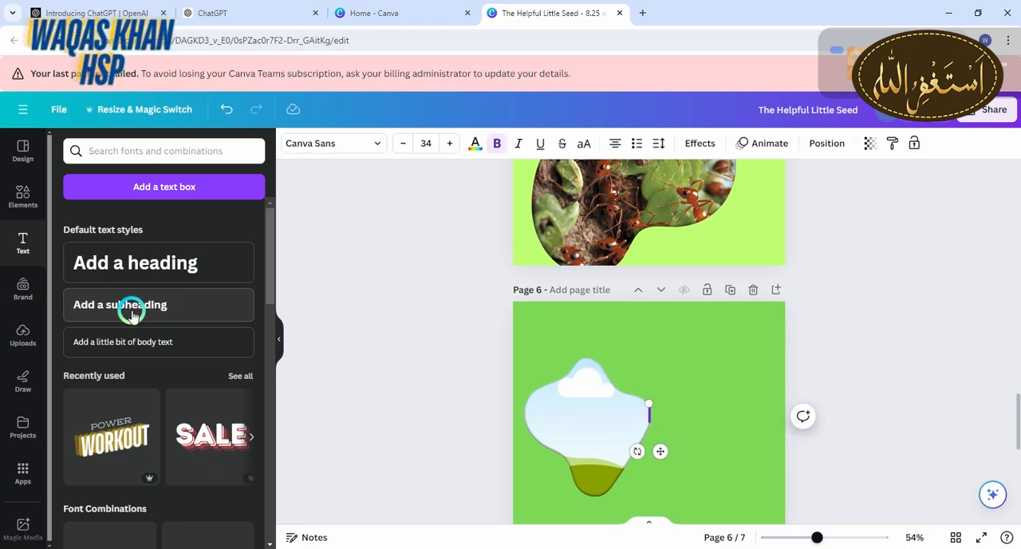
Move page 6's text to the page's top edge, then position the frame below it and enlarge it slightly
click(746, 385)
drag(690, 406, 688, 341)
drag(587, 436, 586, 456)
drag(653, 374, 666, 360)
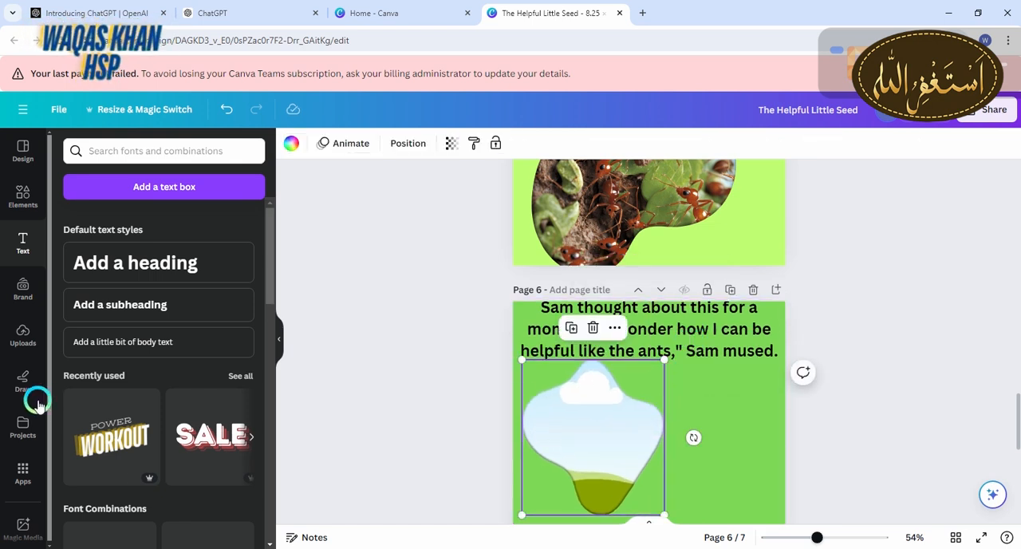
Fill page 6's frame with the generated Magic Media picture of small red-brown ants on white
click(27, 469)
click(88, 201)
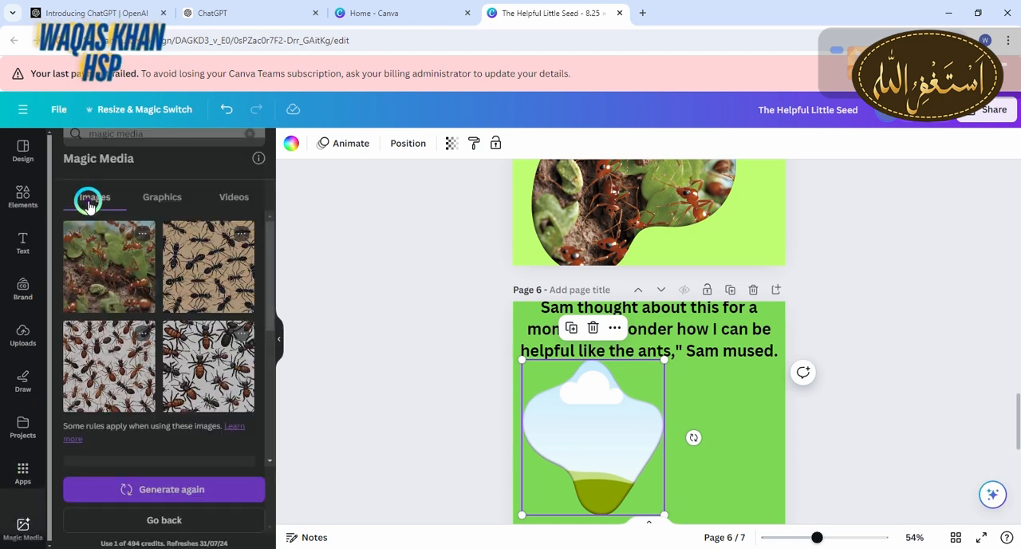
click(501, 409)
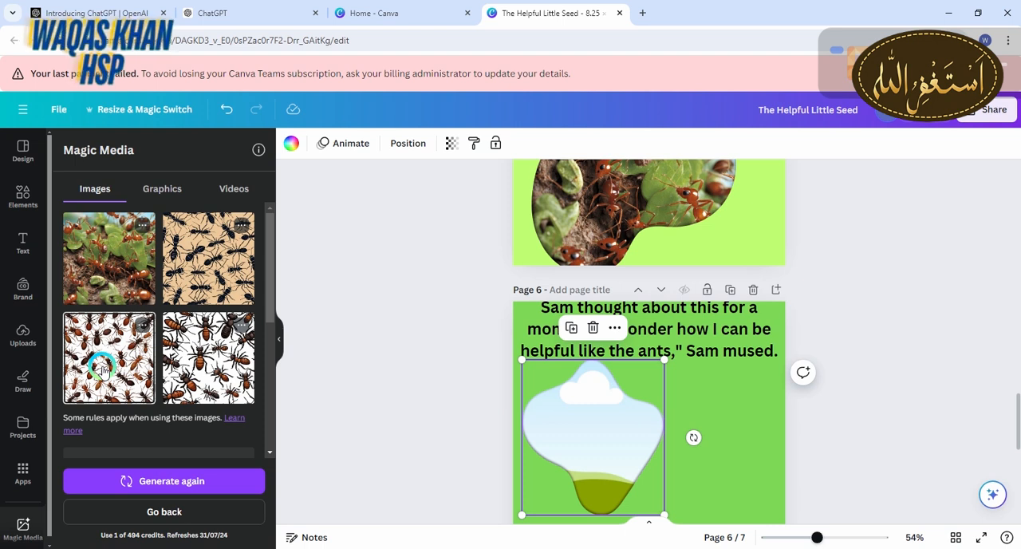
drag(103, 369, 612, 425)
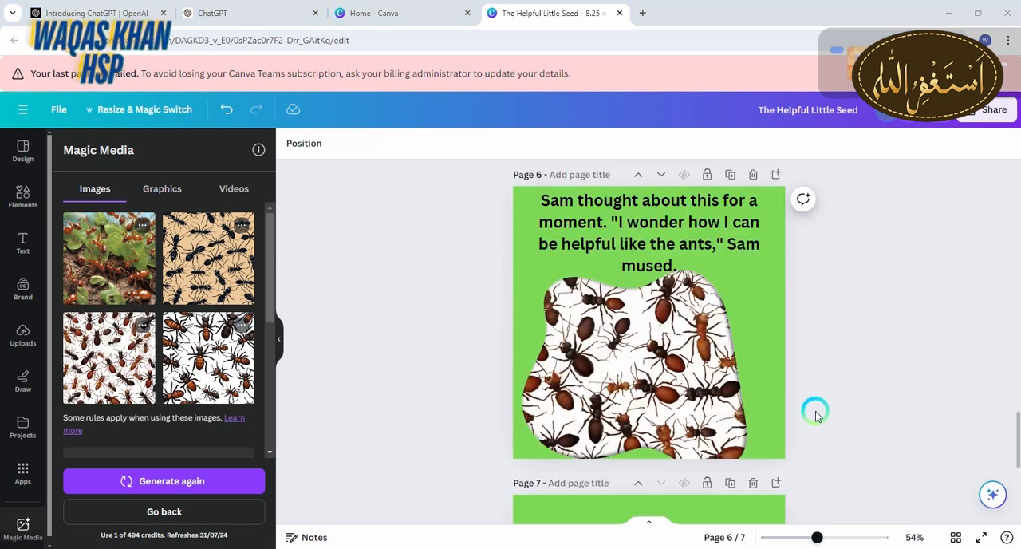
Switch to ChatGPT and copy the story paragraph from "Just then, a gentle breeze" through "thought excitedly." for page 7
drag(1016, 455, 1017, 515)
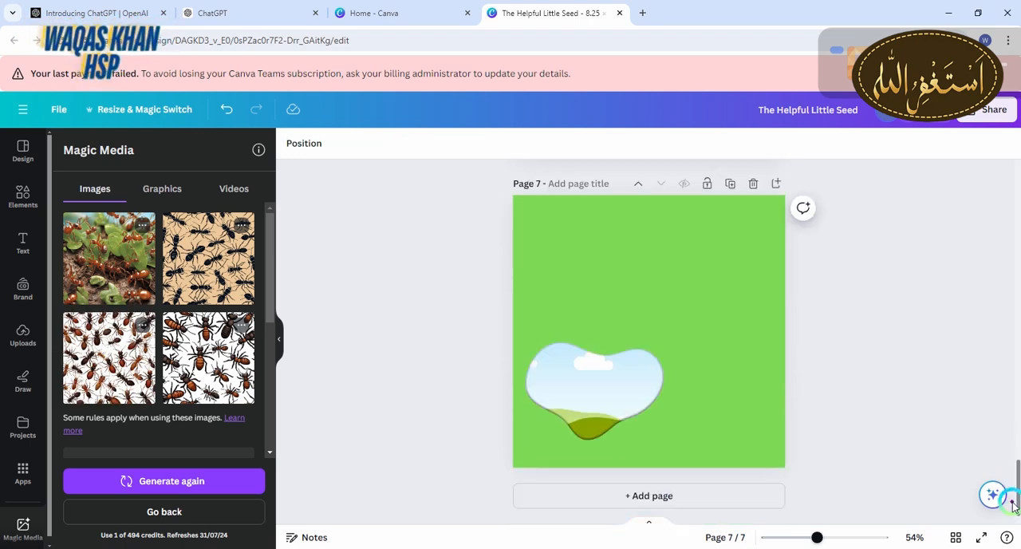
click(253, 12)
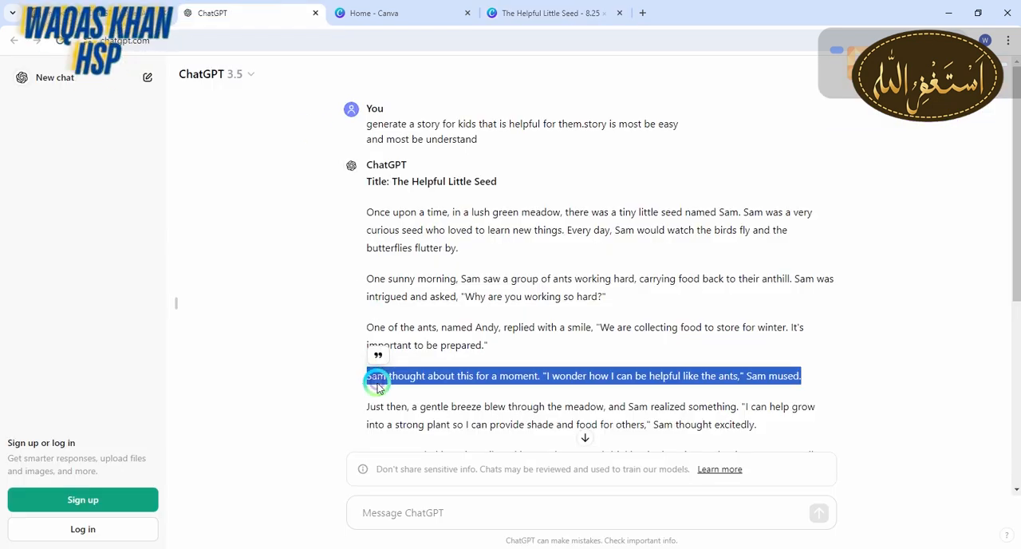
drag(366, 405, 770, 434)
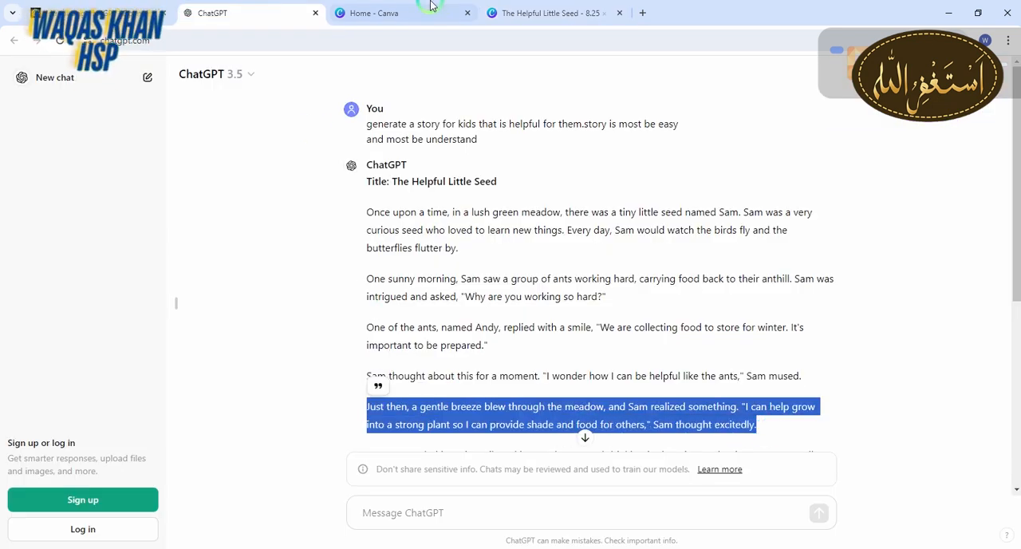
Return to the Canva design and add a subheading on green page 7 containing the copied "Just then, a gentle breeze" paragraph
click(505, 13)
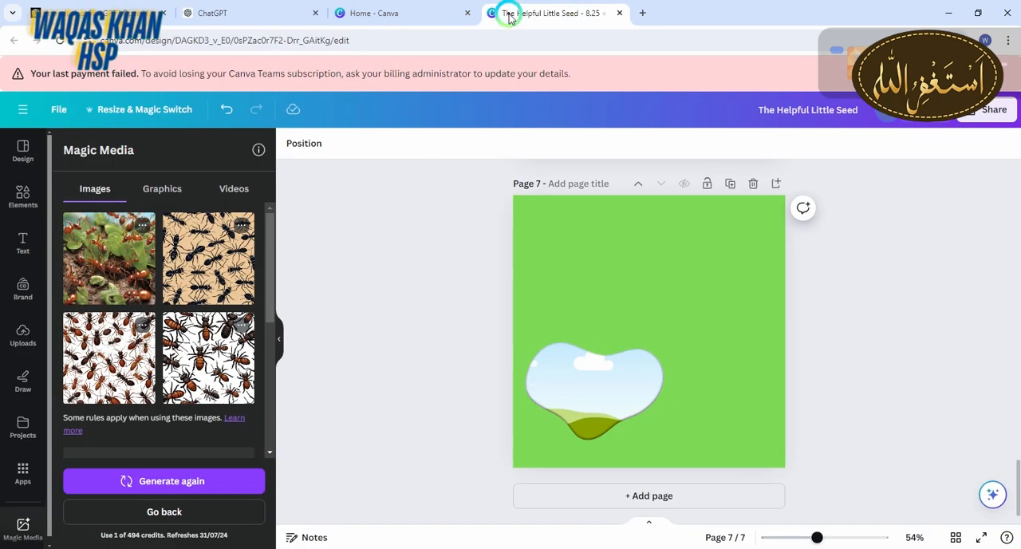
click(38, 252)
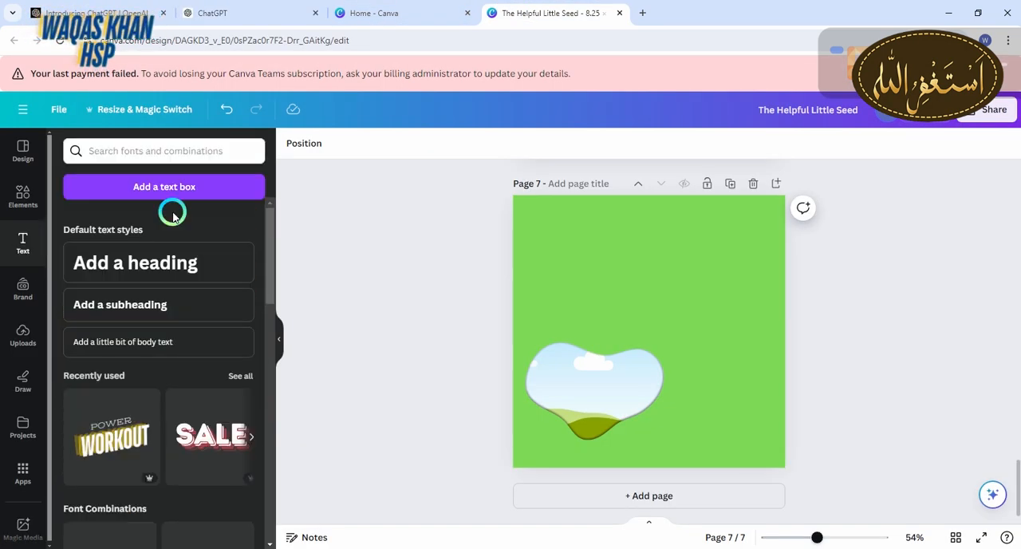
click(176, 316)
key(ctrl+v)
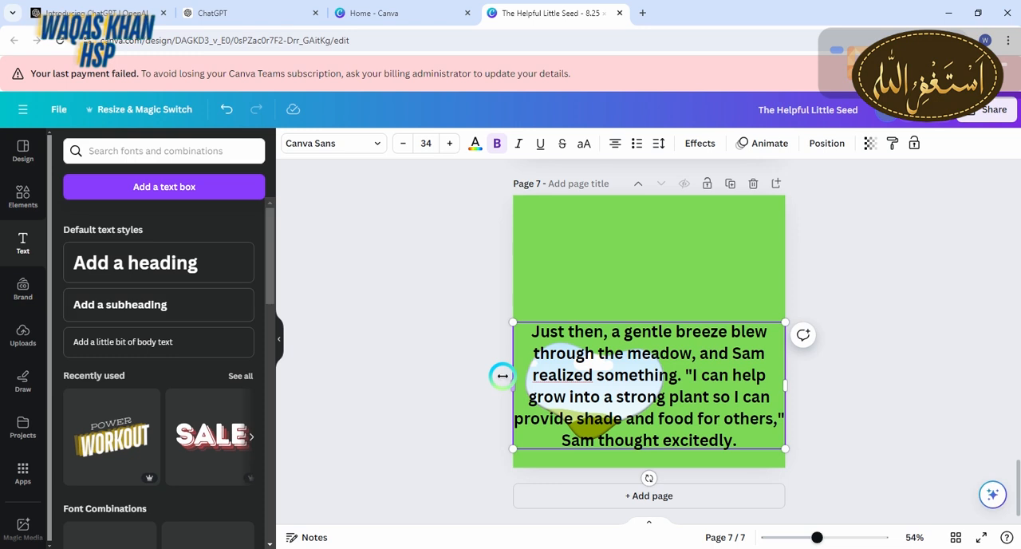
Move page 7's text up and cover the page behind it with the generated picture of trees in a flower meadow
click(447, 387)
drag(593, 332, 599, 260)
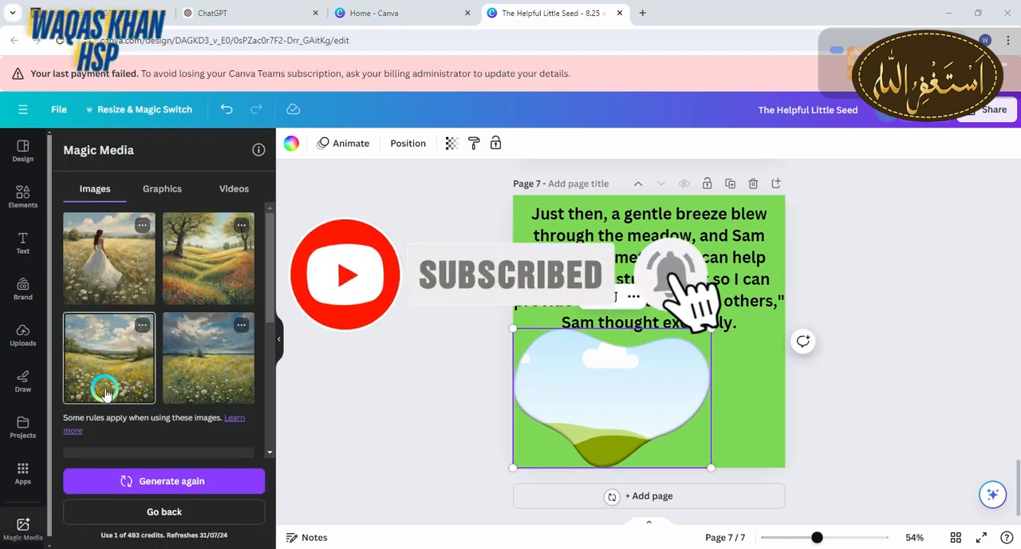
drag(205, 230, 572, 381)
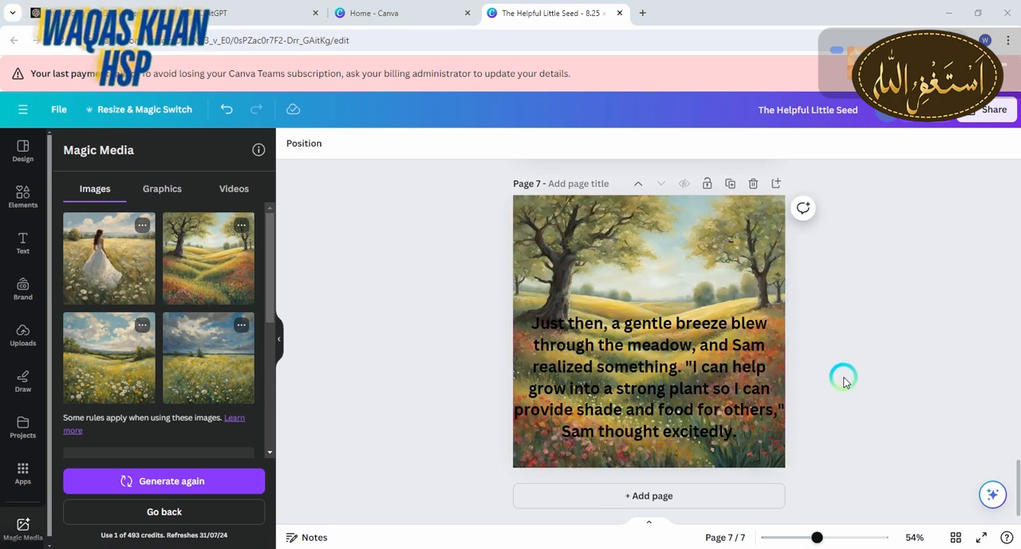
Look through the rest of the story in ChatGPT and return to page 1 of the Canva design
drag(1017, 487, 1015, 180)
click(239, 13)
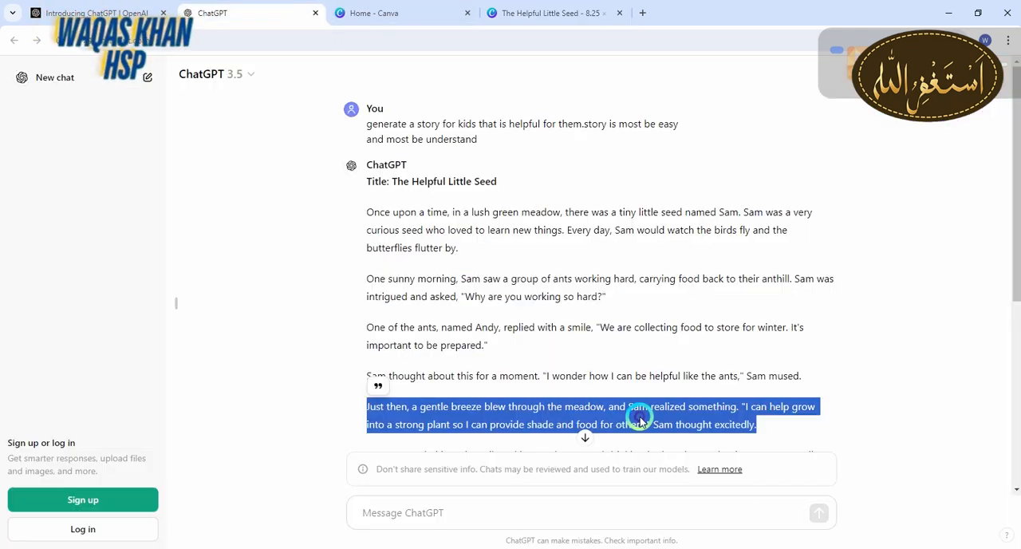
drag(1010, 269, 1010, 472)
click(539, 9)
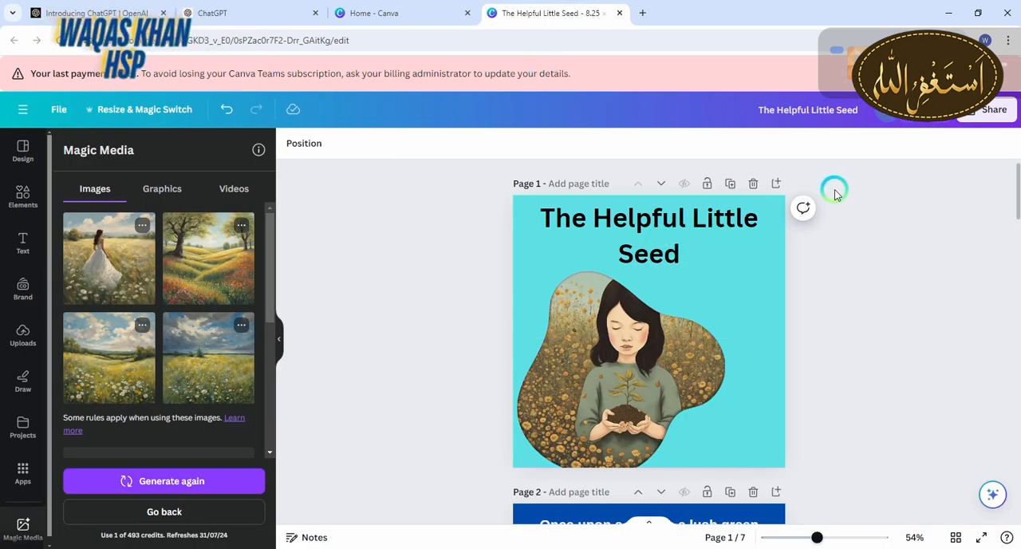
Download all pages of the storybook as a PDF Print file
click(992, 116)
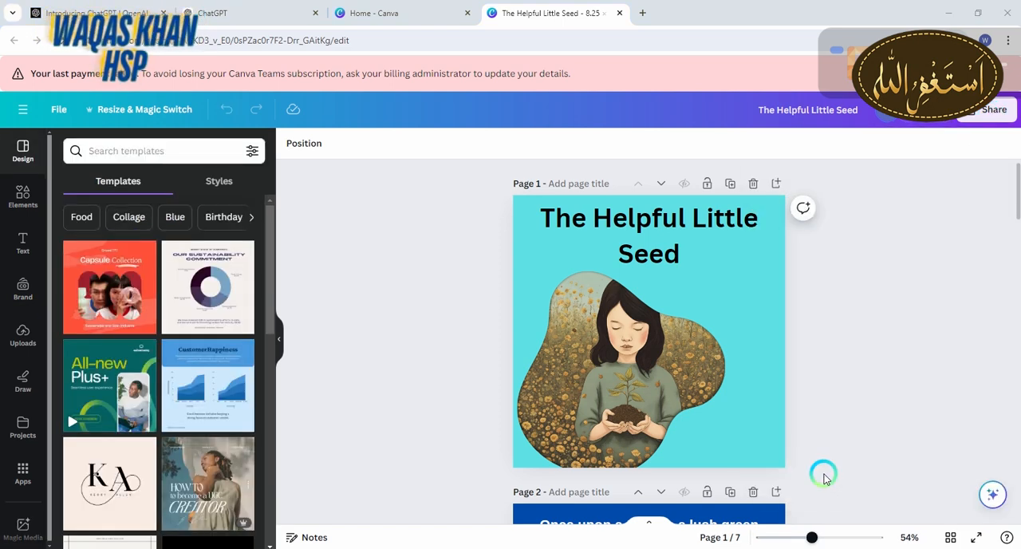
click(988, 112)
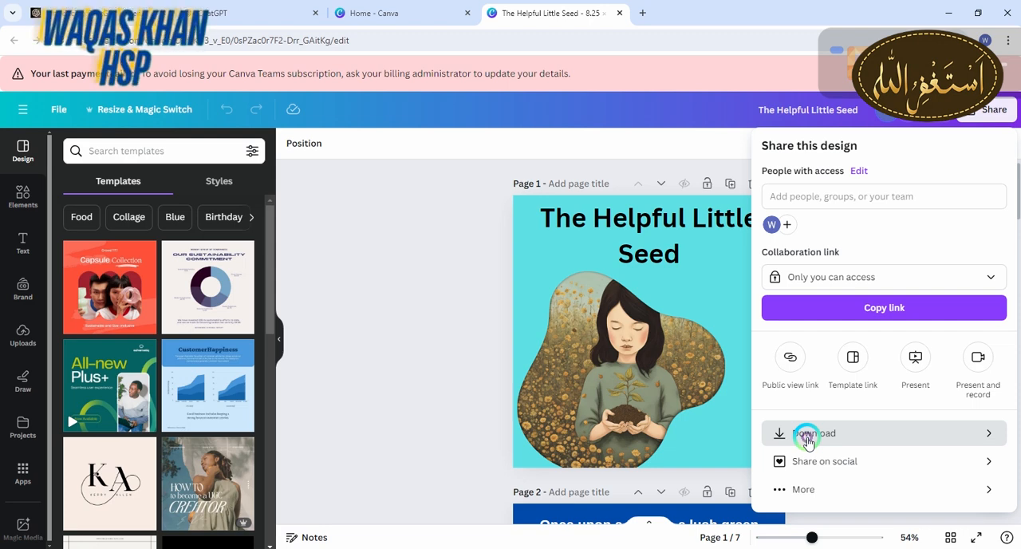
click(807, 434)
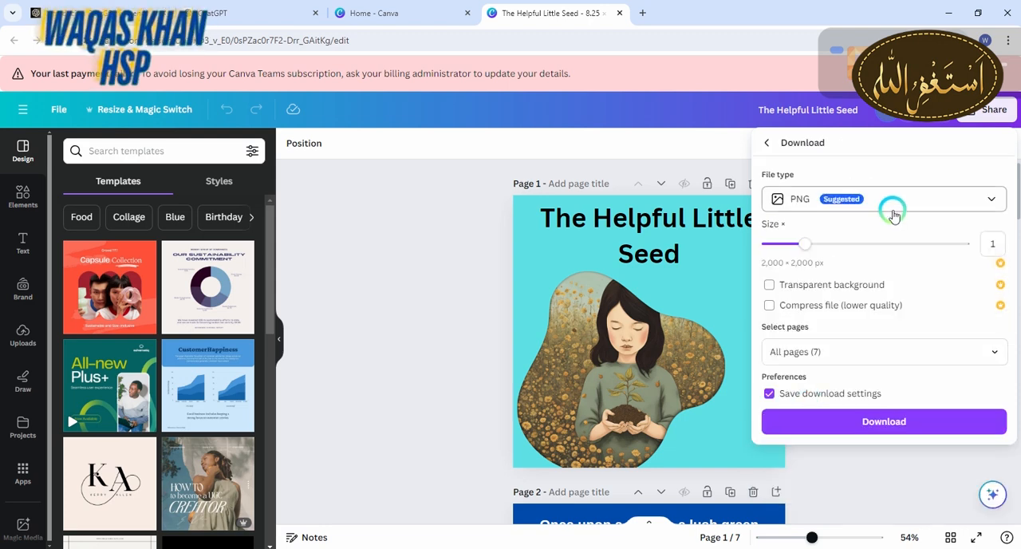
click(894, 209)
click(838, 356)
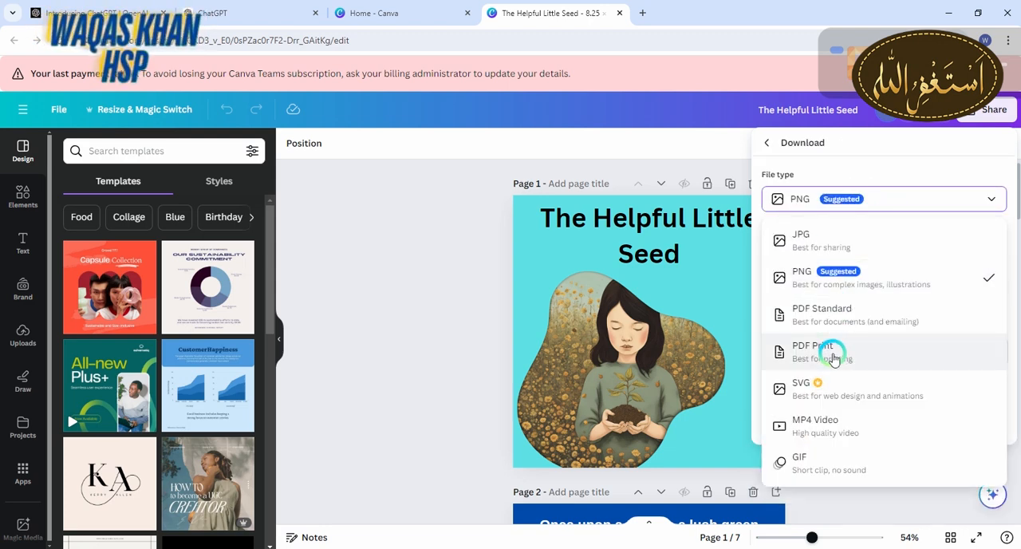
click(872, 430)
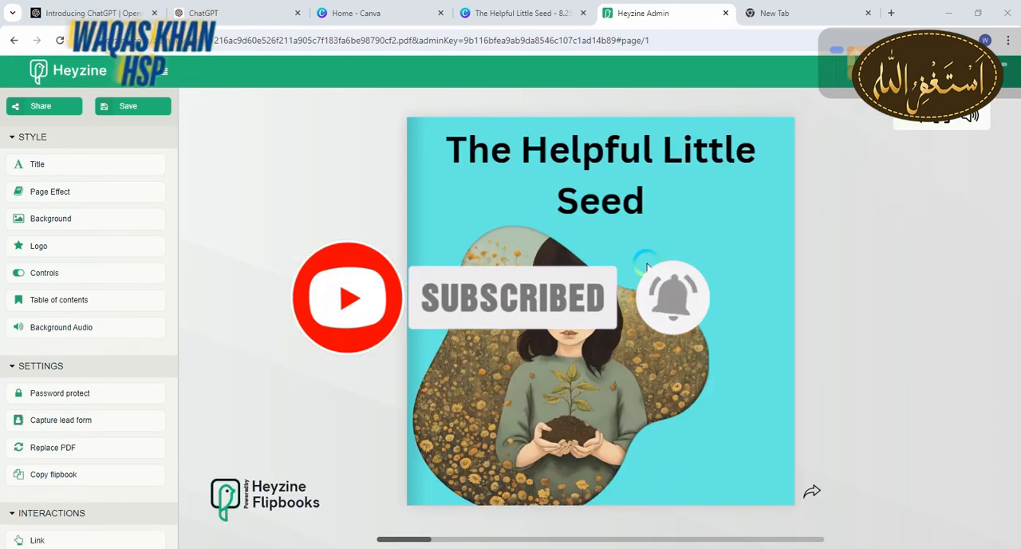
Page through the storybook flipbook in Heyzine from the cover to the "One sunny morning" spread
click(817, 490)
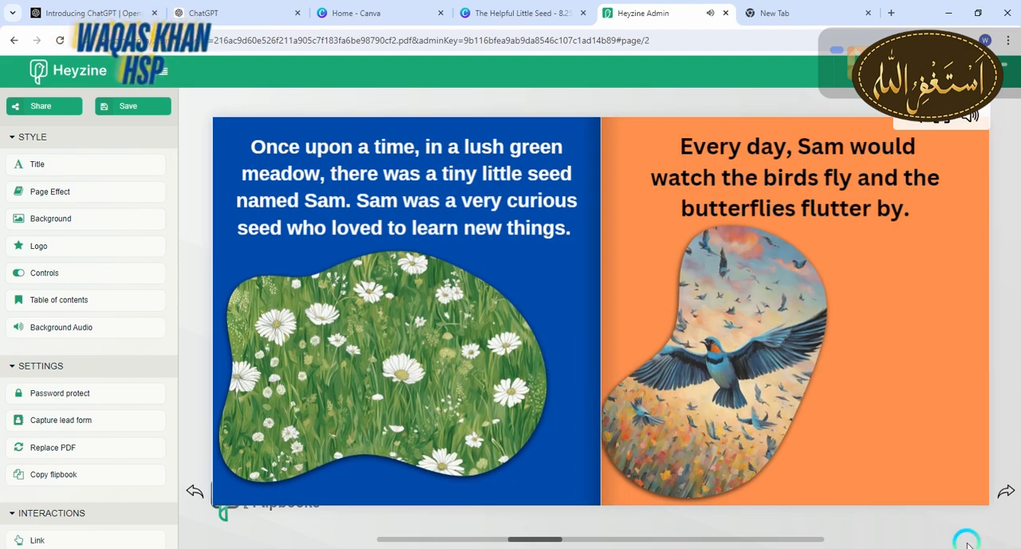
click(1008, 492)
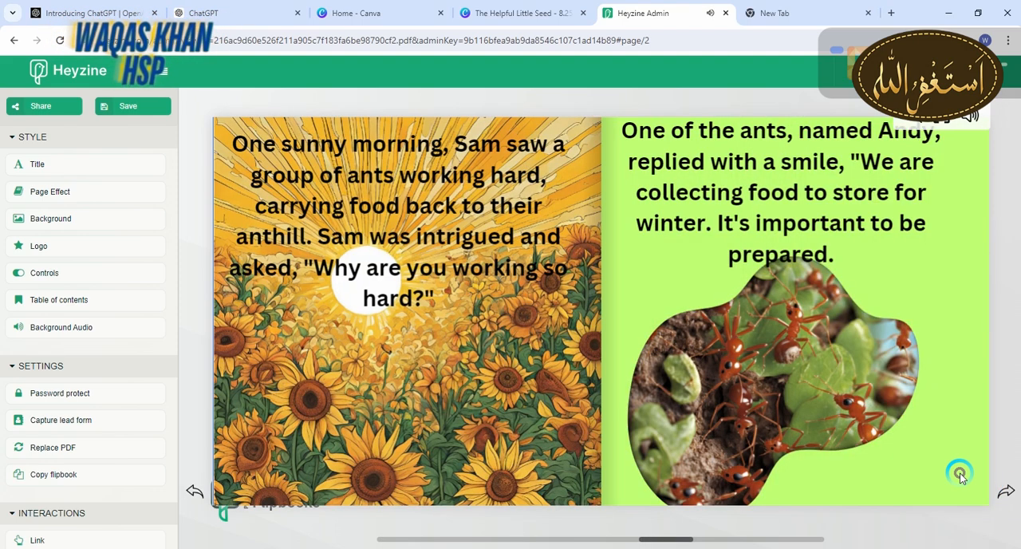